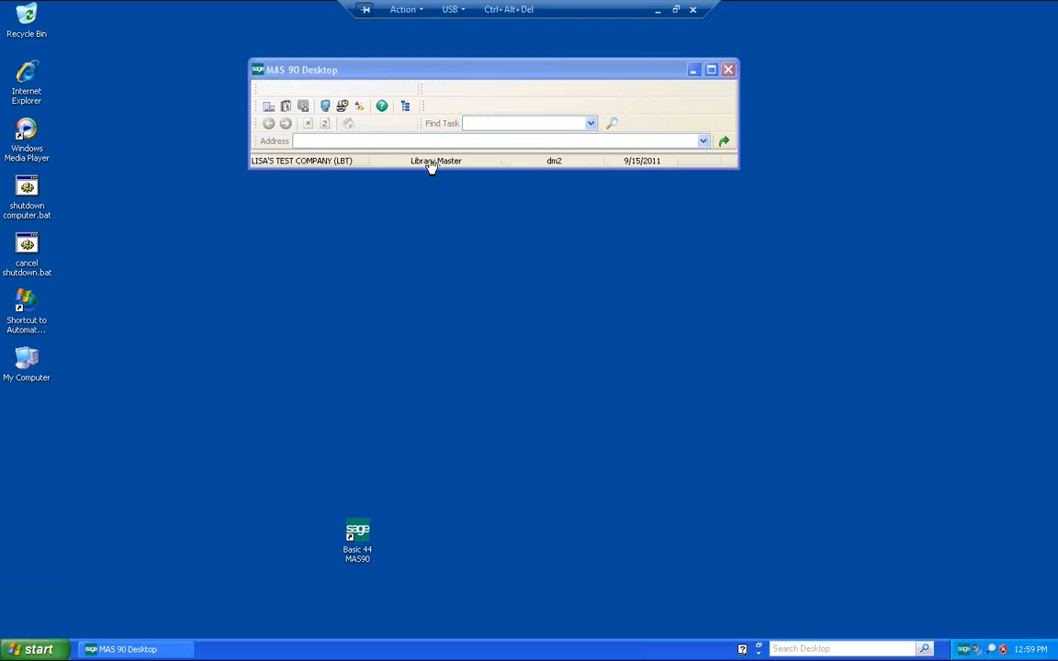
# Step: Switch to the Bill of Lading module and set the module date to 09/06/2011
pyautogui.doubleClick(430, 161)
pyautogui.press('b')
pyautogui.press('b')
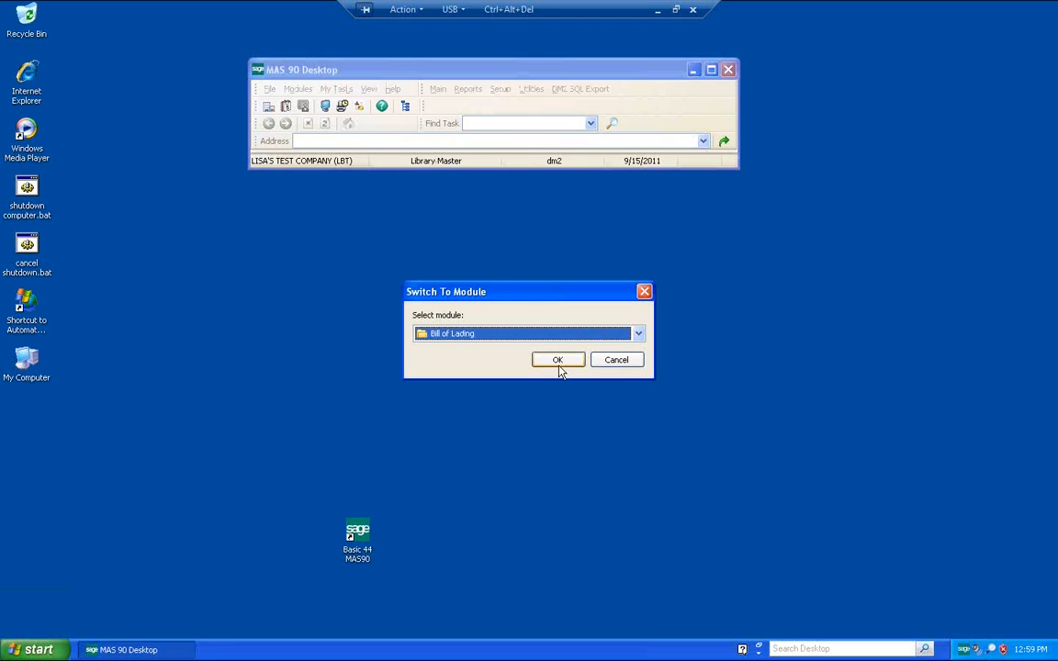
pyautogui.click(558, 360)
pyautogui.write('09062011')
pyautogui.press('Tab')
pyautogui.press('Return')
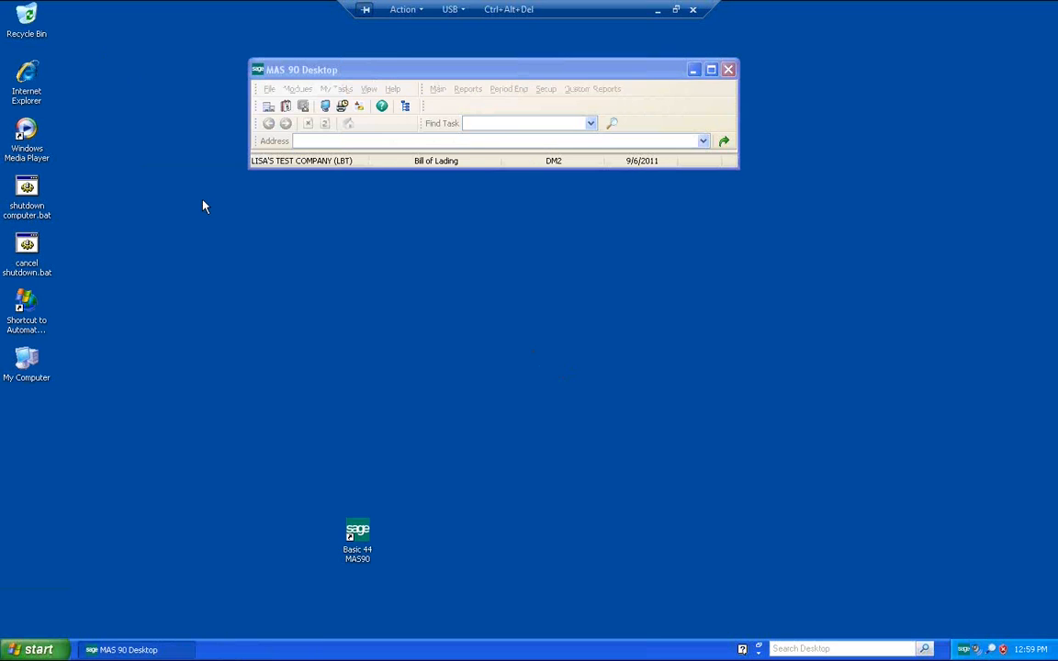
# Step: Open Bill of Lading Entry and select an existing batch, batch 00030
pyautogui.click(438, 93)
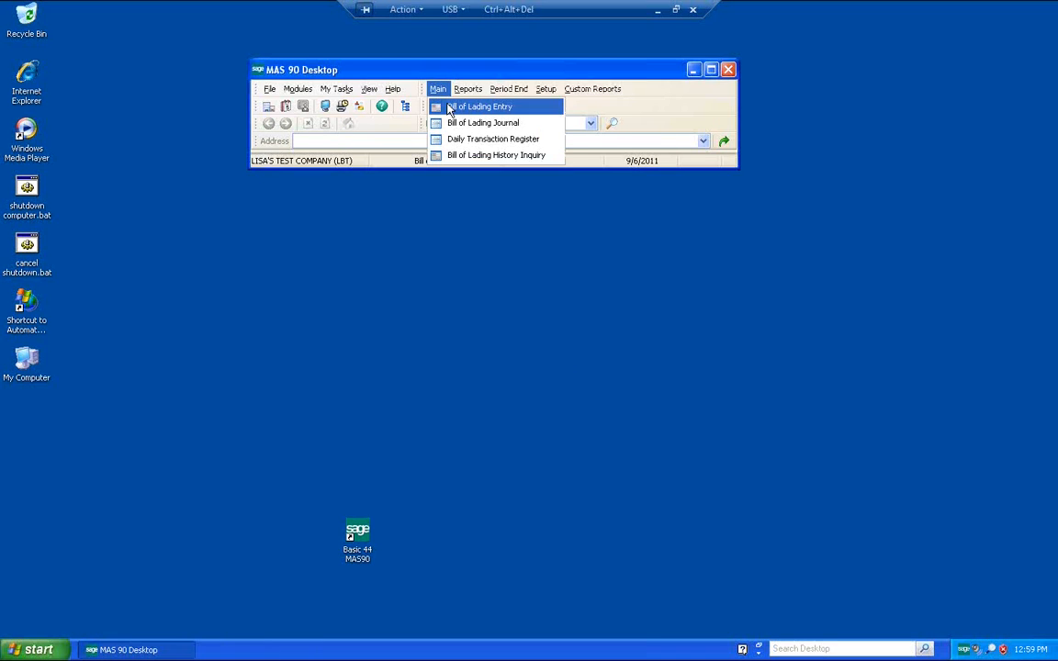
pyautogui.click(450, 109)
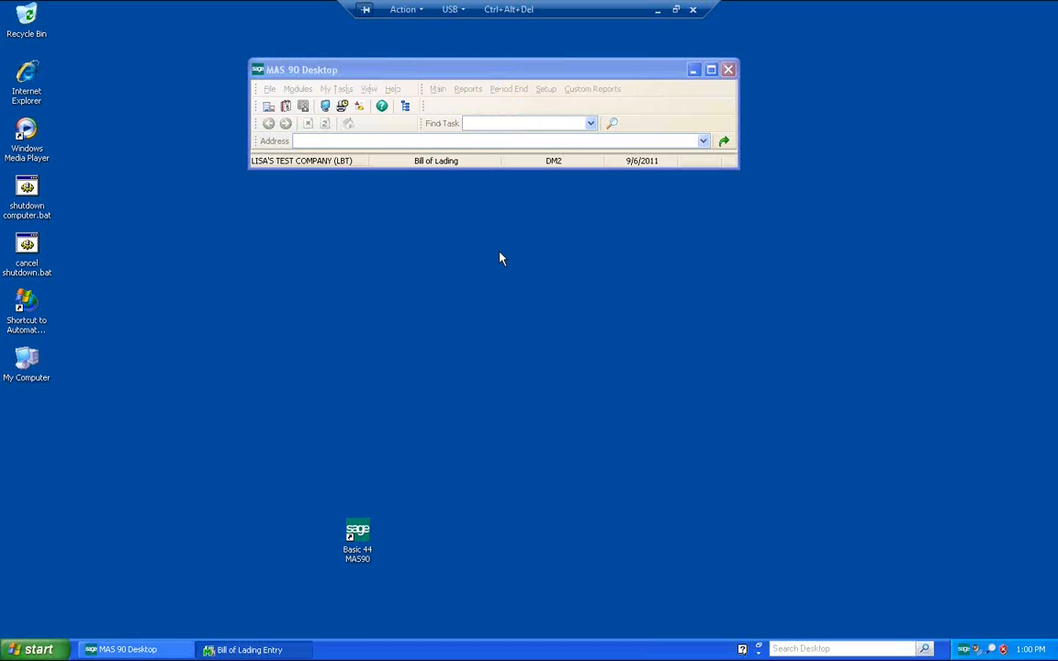
pyautogui.click(477, 89)
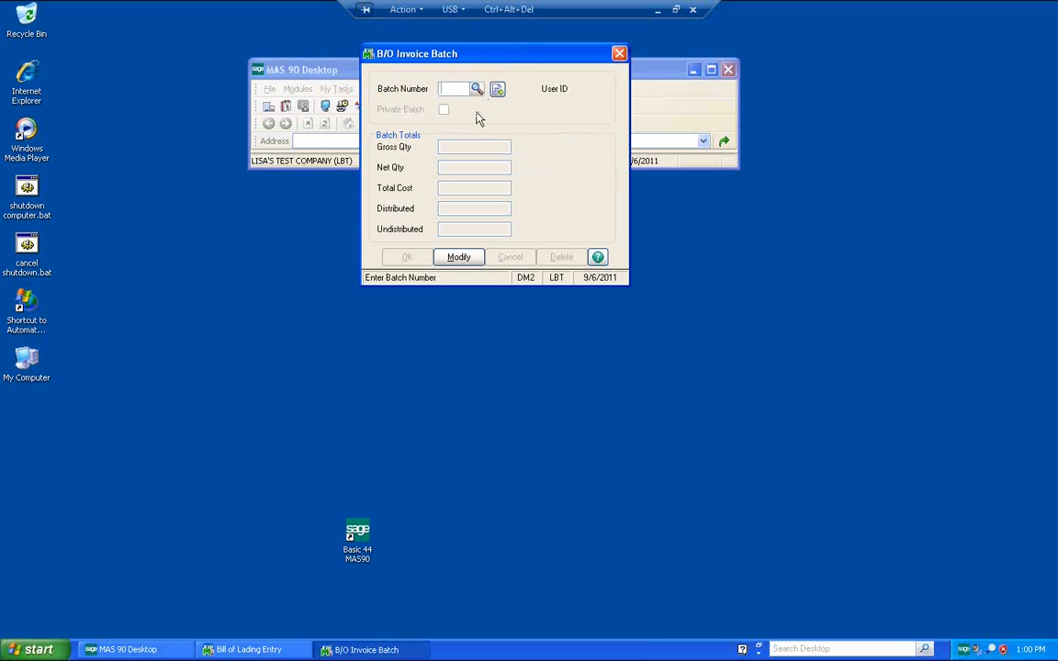
pyautogui.click(602, 439)
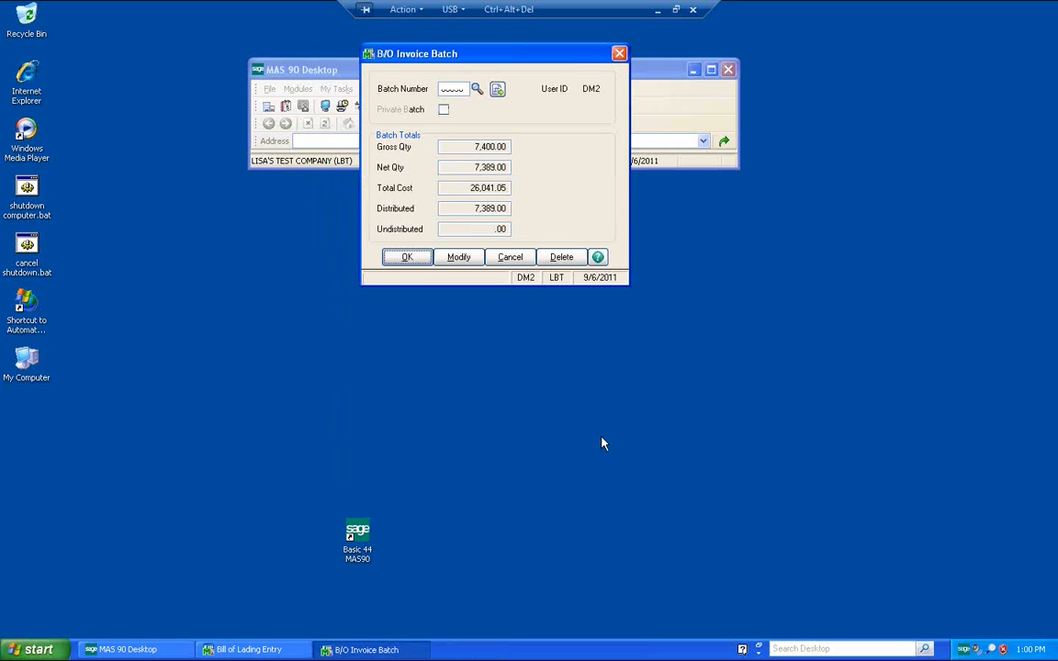
pyautogui.click(418, 264)
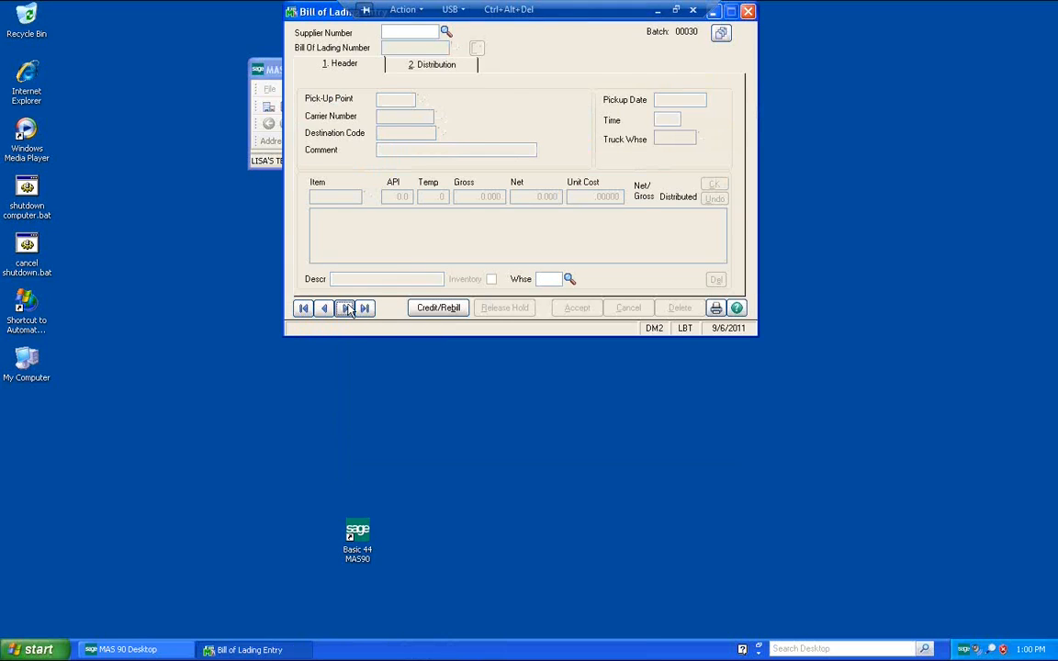
pyautogui.click(346, 309)
pyautogui.moveTo(320, 13); pyautogui.dragTo(347, 143)
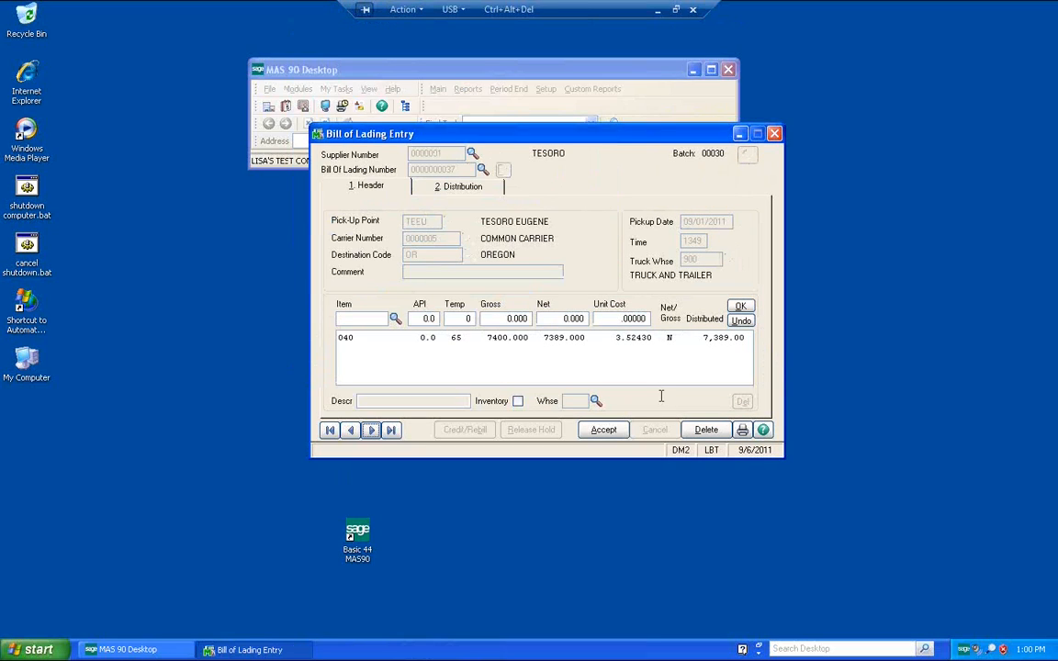
pyautogui.click(454, 188)
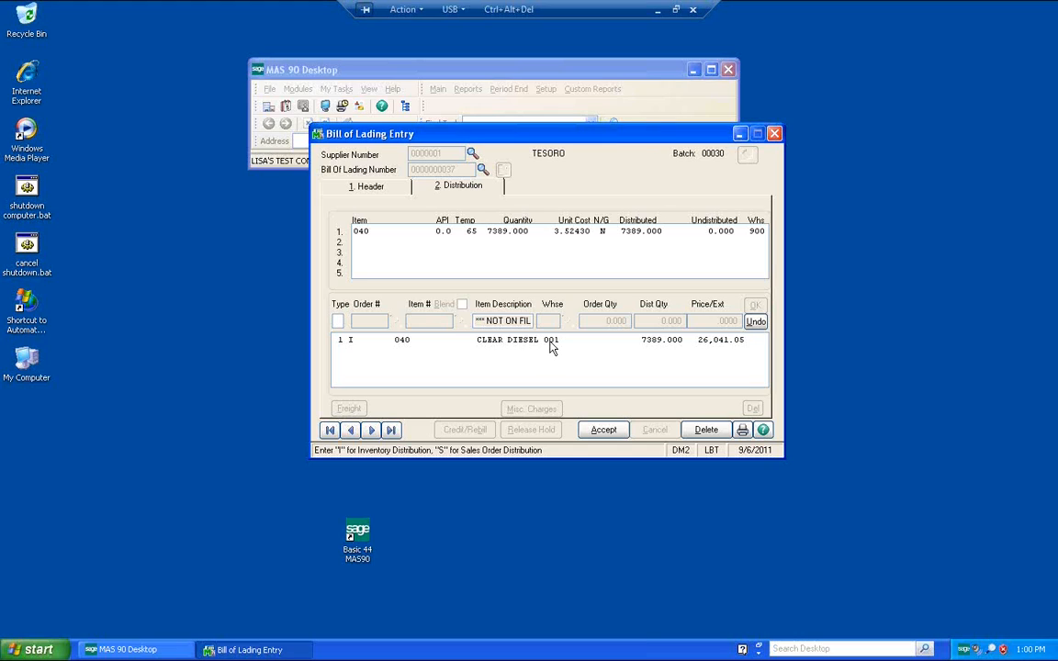
pyautogui.click(551, 339)
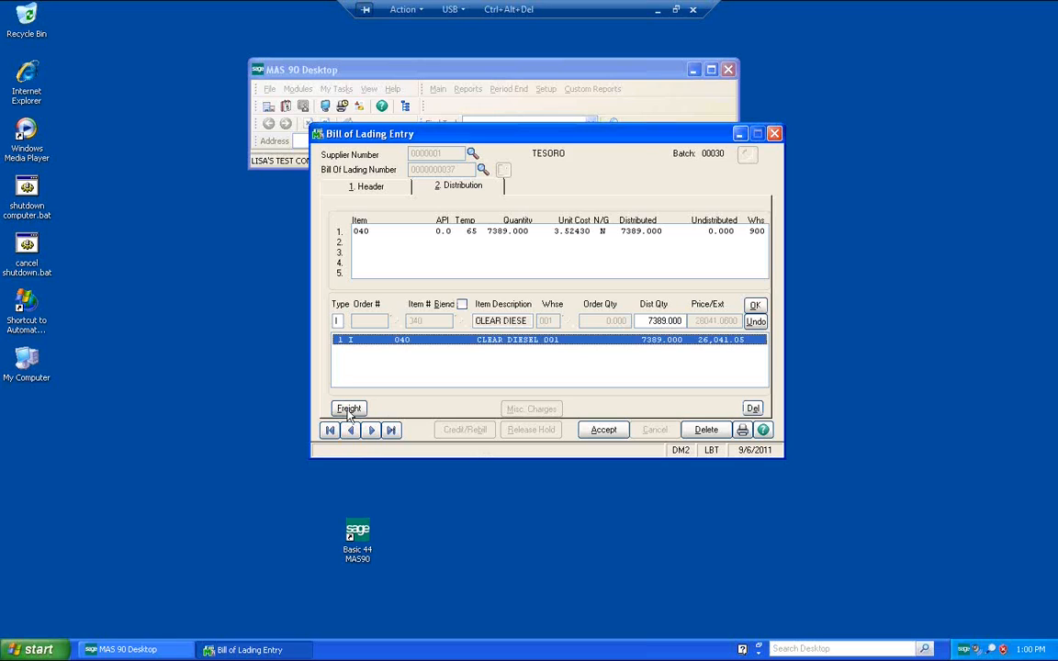
# Step: Review and accept the freight items for the bill of lading, then accept the bill of lading
pyautogui.click(349, 409)
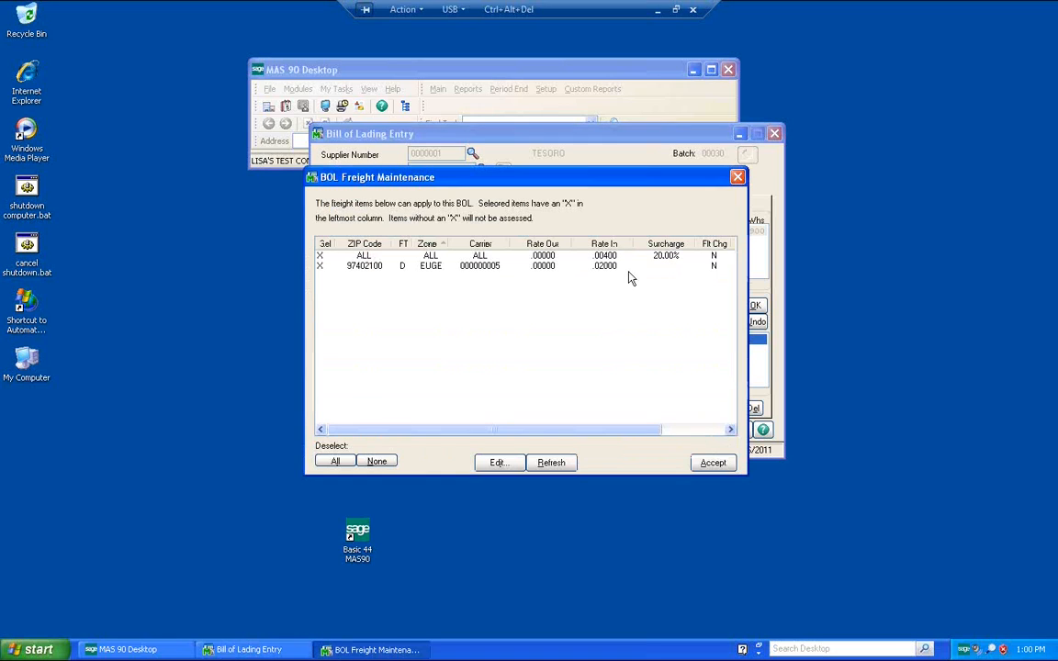
pyautogui.click(712, 464)
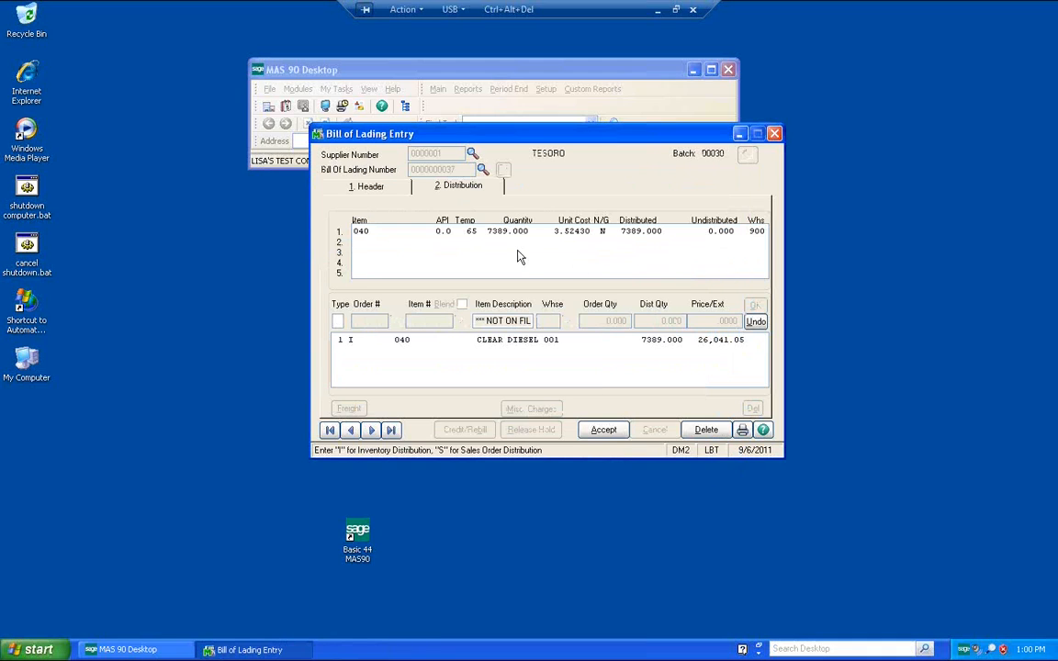
pyautogui.click(604, 430)
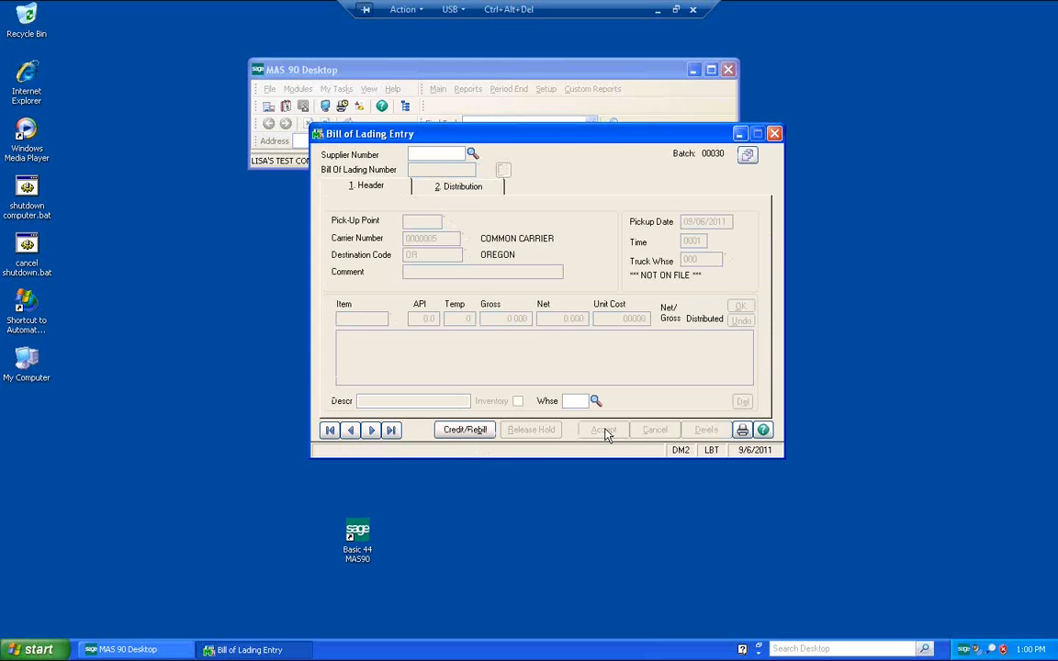
# Step: Preview the Bill of Lading Journal for a single selected batch instead of all batches
pyautogui.click(742, 431)
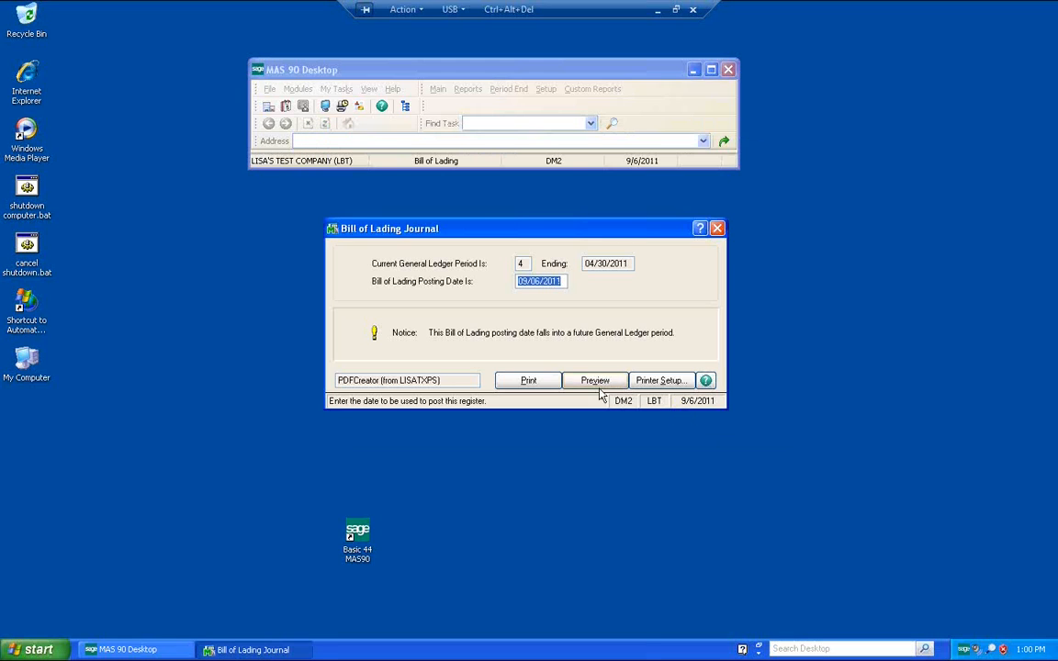
pyautogui.click(595, 384)
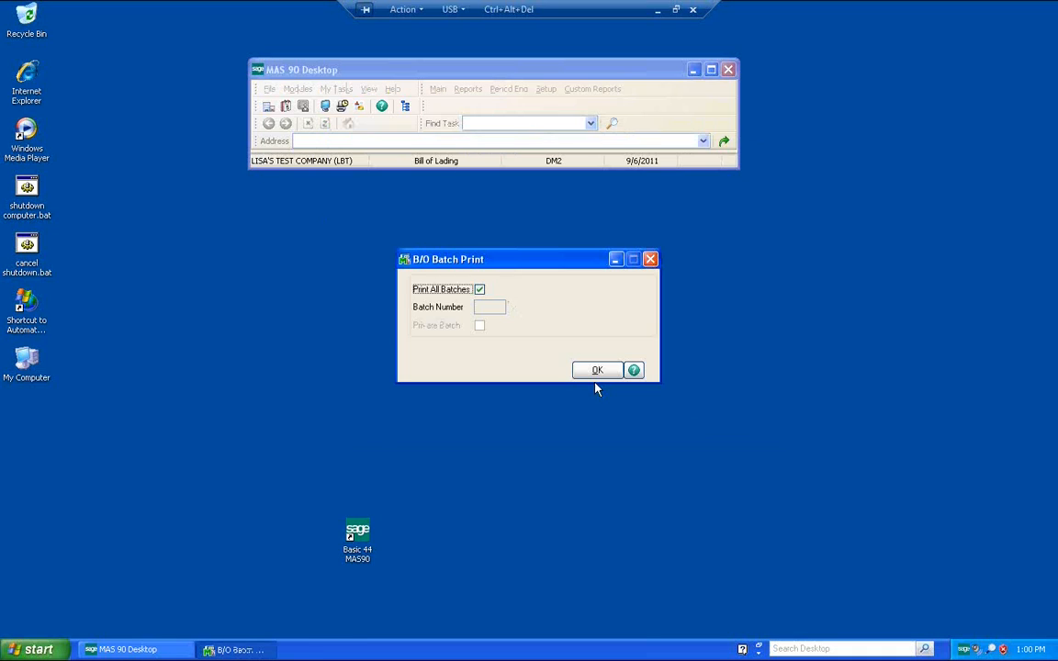
pyautogui.click(479, 290)
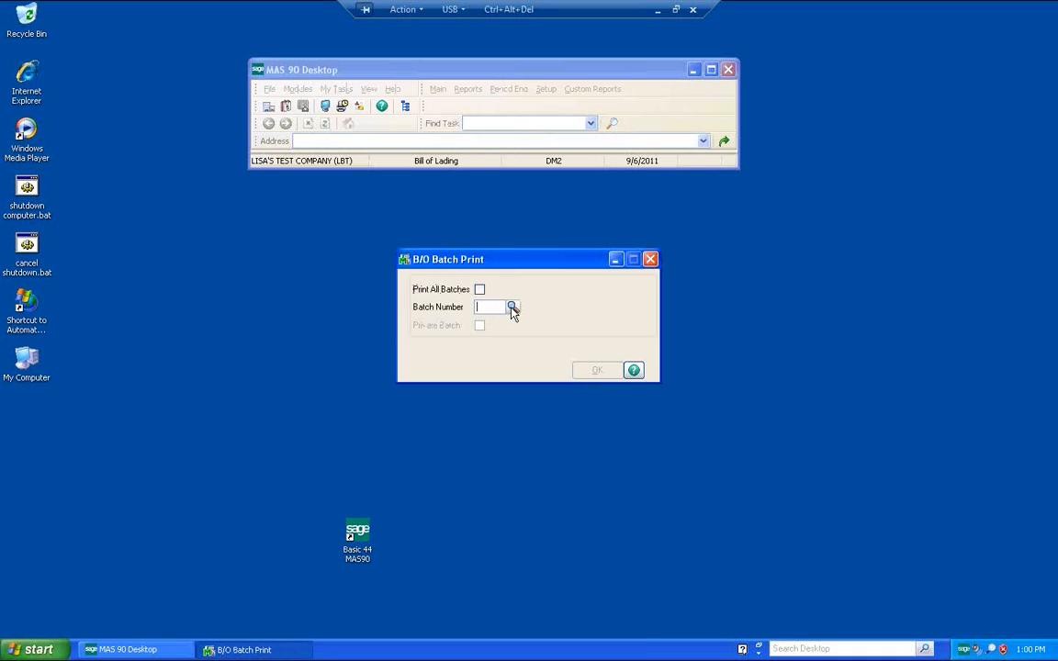
pyautogui.click(509, 306)
pyautogui.click(598, 436)
pyautogui.click(600, 372)
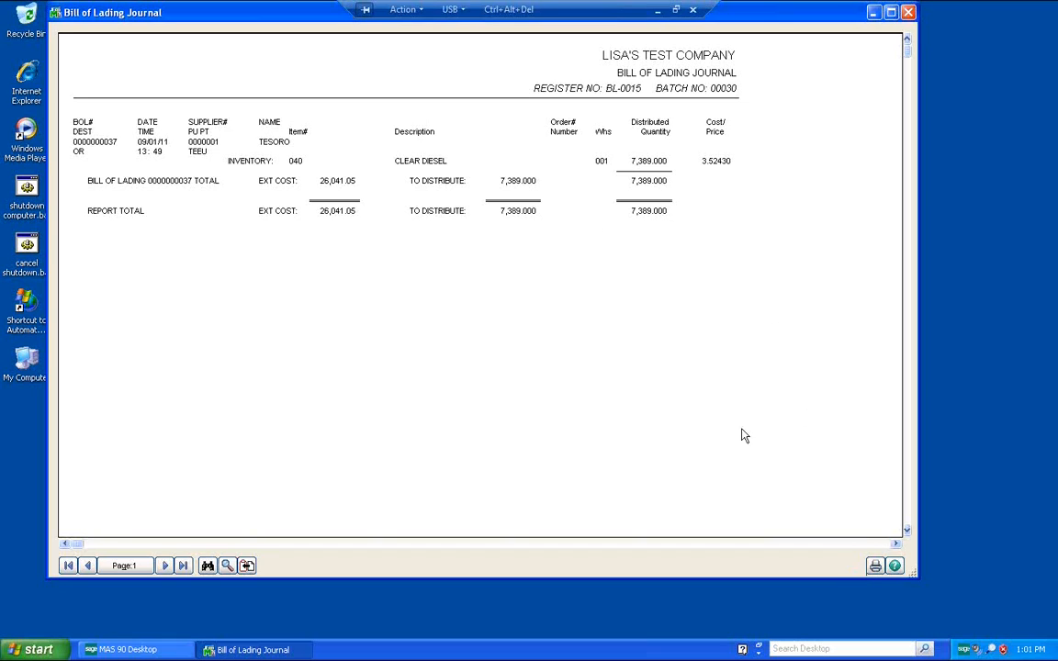
# Step: Print the Bill of Lading Journal to PDFCreator with Wait-Collect and close the preview
pyautogui.click(873, 565)
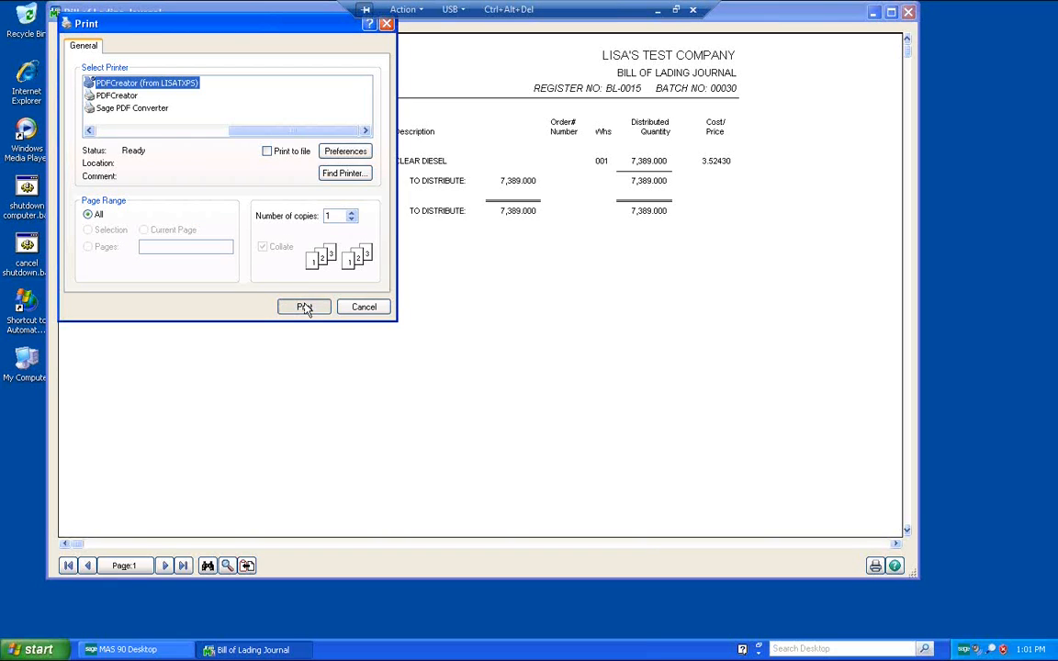
pyautogui.click(306, 309)
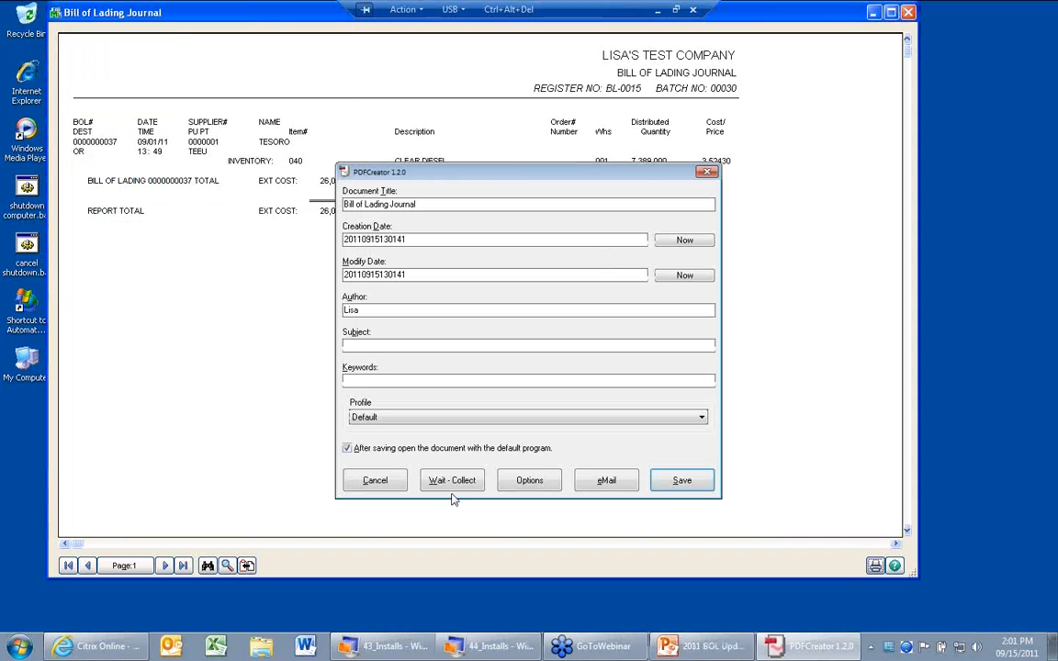
pyautogui.click(453, 487)
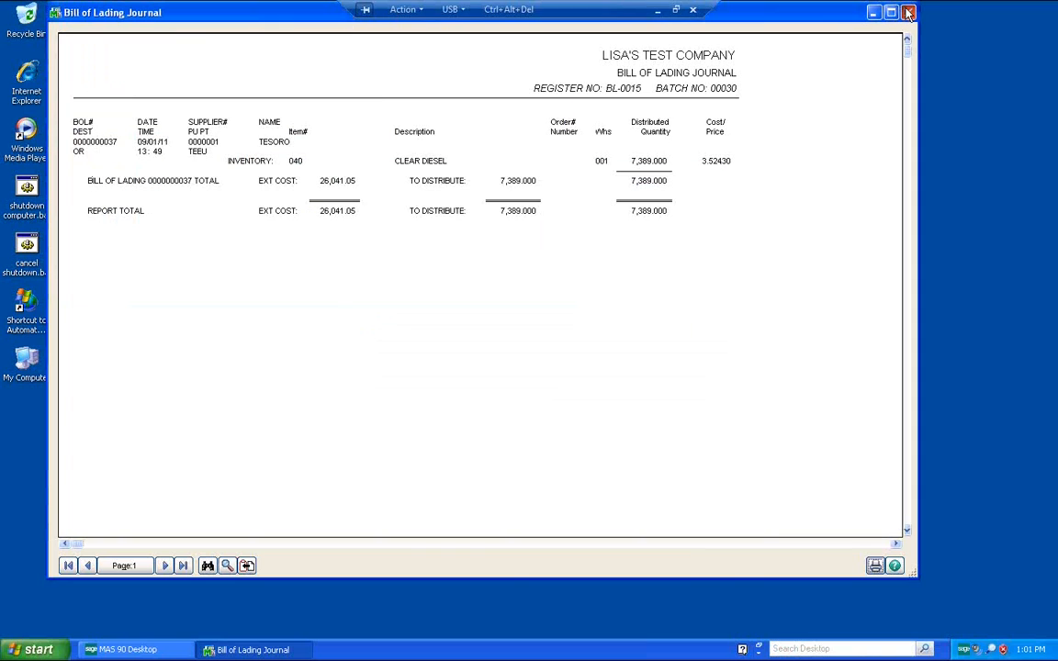
pyautogui.click(907, 13)
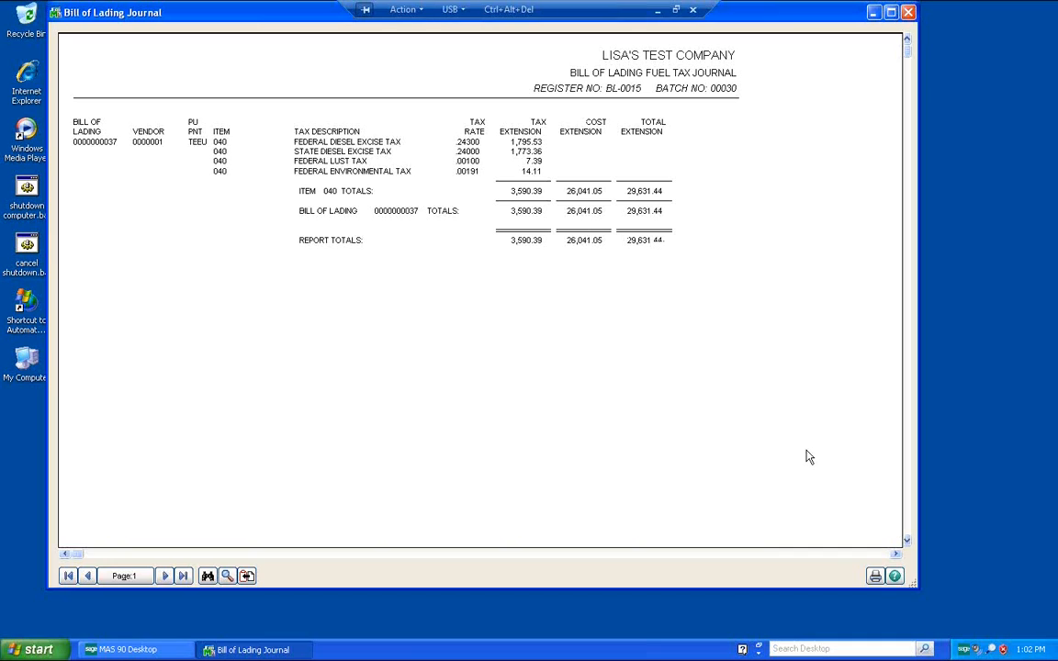
# Step: Print the Bill of Lading Fuel Tax Journal and close its preview
pyautogui.click(874, 576)
pyautogui.click(300, 305)
pyautogui.click(908, 12)
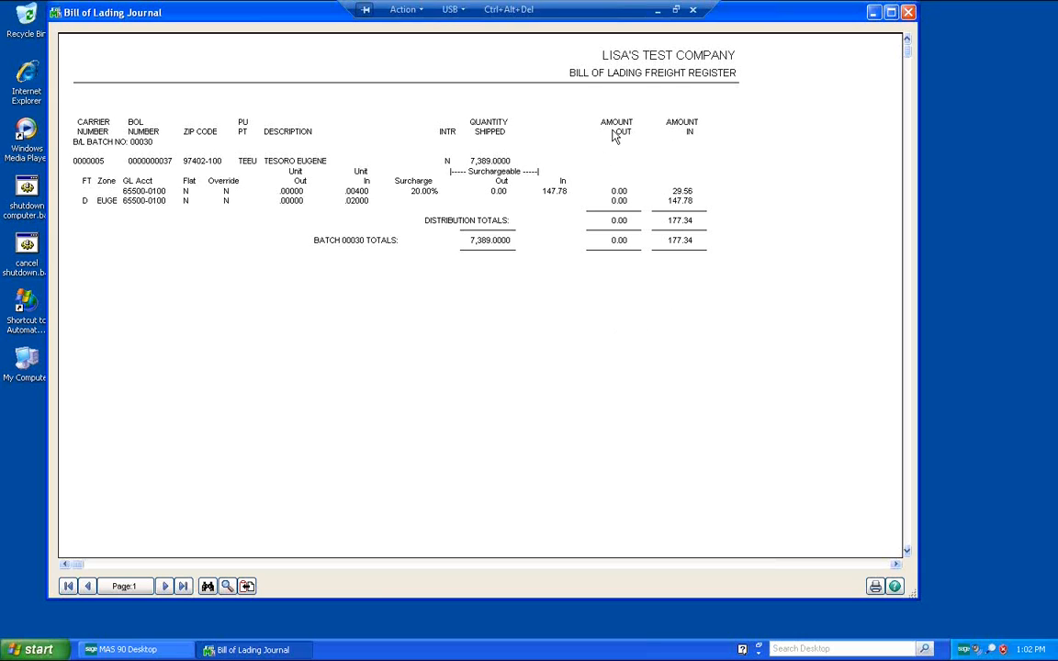
# Step: Print the Bill of Lading Freight Register and close its preview
pyautogui.click(874, 586)
pyautogui.click(310, 306)
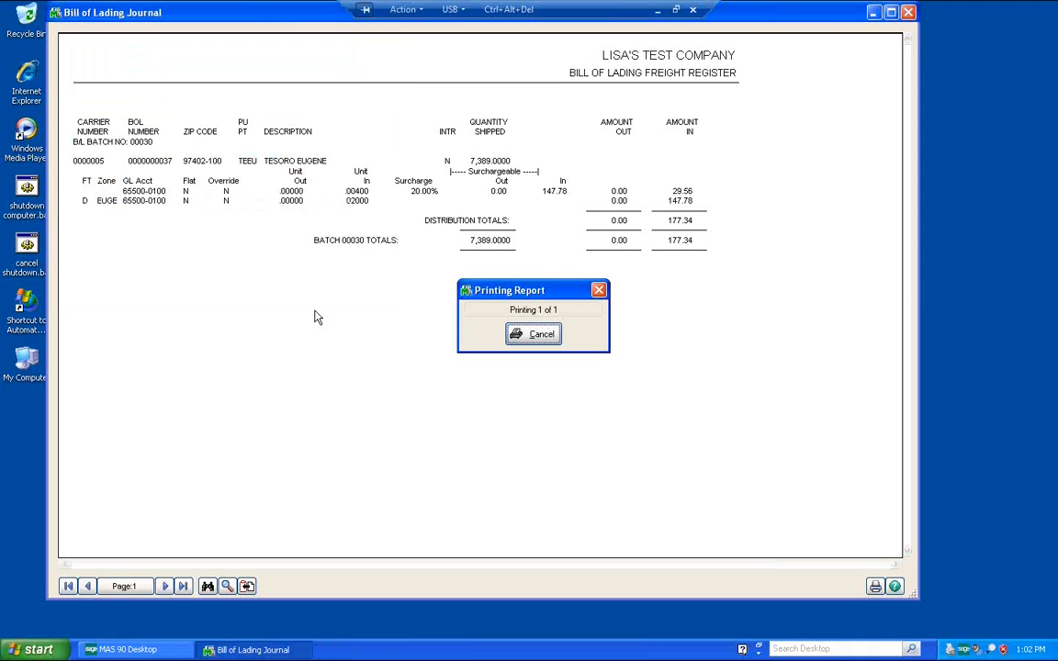
pyautogui.click(905, 13)
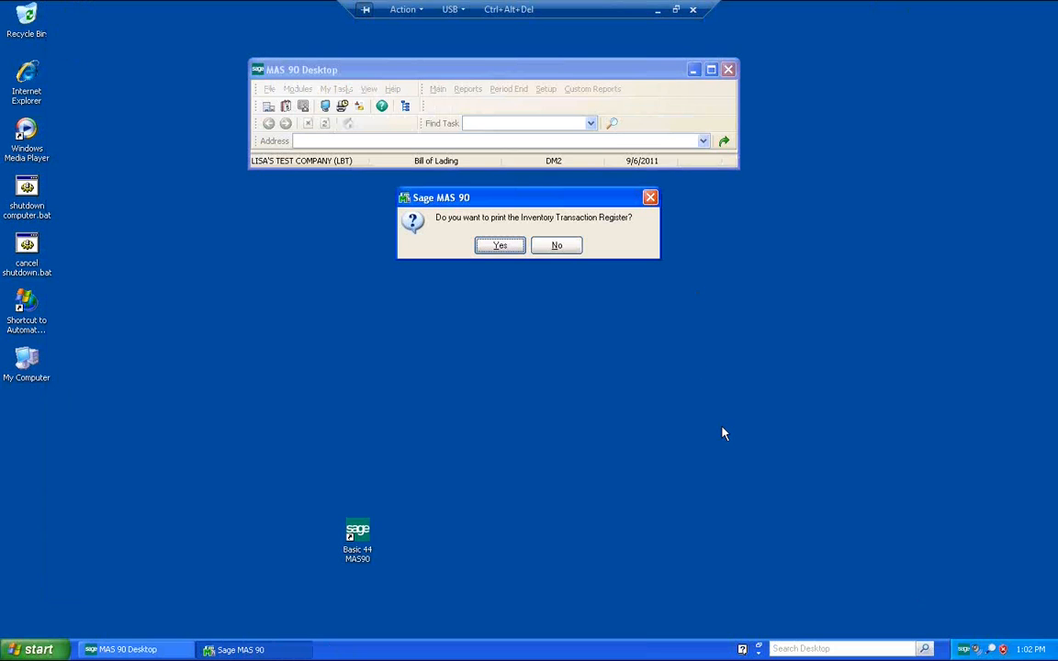
# Step: Agree to print the Inventory Transaction Register and preview it
pyautogui.click(501, 246)
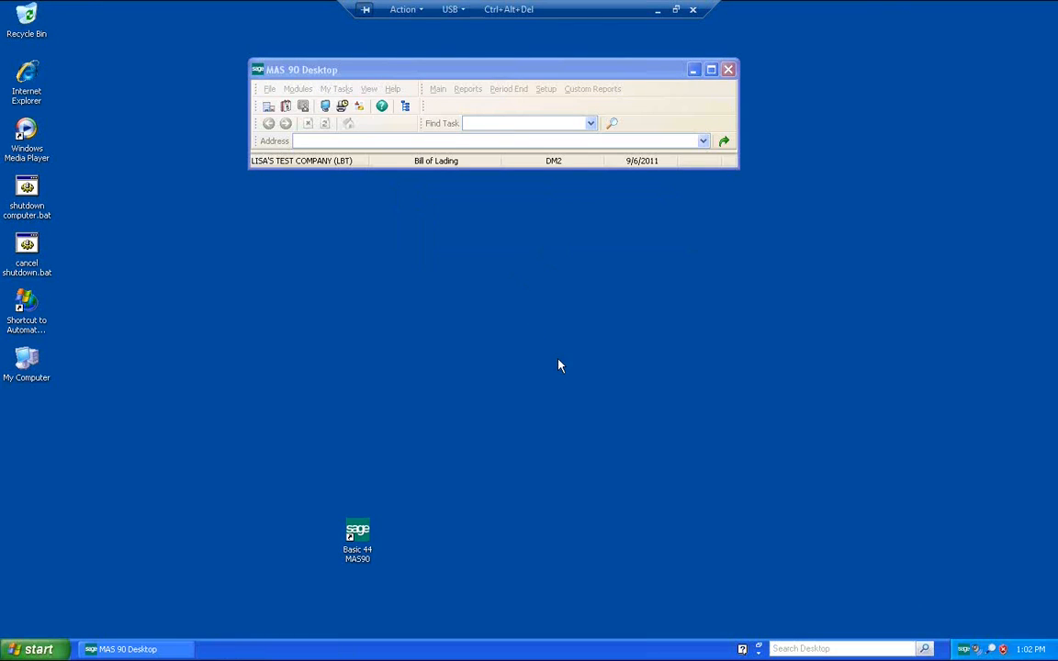
pyautogui.click(628, 401)
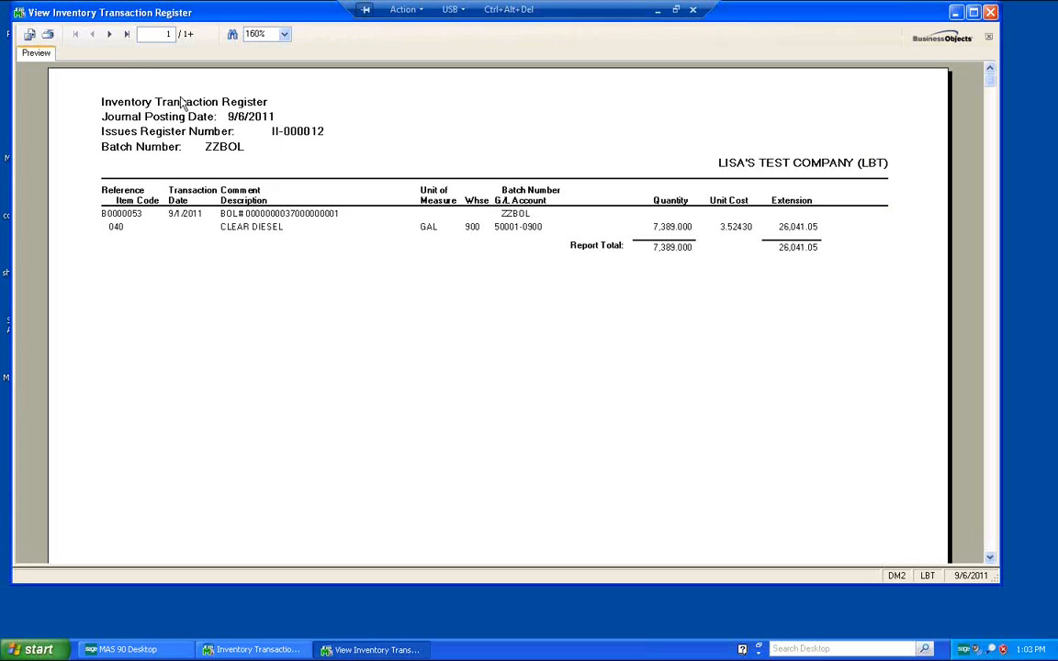
# Step: Page through the Inventory Transaction Register, print it and close the viewer
pyautogui.click(109, 34)
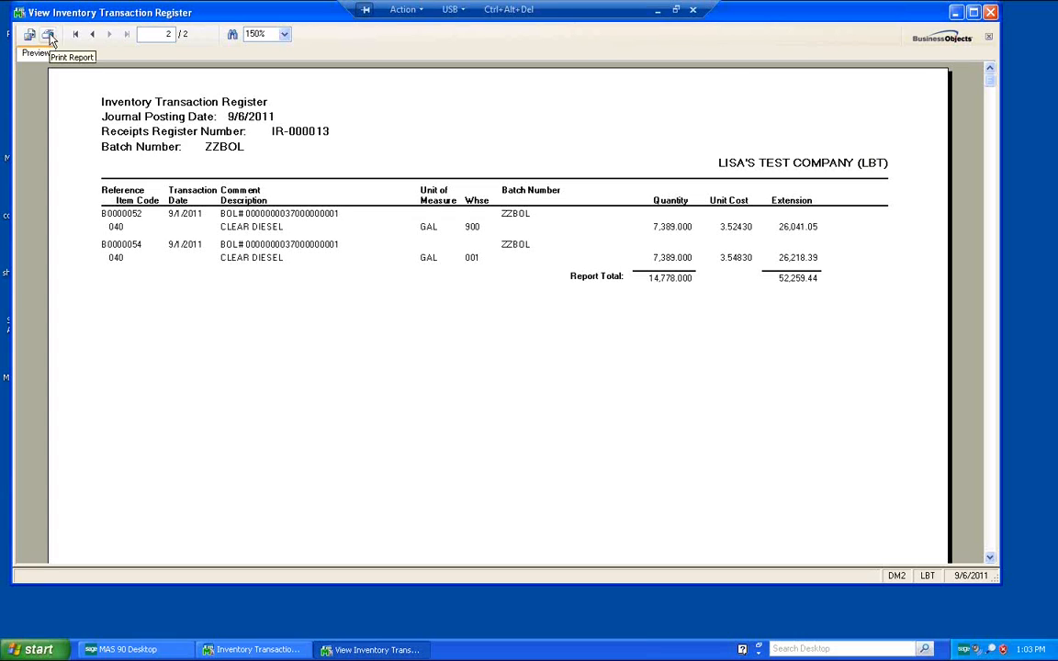
pyautogui.click(49, 36)
pyautogui.click(209, 305)
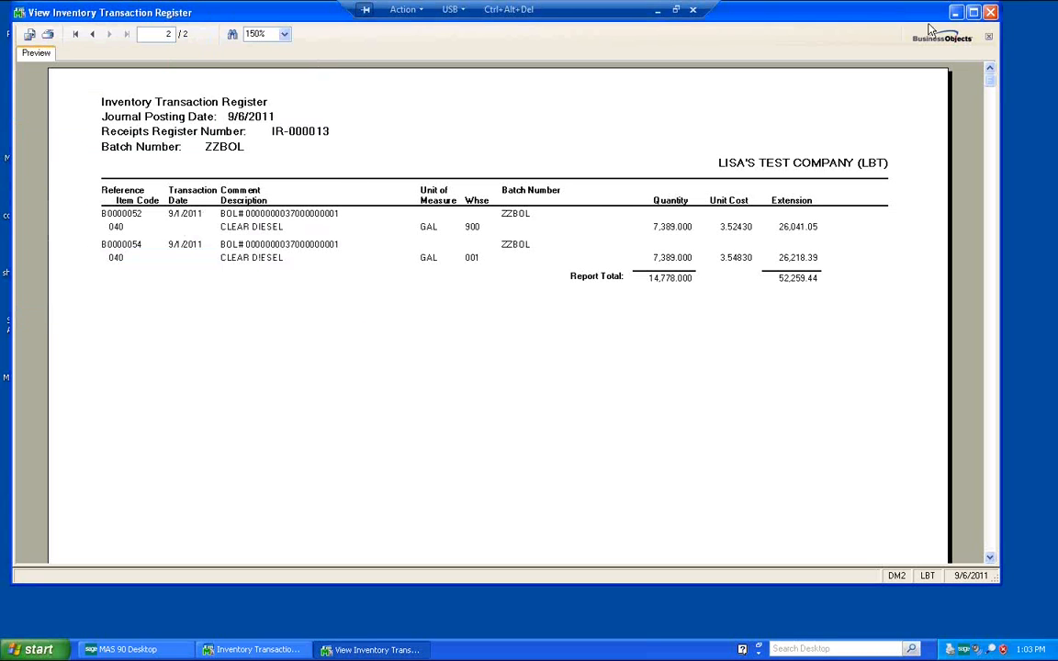
pyautogui.click(990, 13)
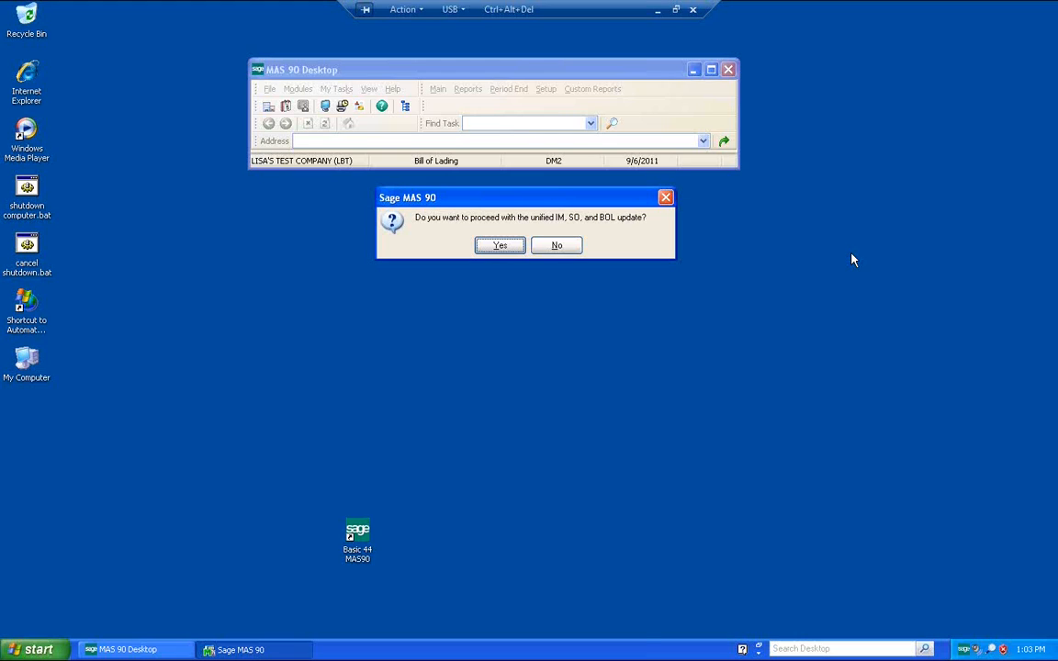
# Step: Proceed with the unified IM, SO and BOL update and preview the Daily Transaction Register
pyautogui.click(499, 246)
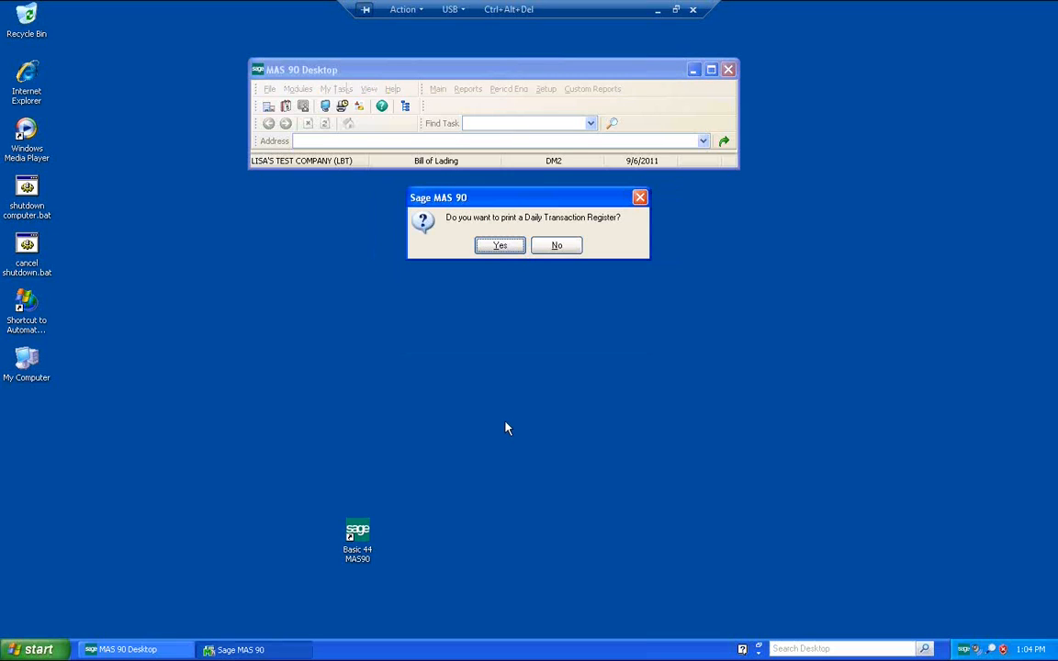
pyautogui.click(496, 247)
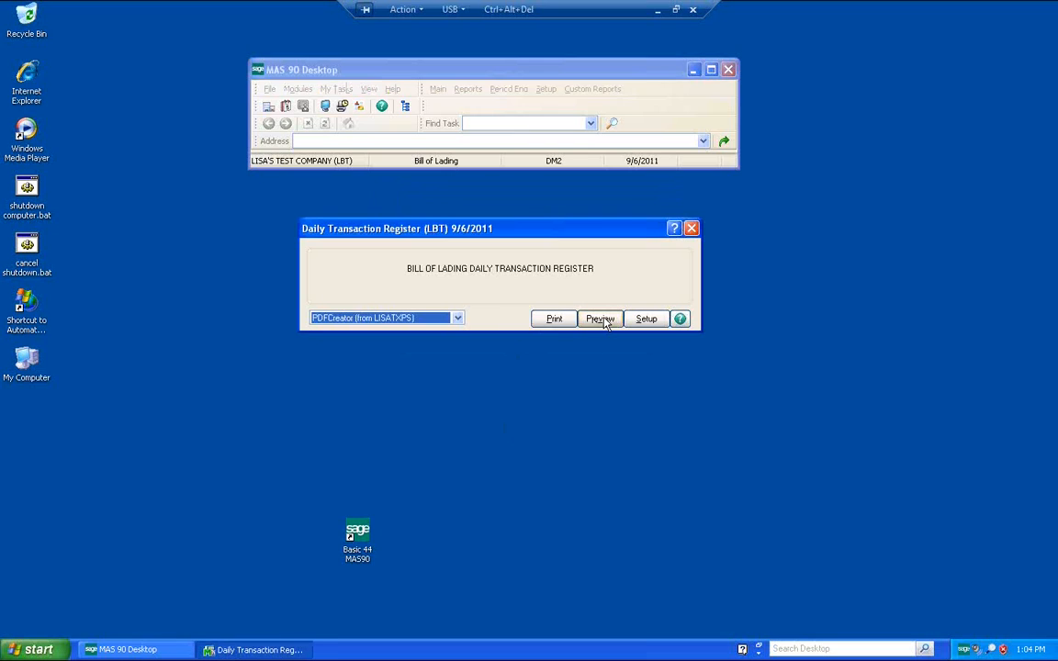
pyautogui.click(600, 319)
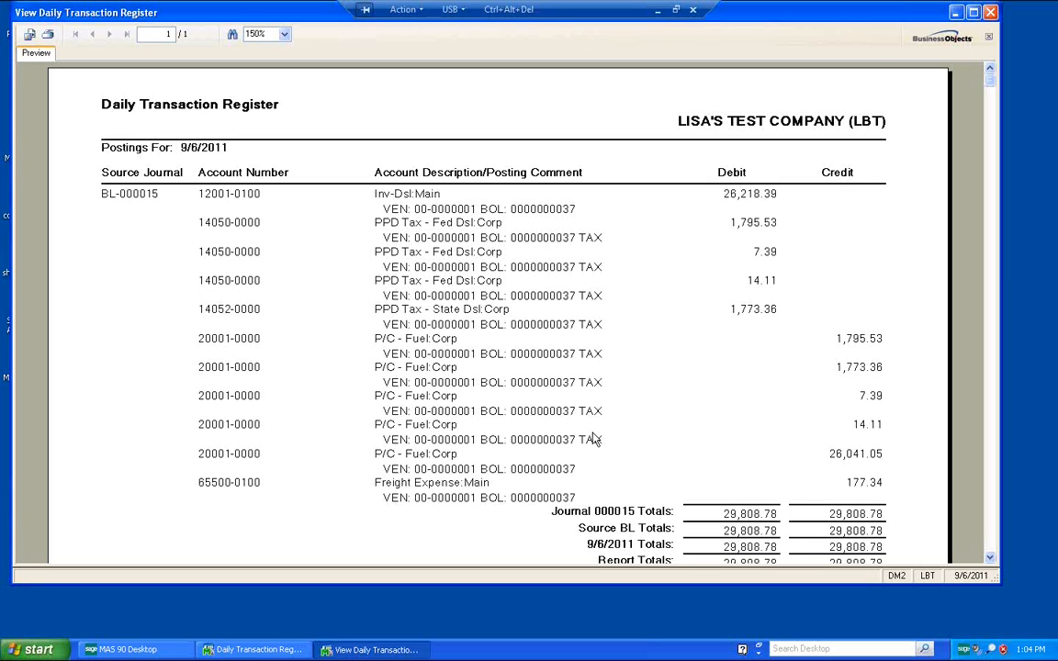
# Step: Print the Daily Transaction Register, close the viewer and confirm the follow-up prompt
pyautogui.click(47, 35)
pyautogui.click(210, 308)
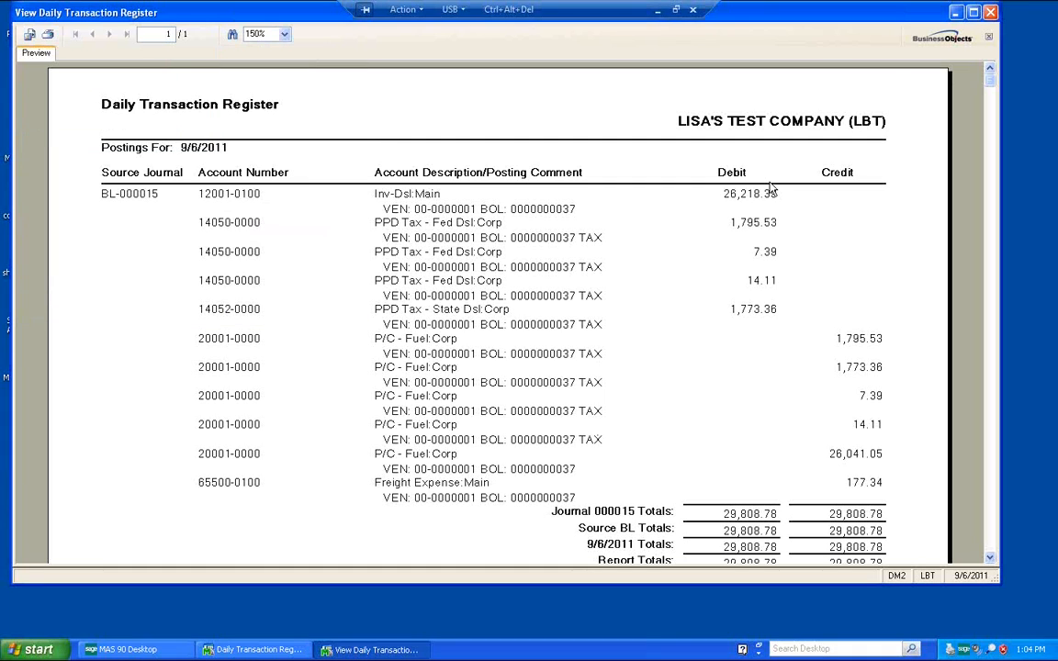
pyautogui.click(992, 13)
pyautogui.click(503, 244)
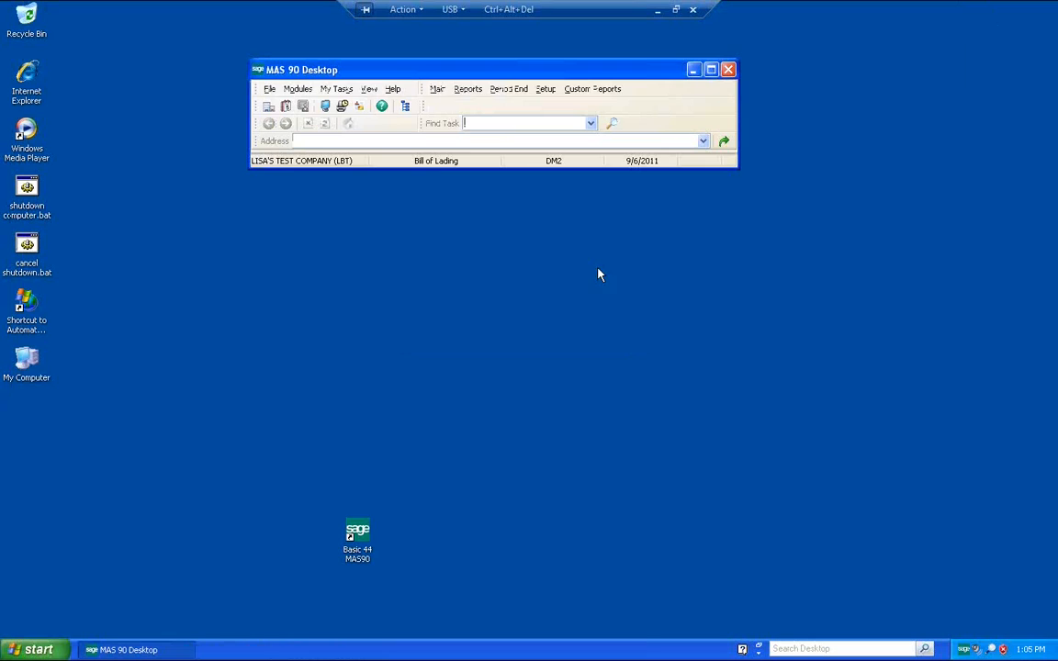
# Step: Switch to Inventory Management, preview the Inventory Detail Transaction Report for 9/6/2011 and close the viewer
pyautogui.doubleClick(435, 162)
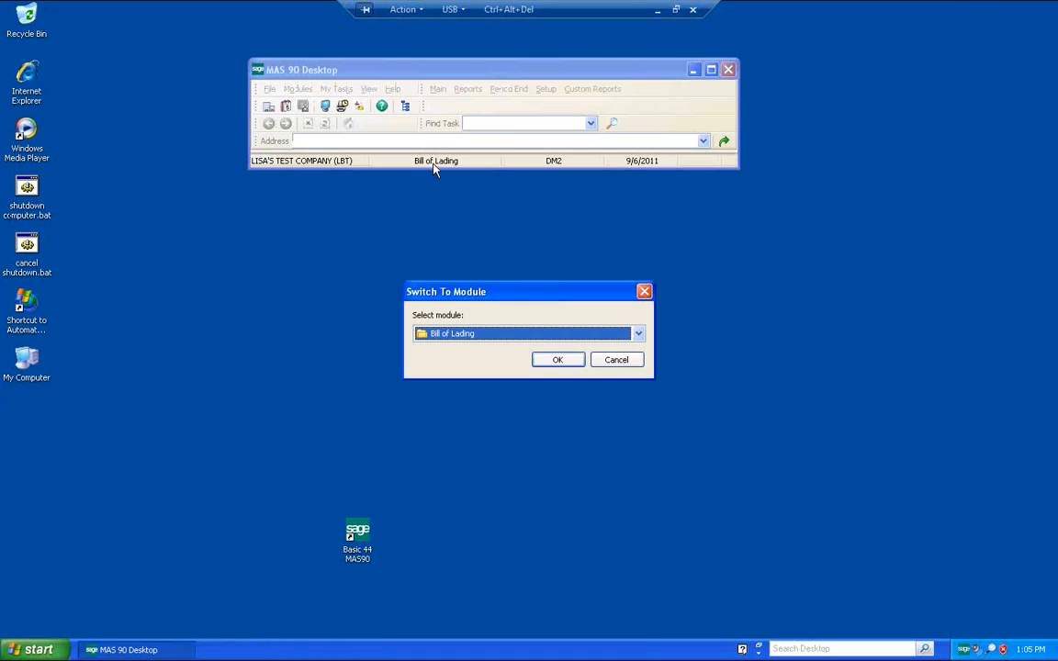
pyautogui.press('i')
pyautogui.click(548, 364)
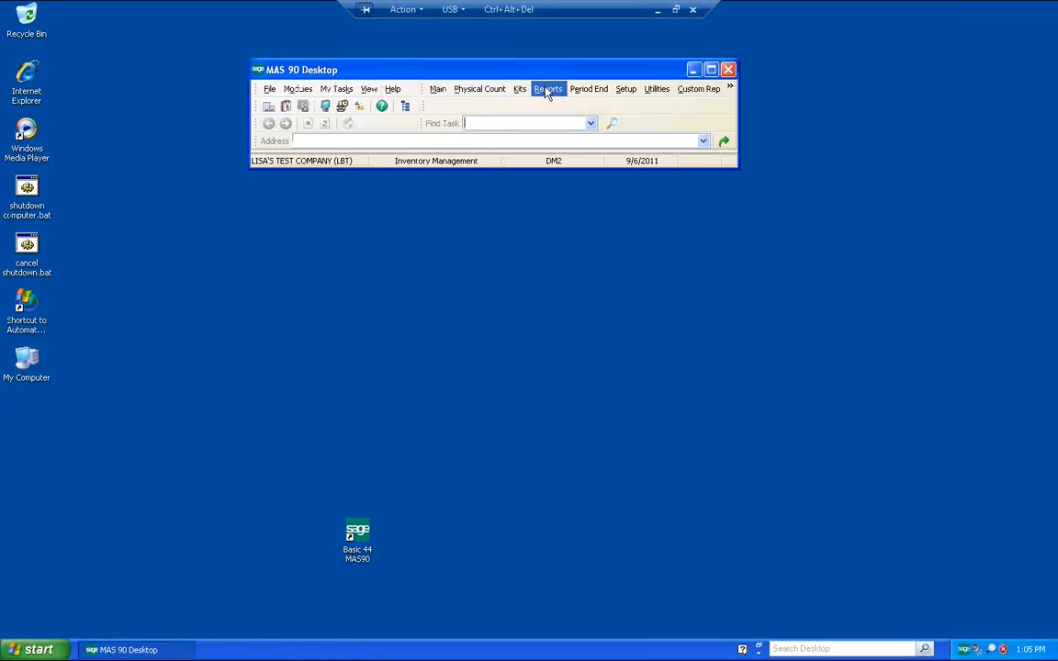
pyautogui.click(547, 89)
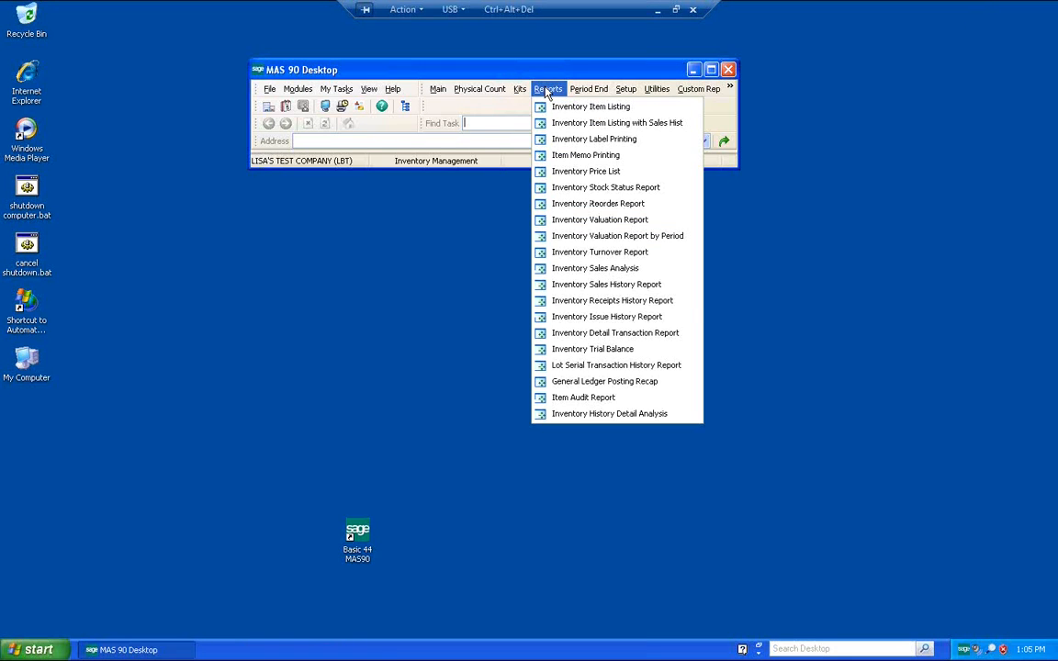
pyautogui.click(620, 333)
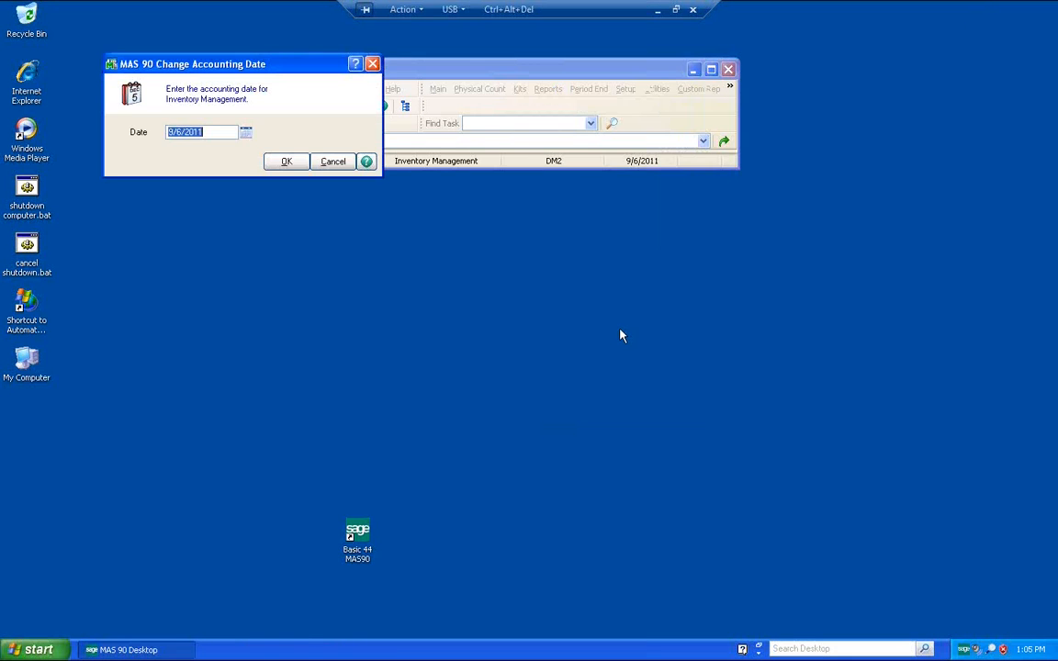
pyautogui.click(281, 161)
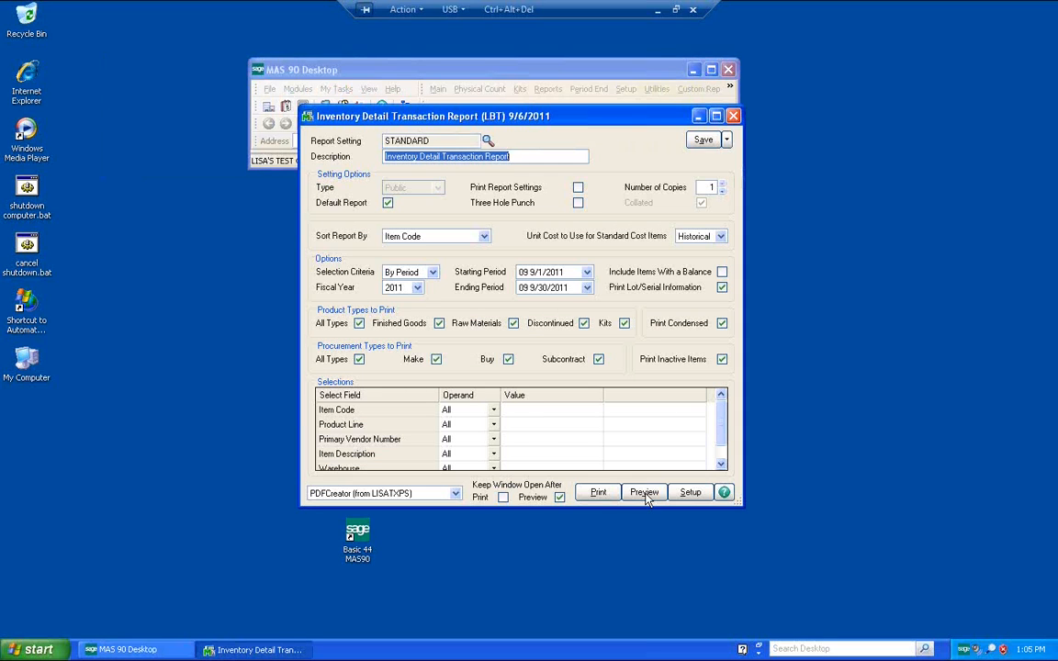
pyautogui.click(644, 493)
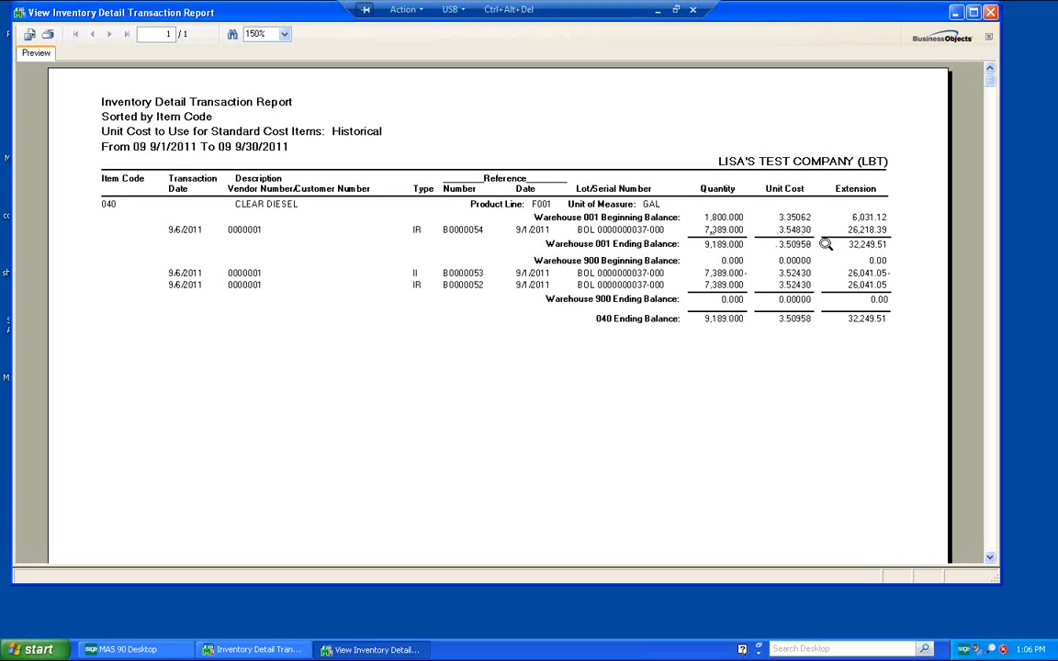
pyautogui.click(991, 13)
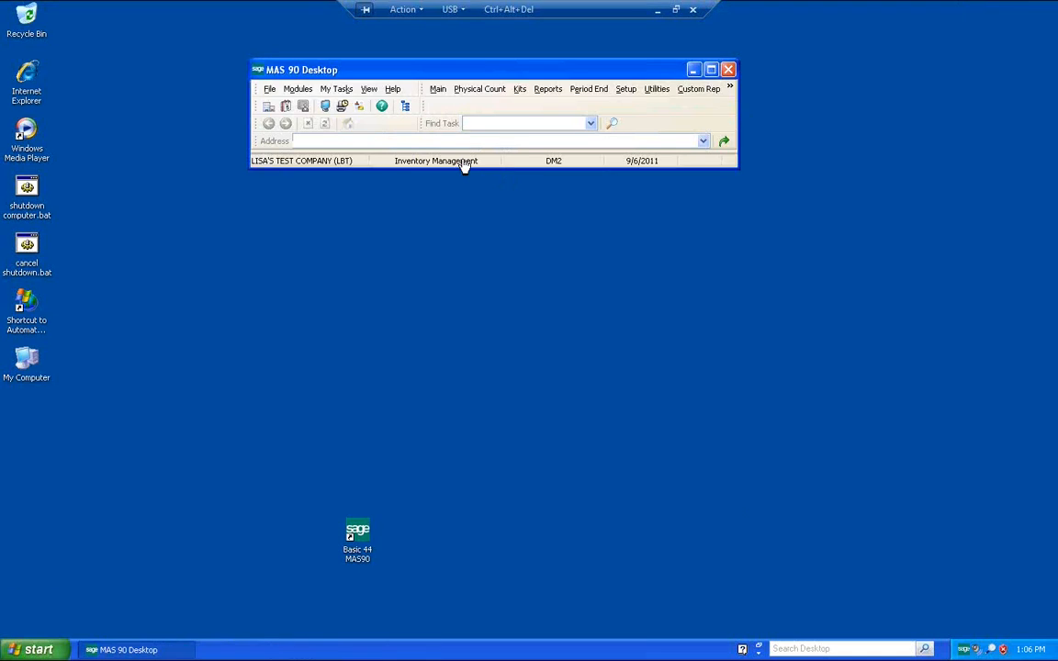
# Step: Switch to the Sales Order module with accounting date 9/15/2011 and open the existing sales order in Sales Order Entry
pyautogui.doubleClick(465, 163)
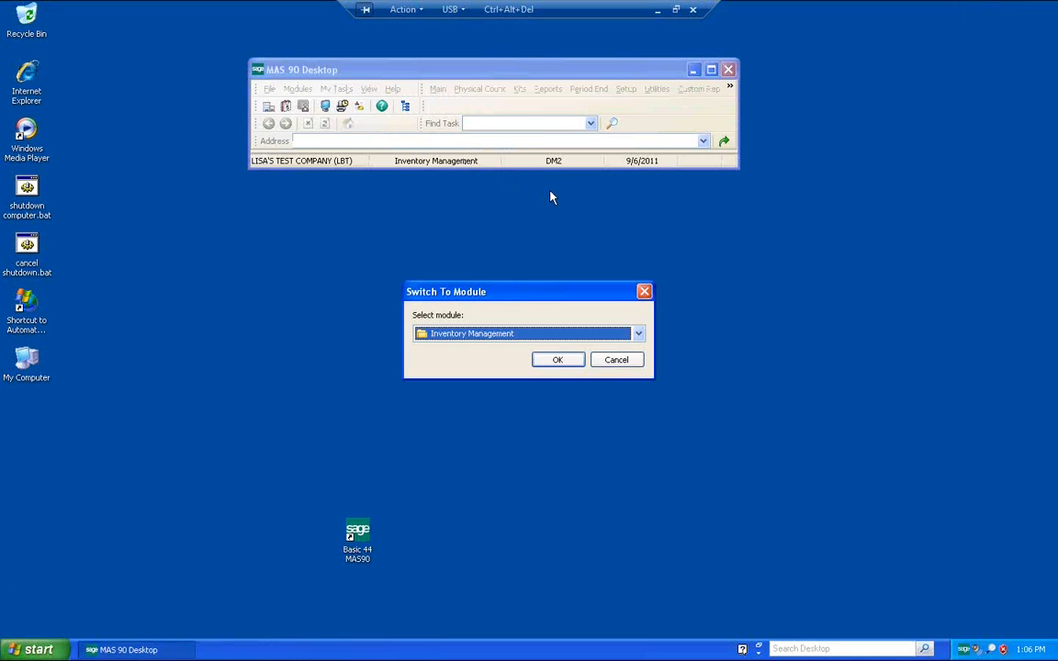
pyautogui.press('s')
pyautogui.click(558, 359)
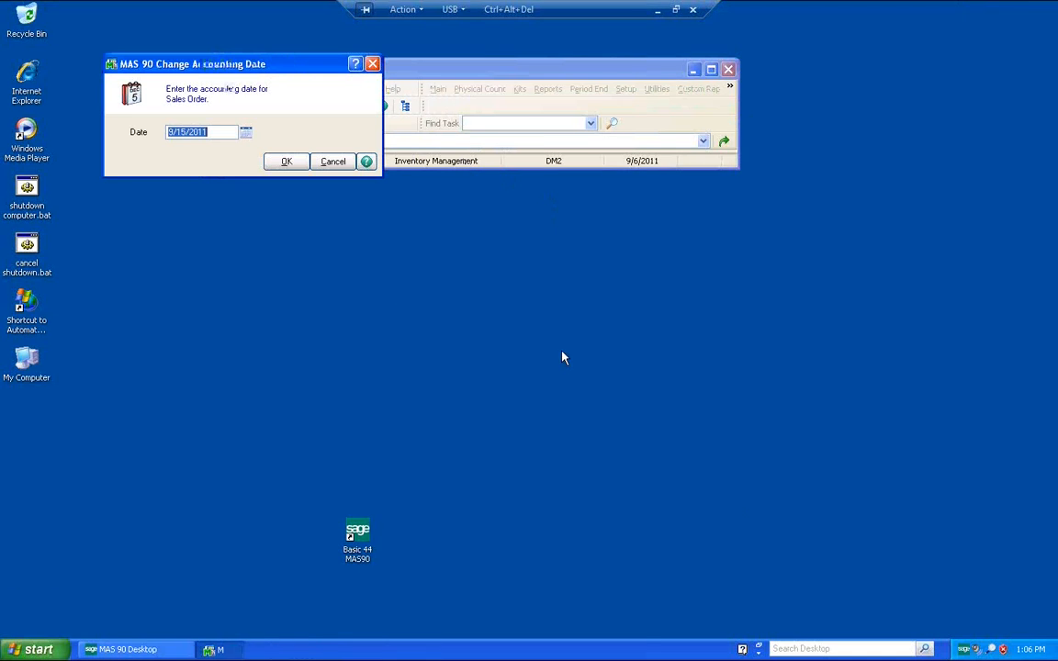
pyautogui.click(288, 162)
pyautogui.click(438, 88)
pyautogui.click(453, 107)
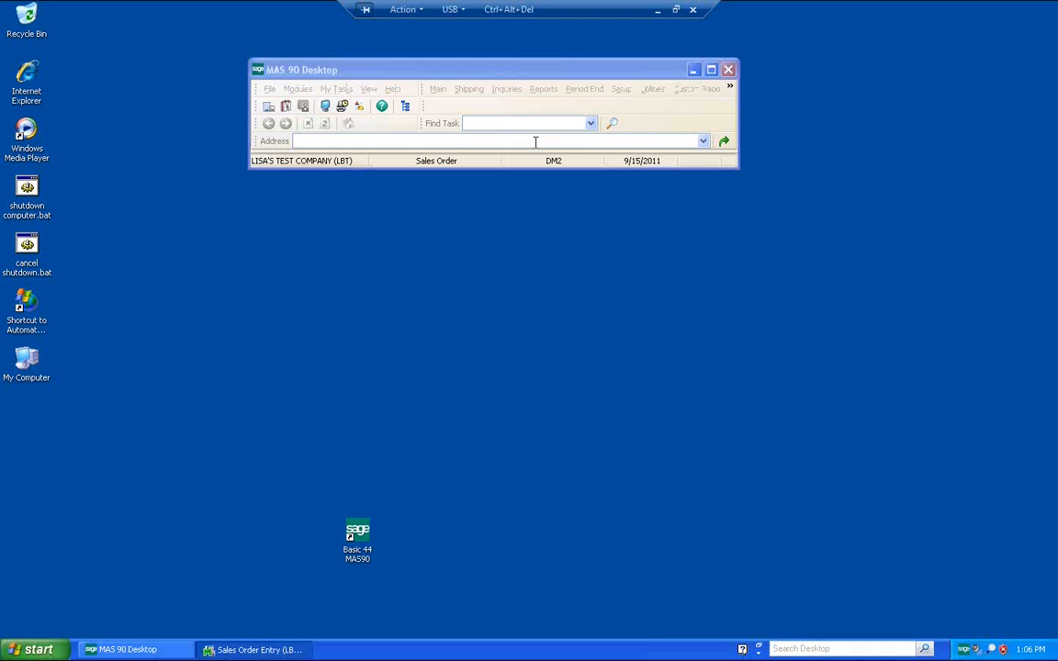
pyautogui.press('Tab')
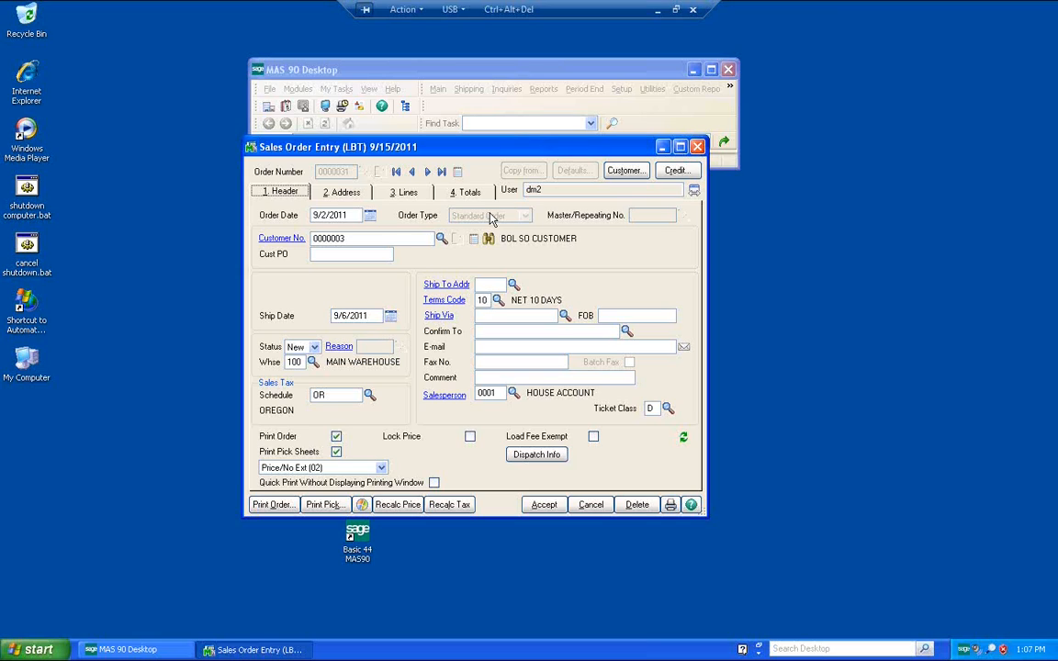
# Step: Review the sales order's lines, accept the order and close Sales Order Entry
pyautogui.click(411, 195)
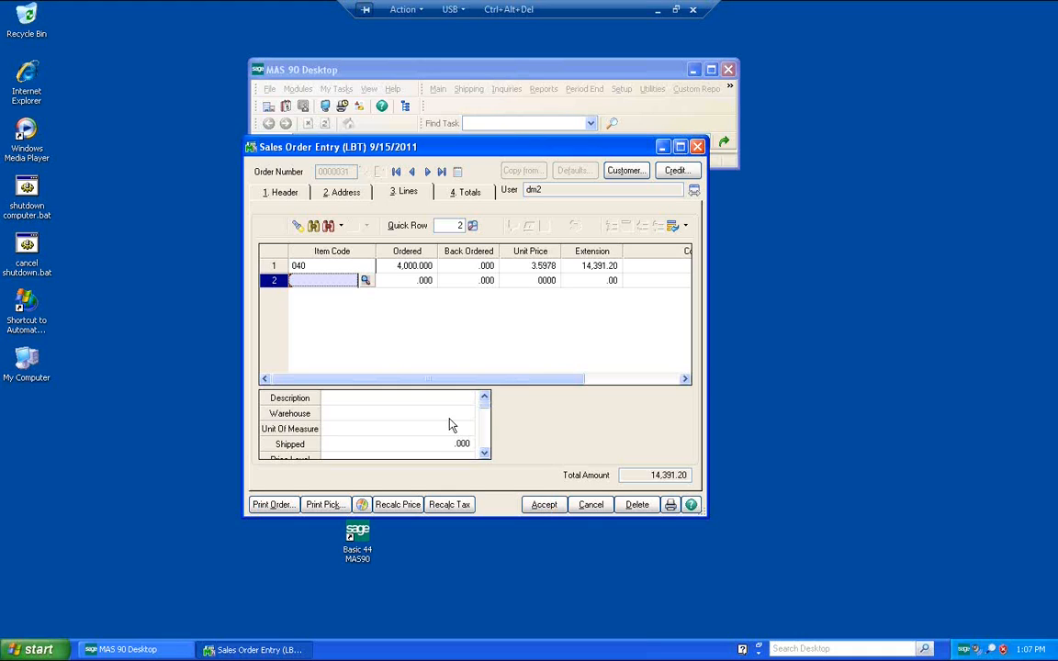
pyautogui.click(543, 507)
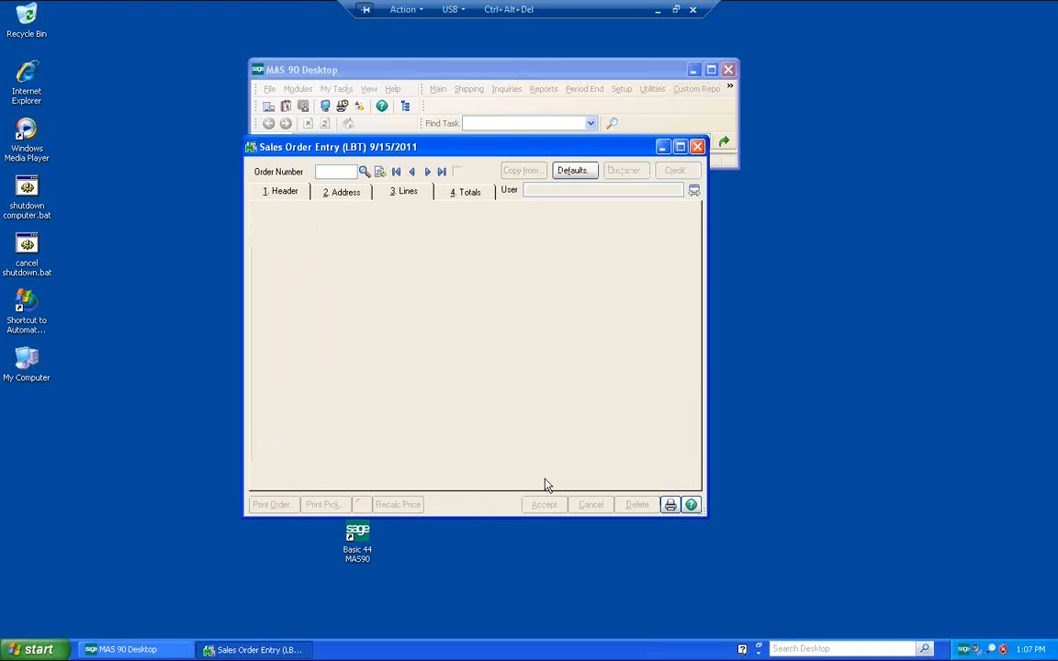
pyautogui.click(697, 147)
# Step: Switch to Bill of Lading and open fuel price table TEEU for product 040 in Fuel Cost Table Maintenance
pyautogui.doubleClick(439, 162)
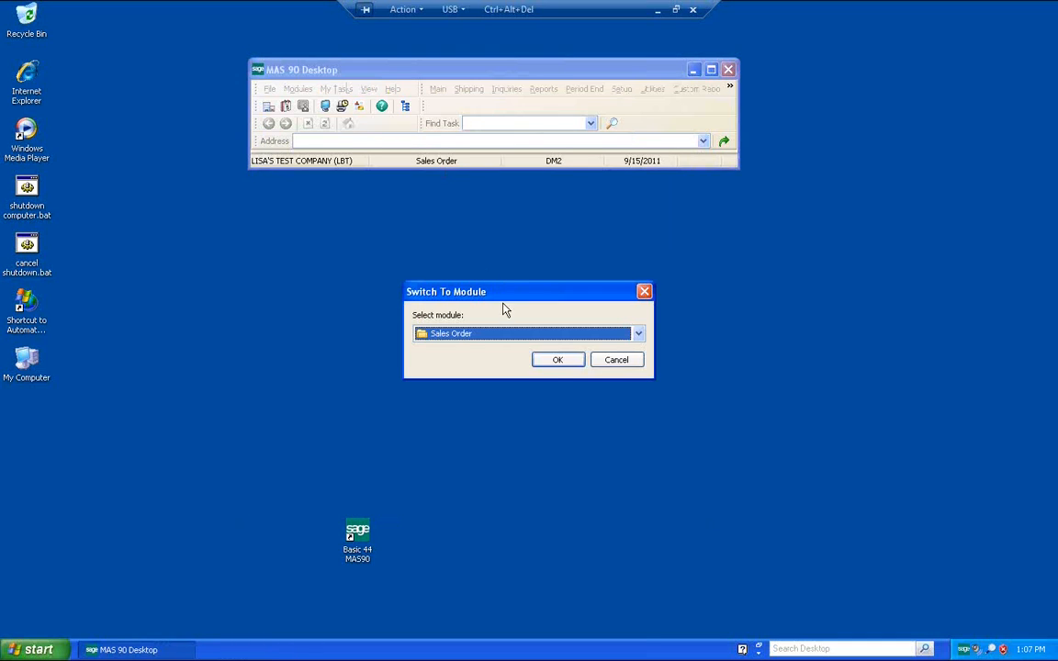
pyautogui.press('b')
pyautogui.click(556, 360)
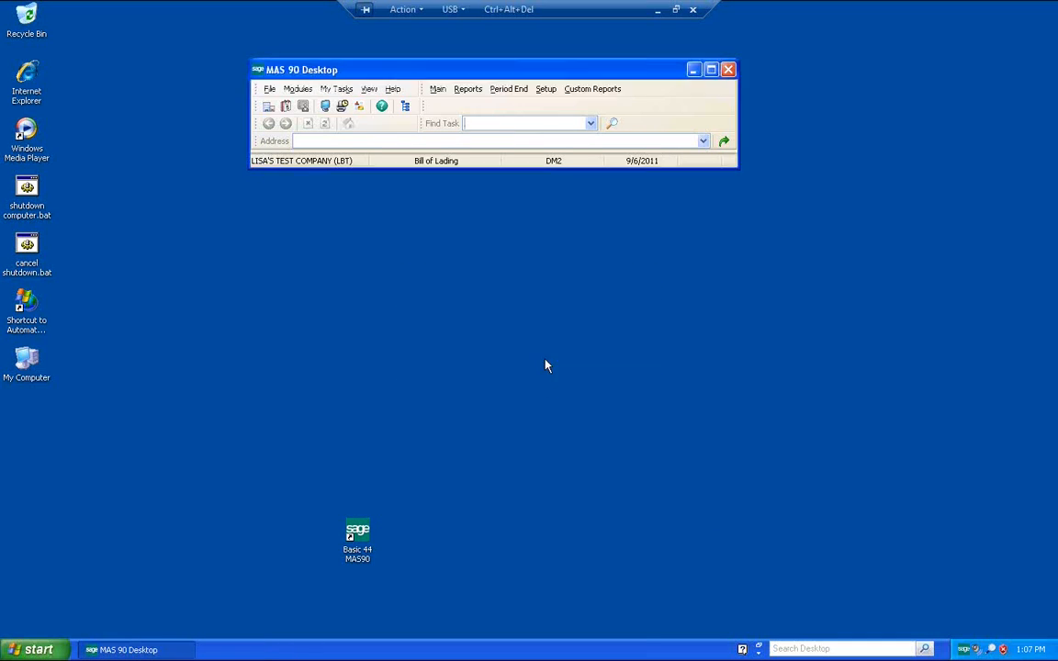
pyautogui.click(551, 94)
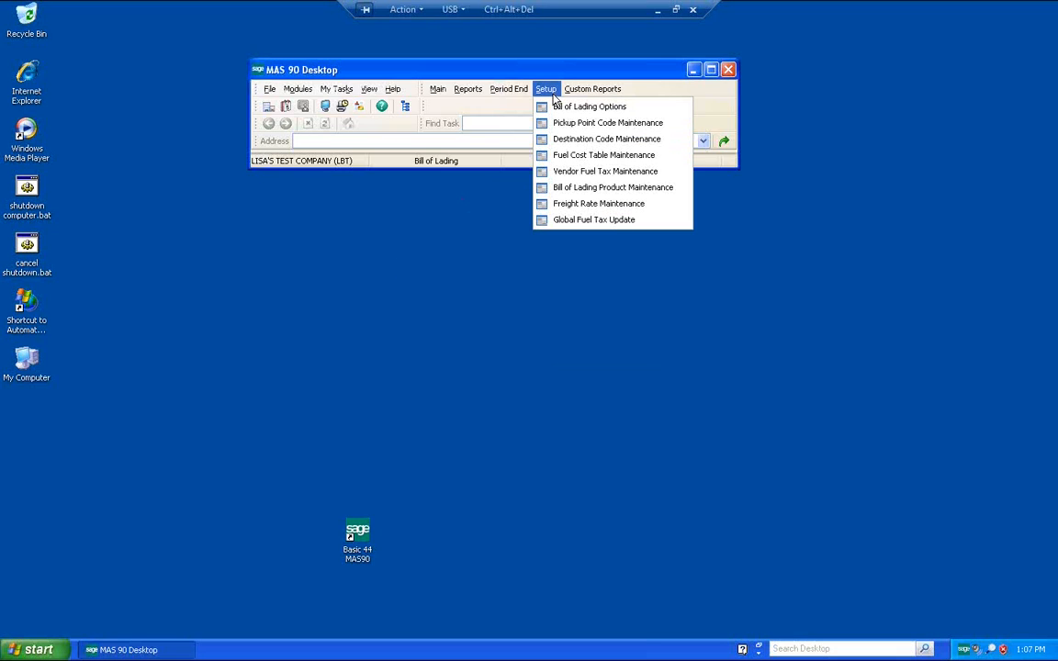
pyautogui.click(569, 155)
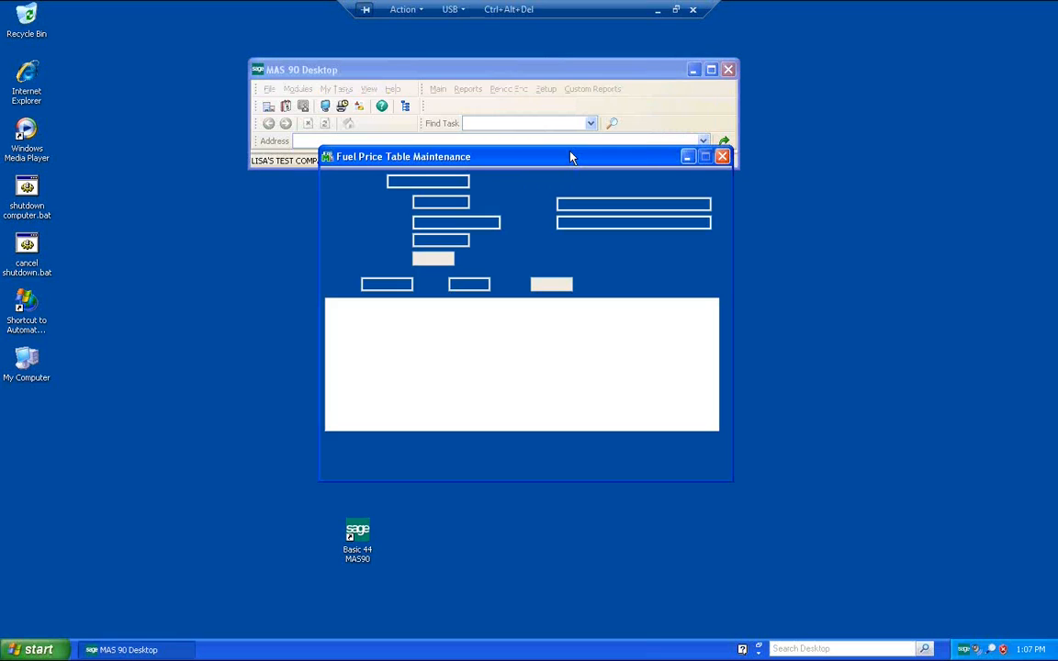
pyautogui.write('040')
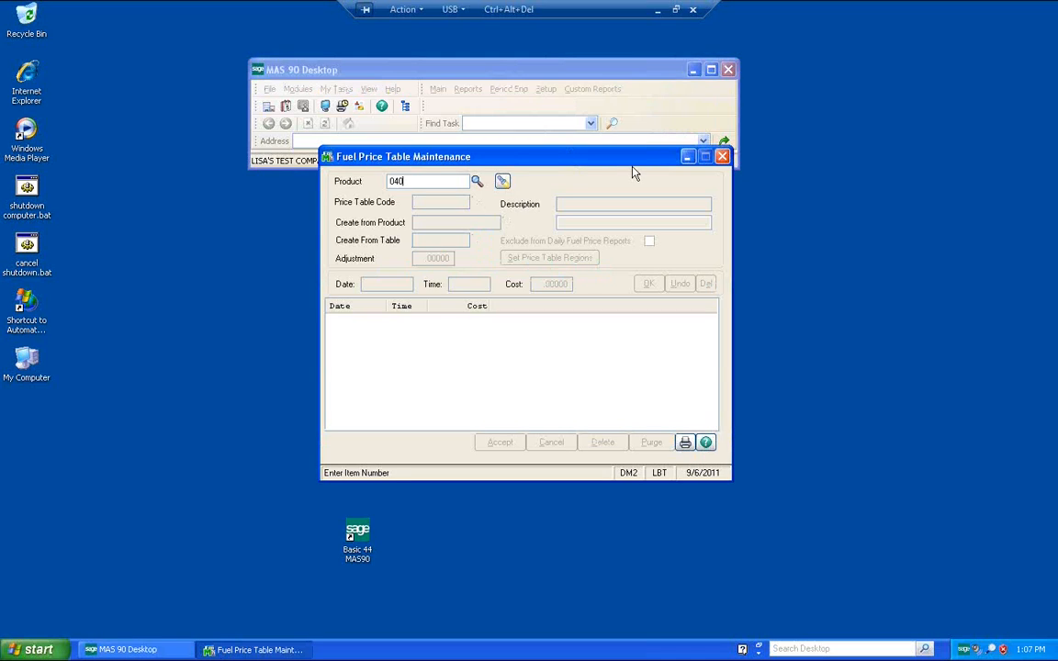
pyautogui.press('Tab')
pyautogui.write('TEEU')
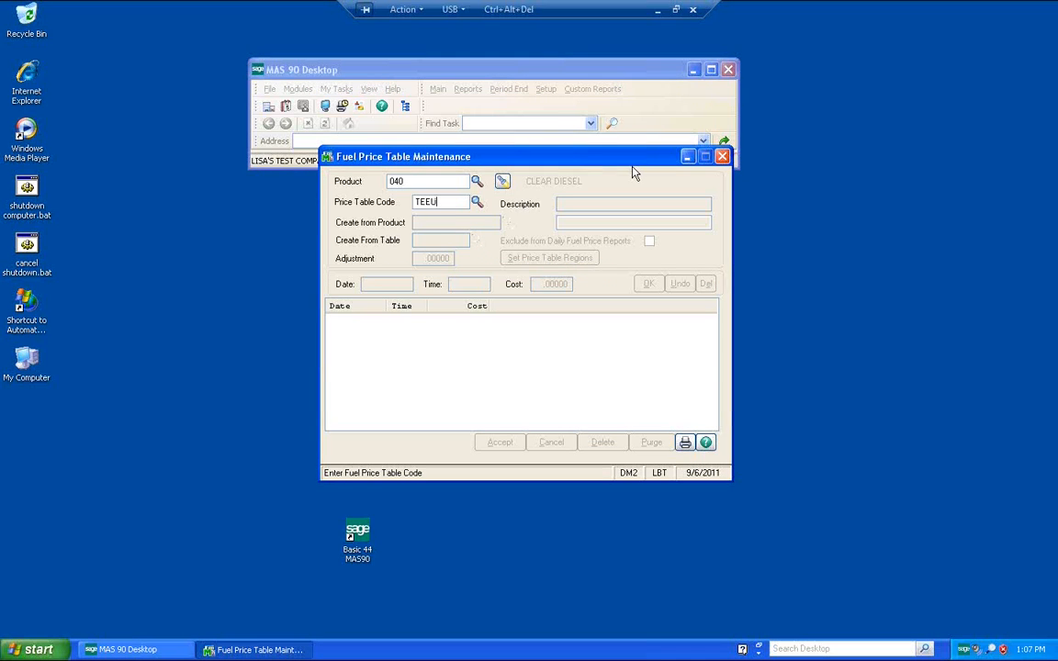
pyautogui.press('Tab')
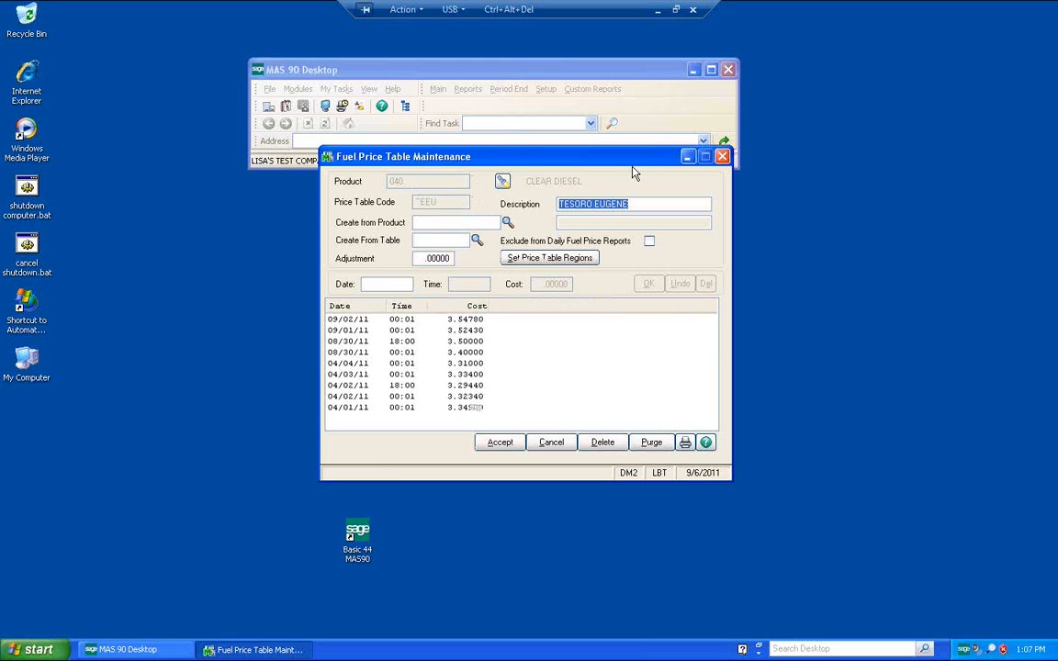
# Step: Add a price entry dated 09/06/2011 with cost 3.5734, accept the table and close the window
pyautogui.press('Tab')
pyautogui.write('09/06/2011')
pyautogui.press('Tab')
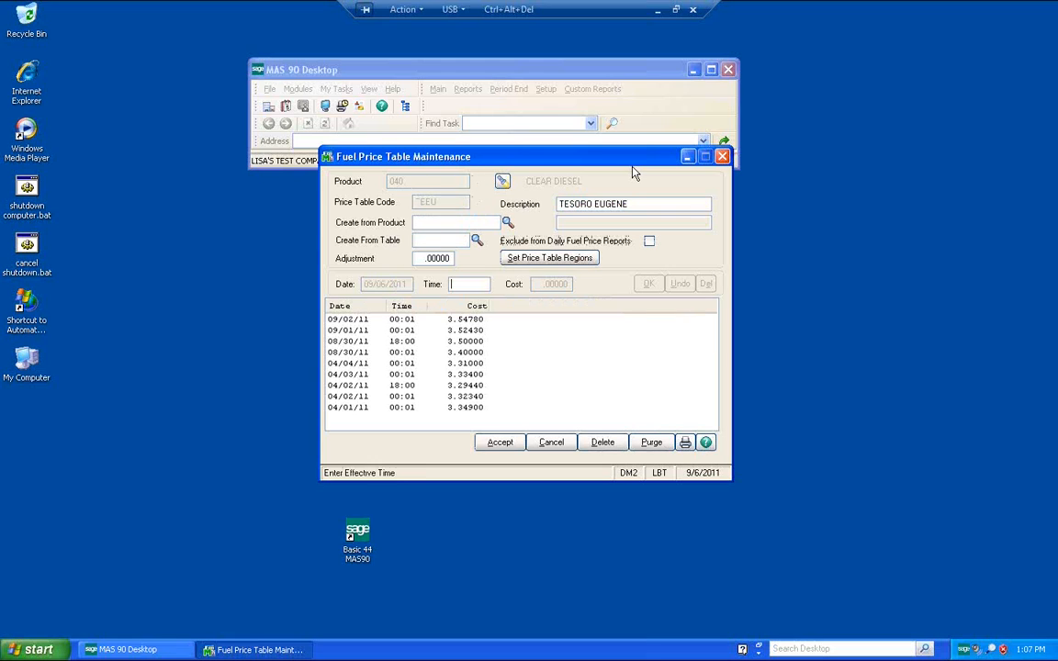
pyautogui.press('Tab')
pyautogui.write('3.5734')
pyautogui.press('Tab')
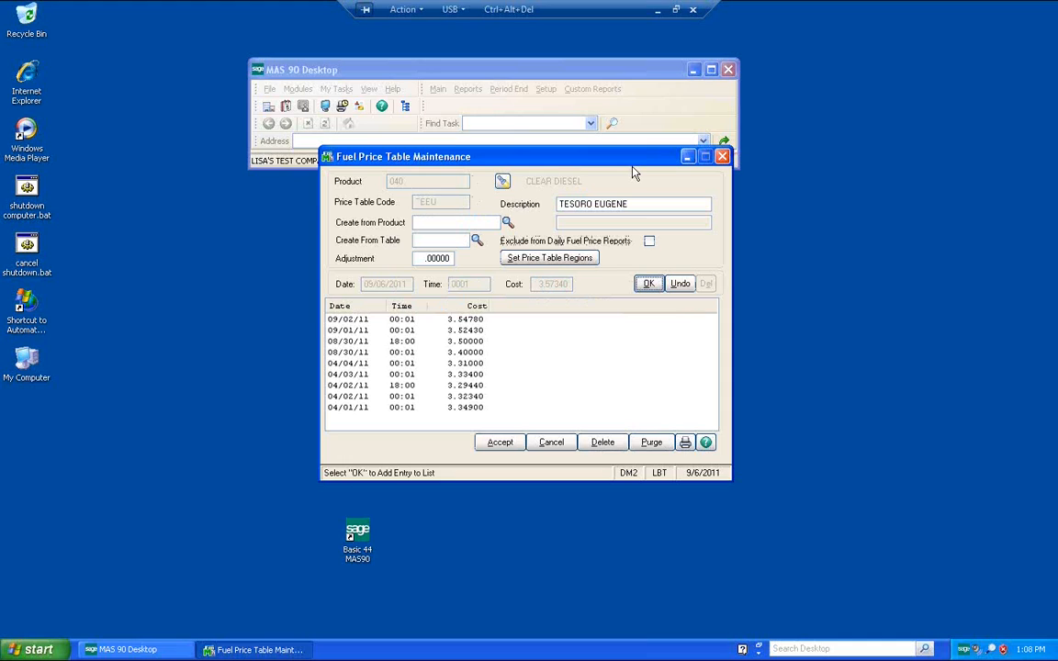
pyautogui.press('Return')
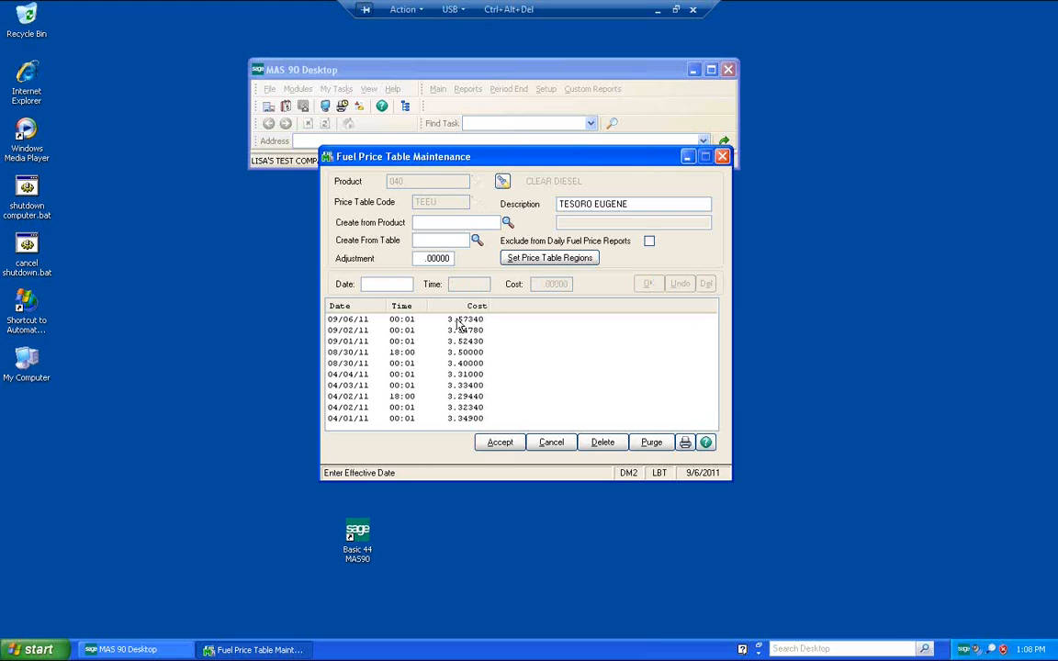
pyautogui.click(500, 444)
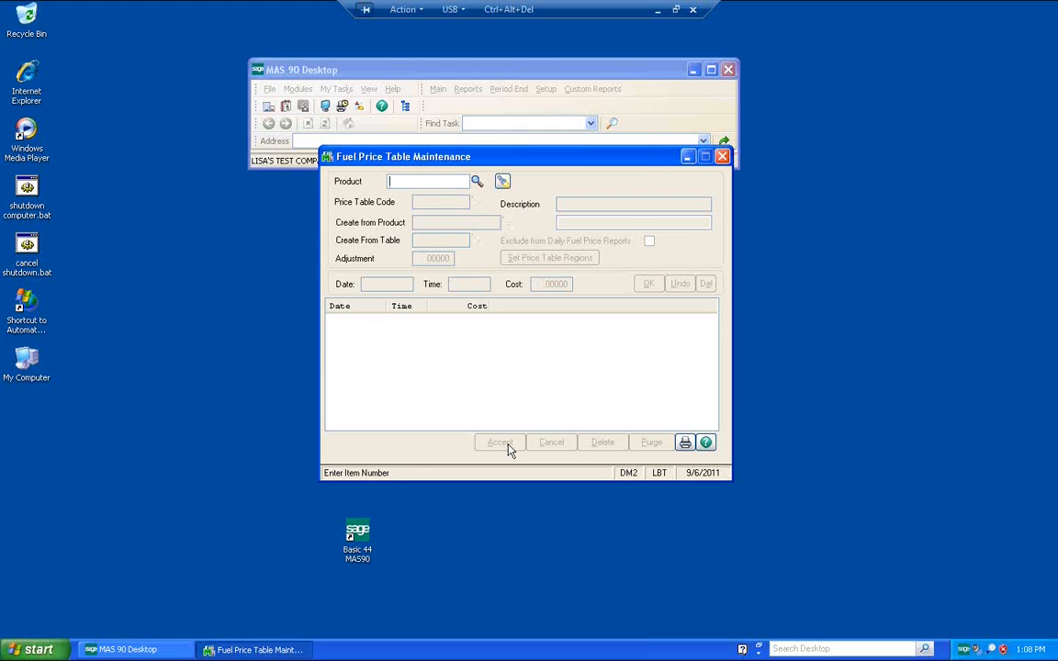
pyautogui.click(723, 157)
# Step: Open Bill of Lading Entry and start a new batch
pyautogui.click(438, 89)
pyautogui.click(478, 106)
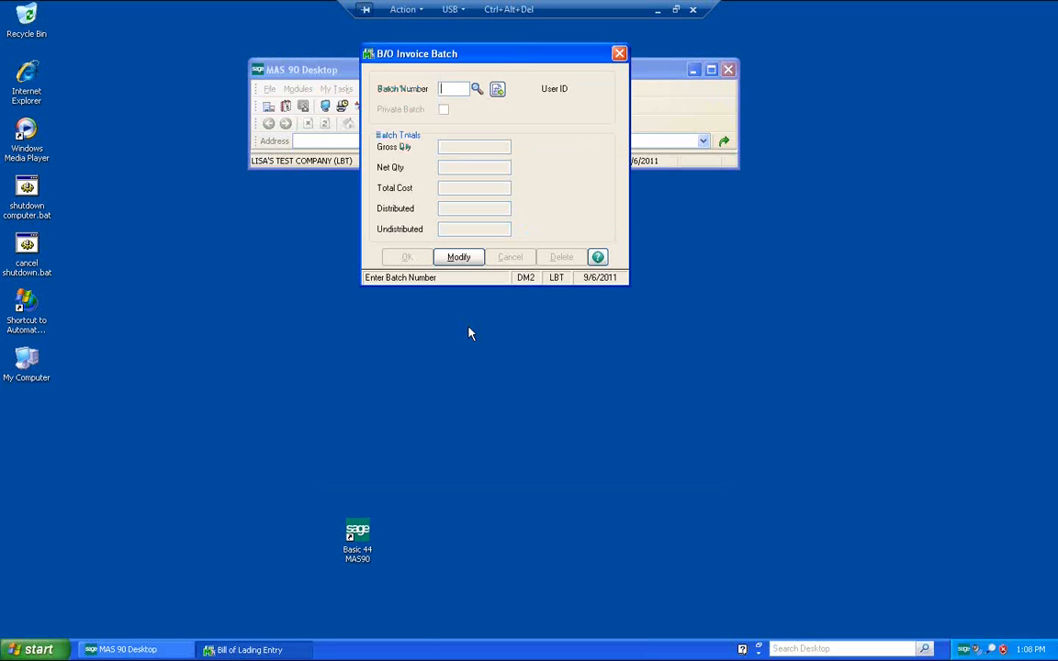
pyautogui.click(496, 89)
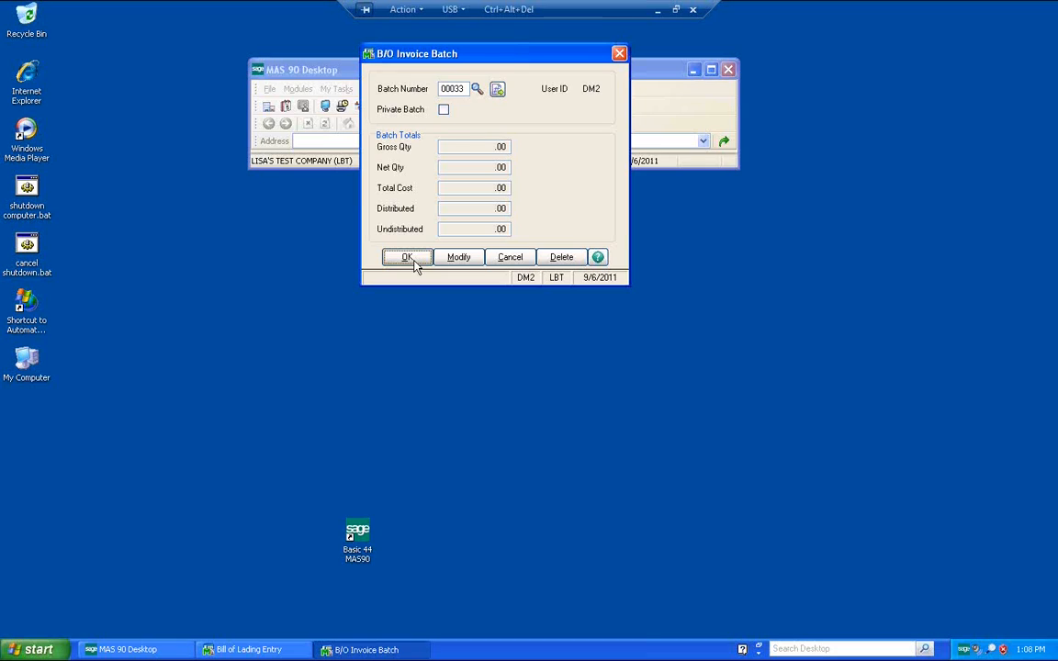
pyautogui.click(406, 258)
# Step: Select the supplier and assign the next bill of lading number
pyautogui.write('1')
pyautogui.press('Tab')
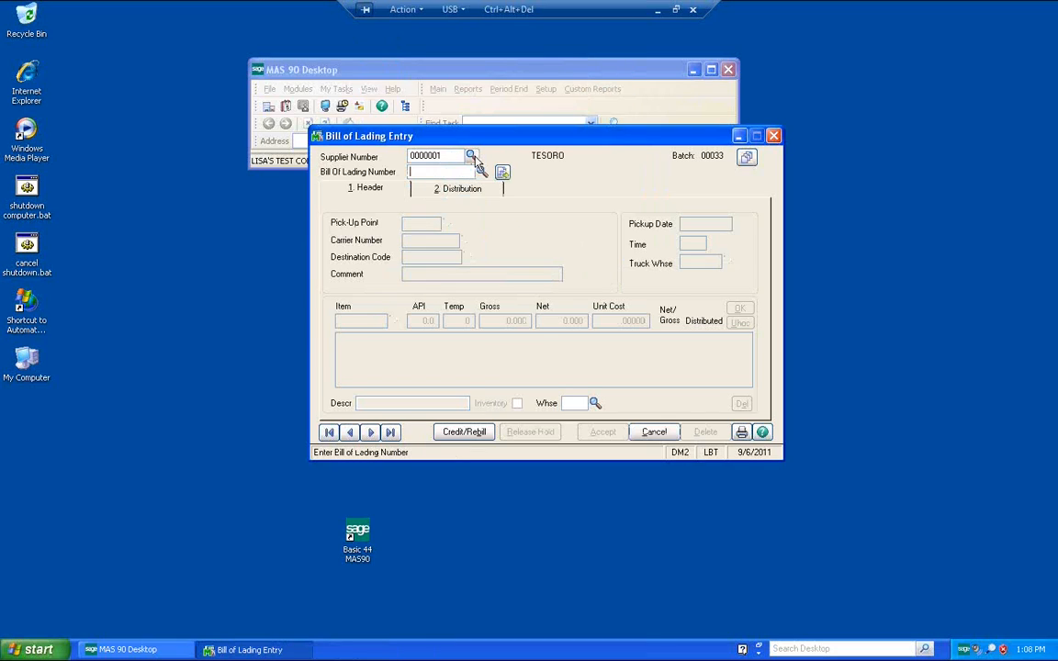
pyautogui.click(503, 173)
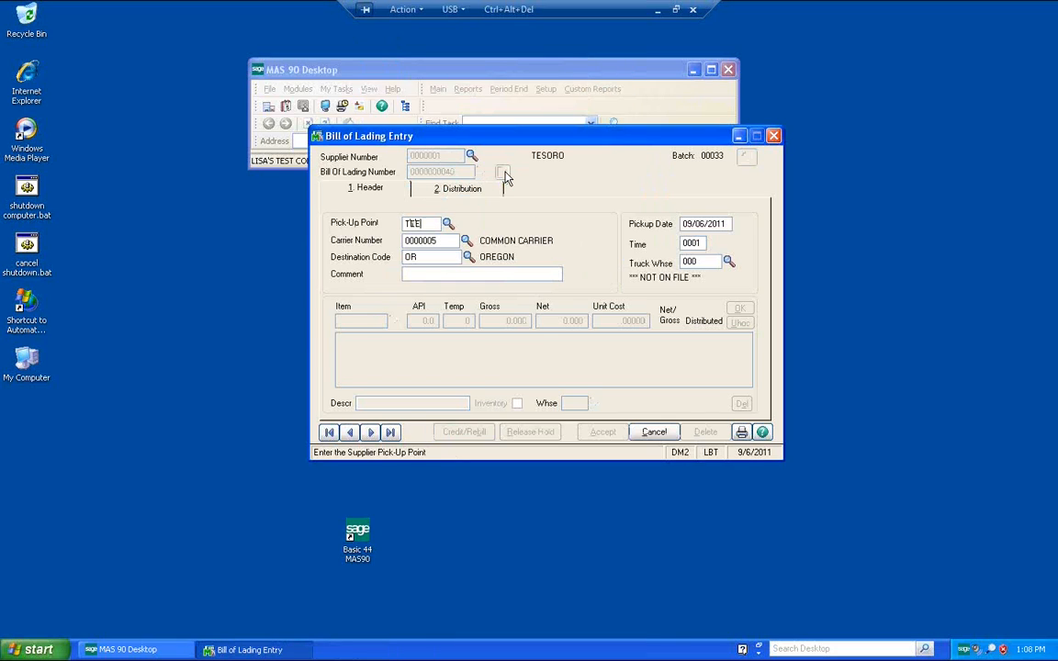
# Step: Complete the bill of lading header with pickup time 1532 and truck warehouse 900
pyautogui.press('Tab')
pyautogui.press('Tab')
pyautogui.press('Tab')
pyautogui.press('Tab')
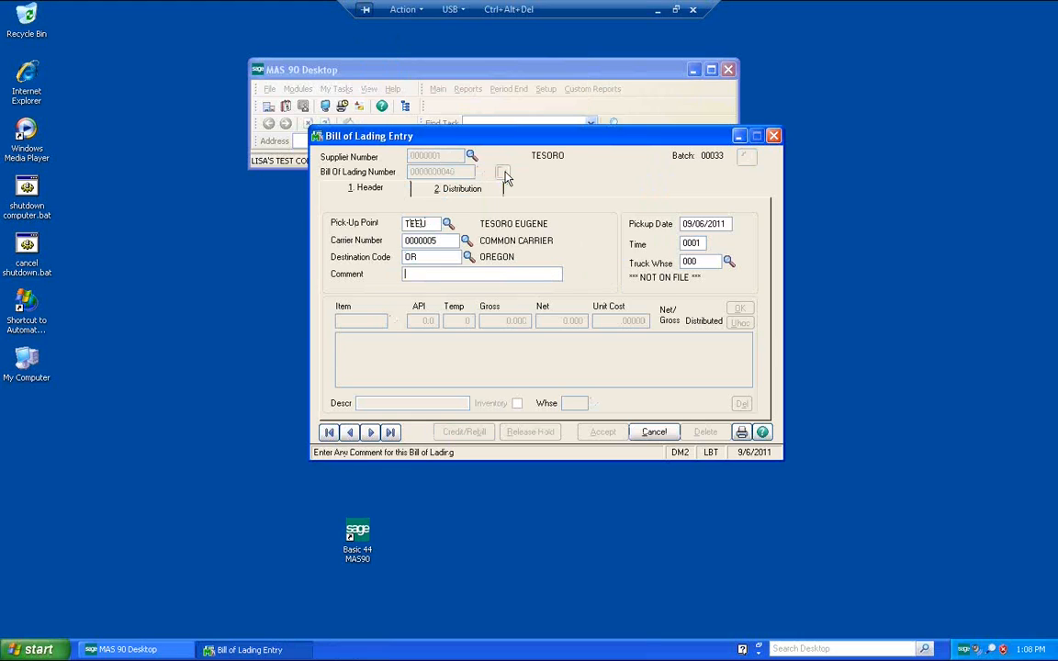
pyautogui.press('Tab')
pyautogui.write('1532')
pyautogui.press('Tab')
pyautogui.write('900')
pyautogui.press('Tab')
# Step: Add a line for item 040 with a gross quantity of 4000.000 and confirm it
pyautogui.write('040')
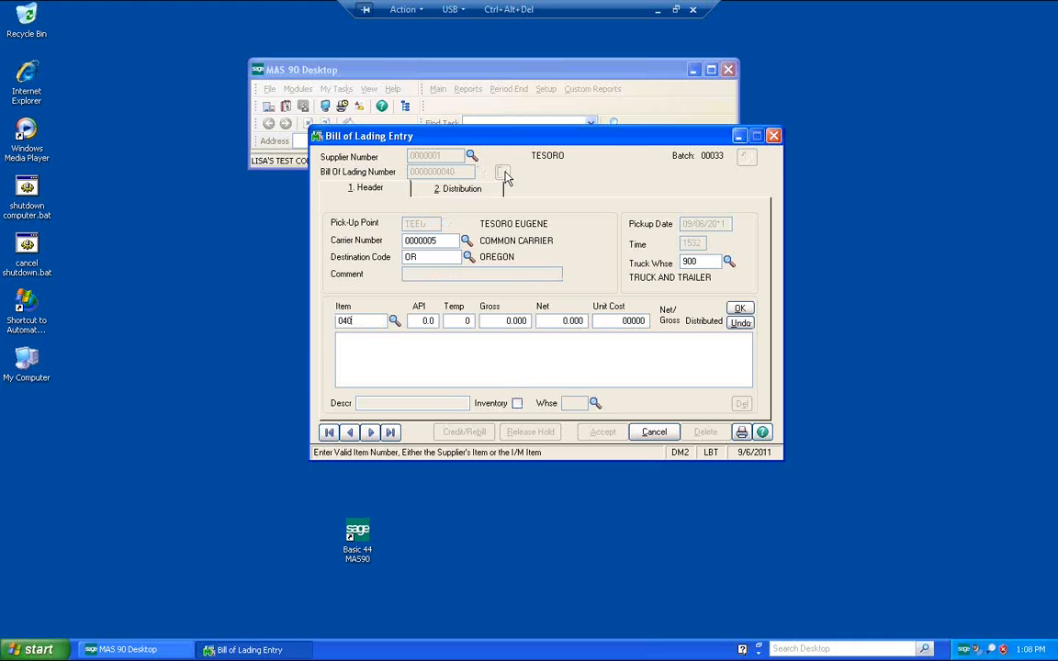
pyautogui.press('Tab')
pyautogui.press('Tab')
pyautogui.write('4000.000')
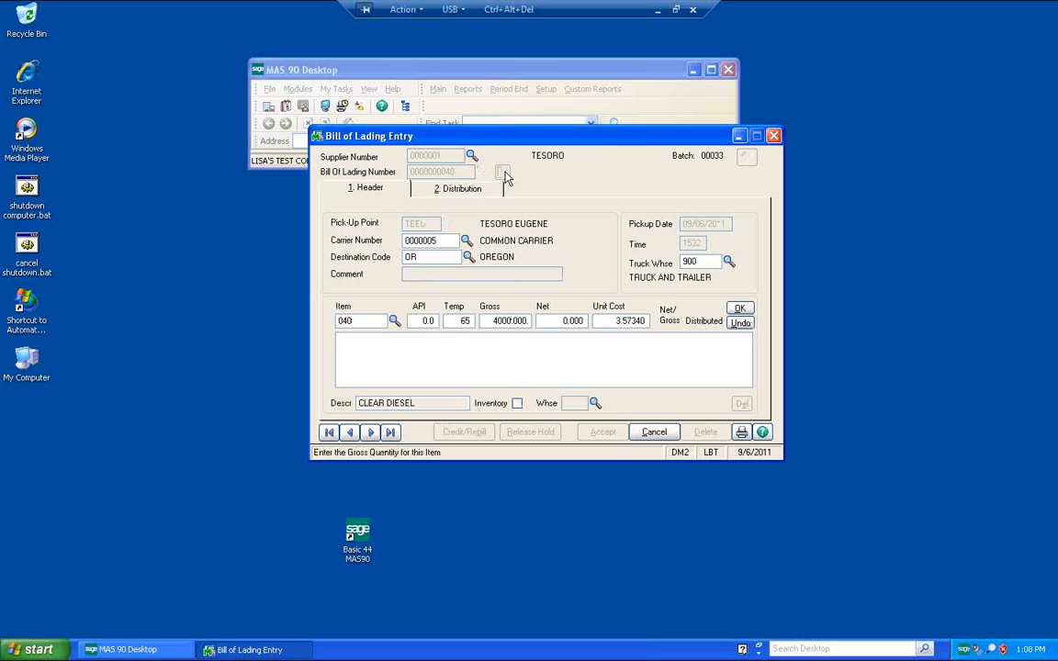
pyautogui.press('Tab')
pyautogui.press('Tab')
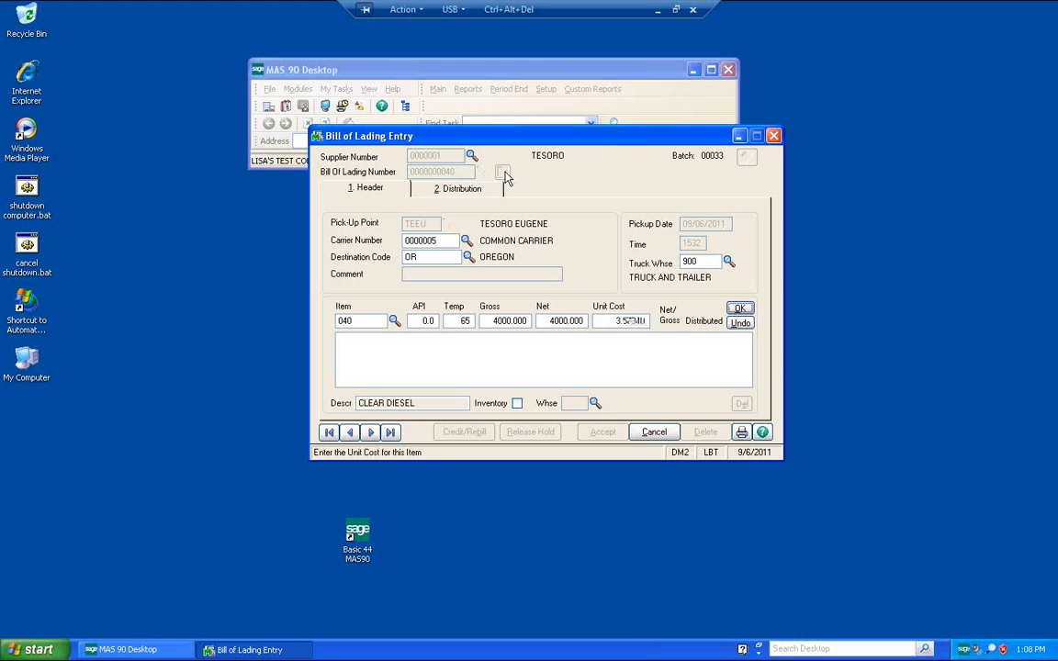
pyautogui.press('Return')
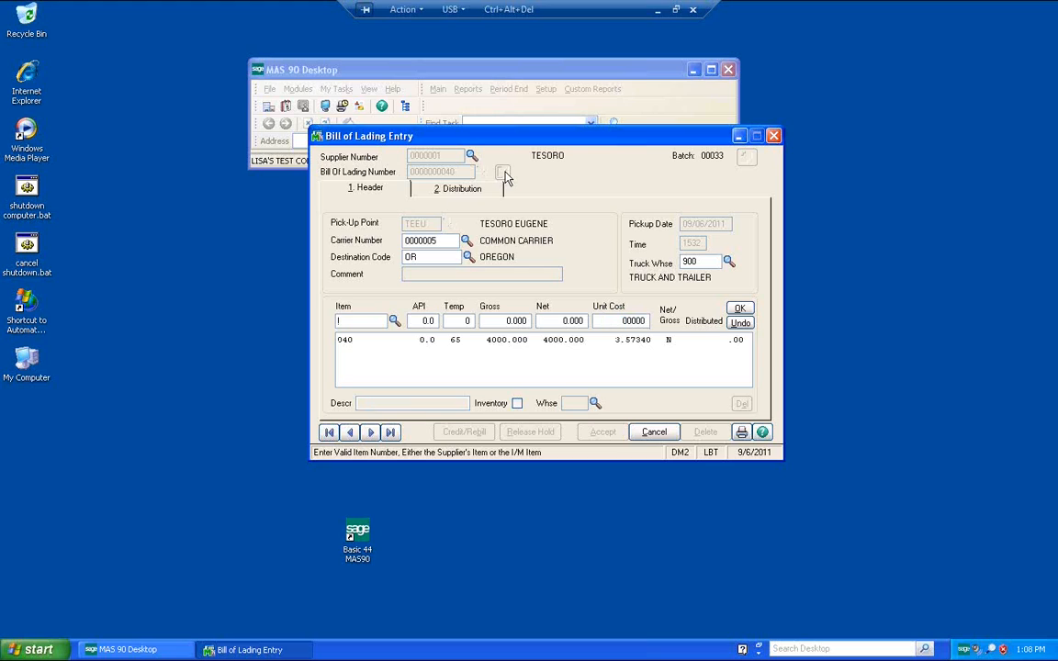
# Step: Distribute the bill of lading line to sales order 31 for item 040, try recalculating its price, and undo the line
pyautogui.click(451, 192)
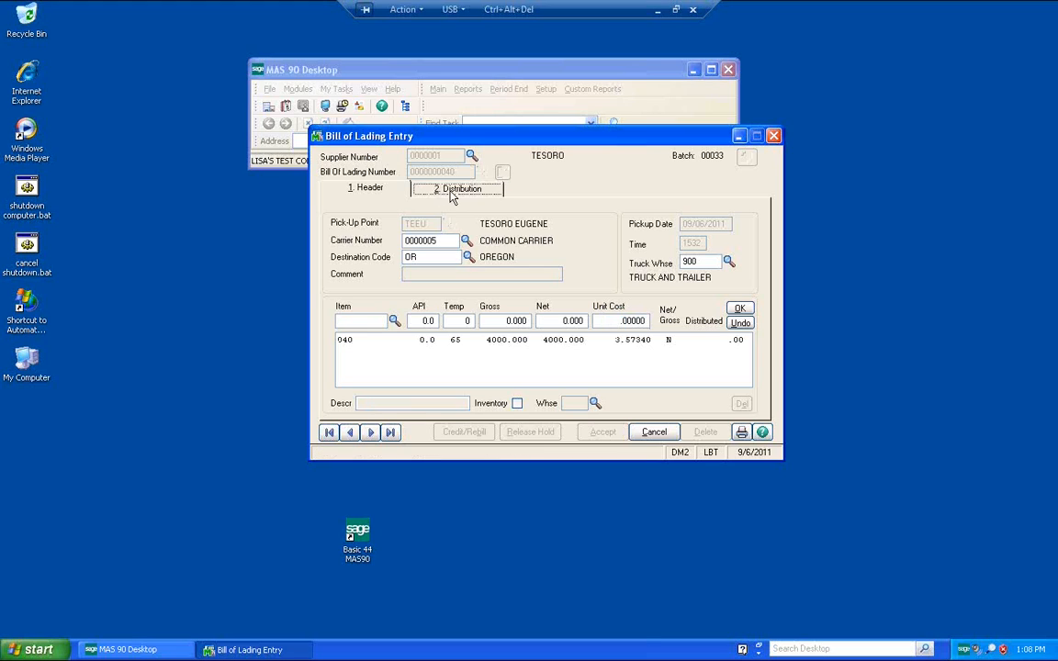
pyautogui.write('S')
pyautogui.press('Return')
pyautogui.write('1')
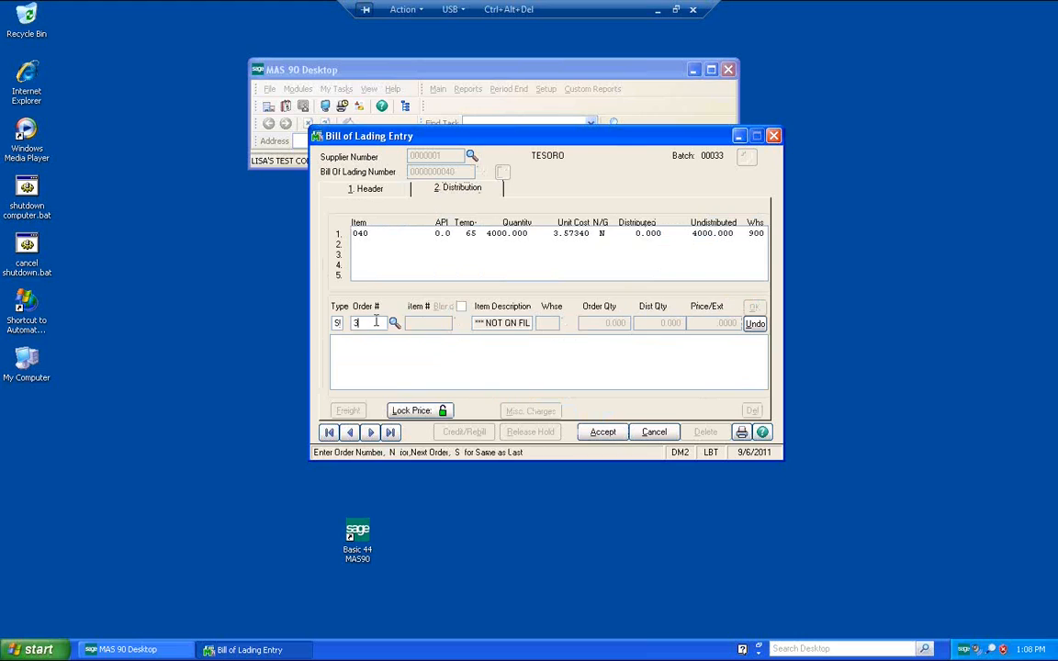
pyautogui.press('Return')
pyautogui.write('040')
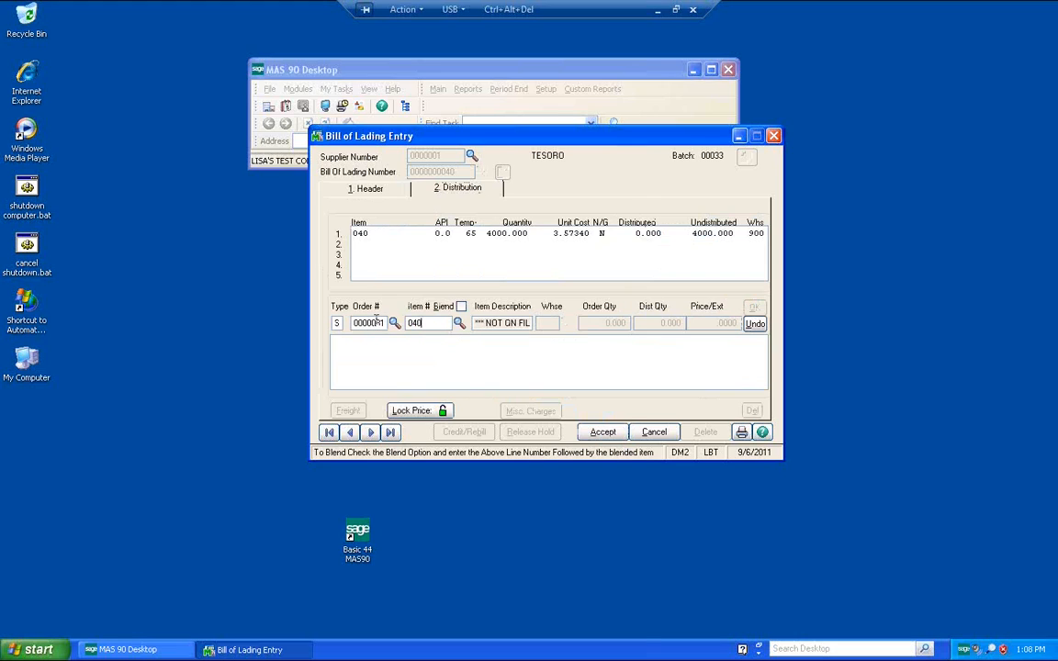
pyautogui.press('Return')
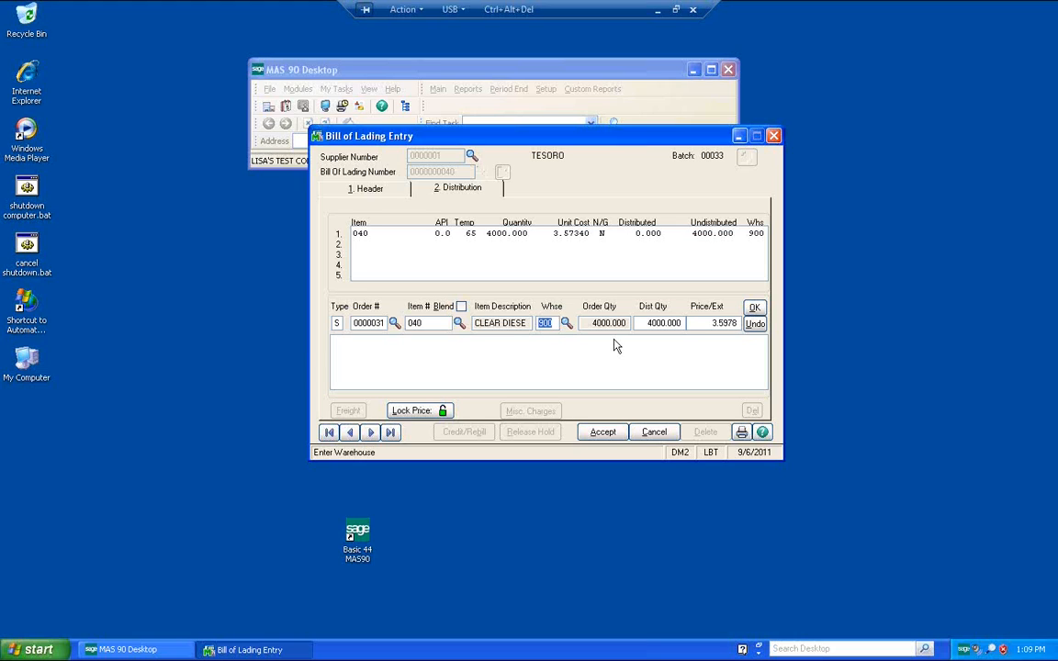
pyautogui.press('Tab')
pyautogui.press('Tab')
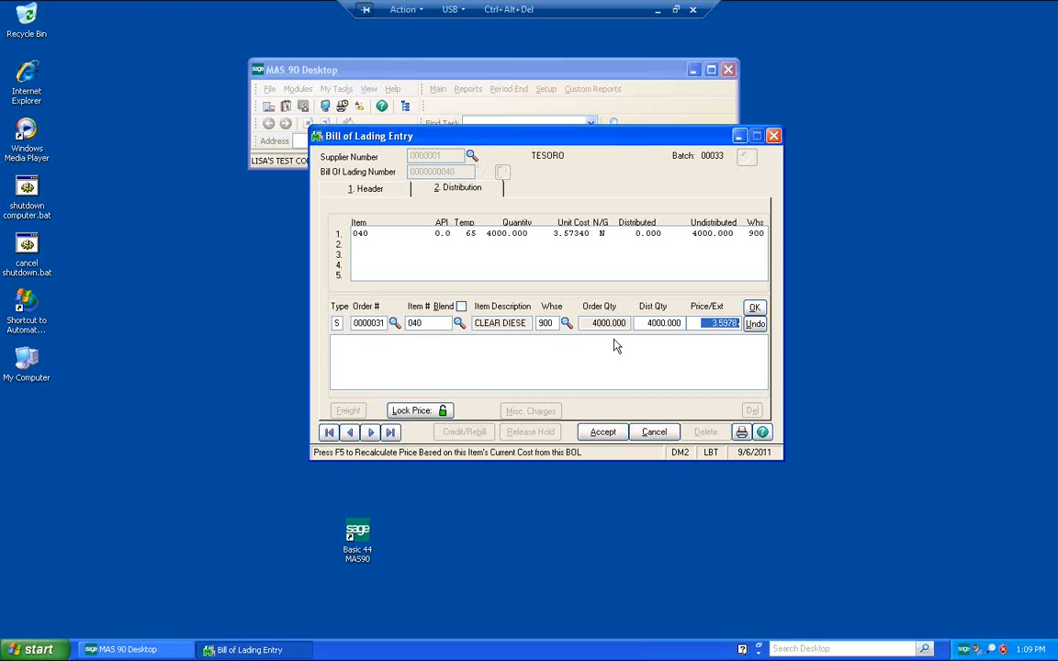
pyautogui.click(722, 323)
pyautogui.moveTo(693, 326); pyautogui.dragTo(751, 332)
pyautogui.press('F5')
pyautogui.click(752, 326)
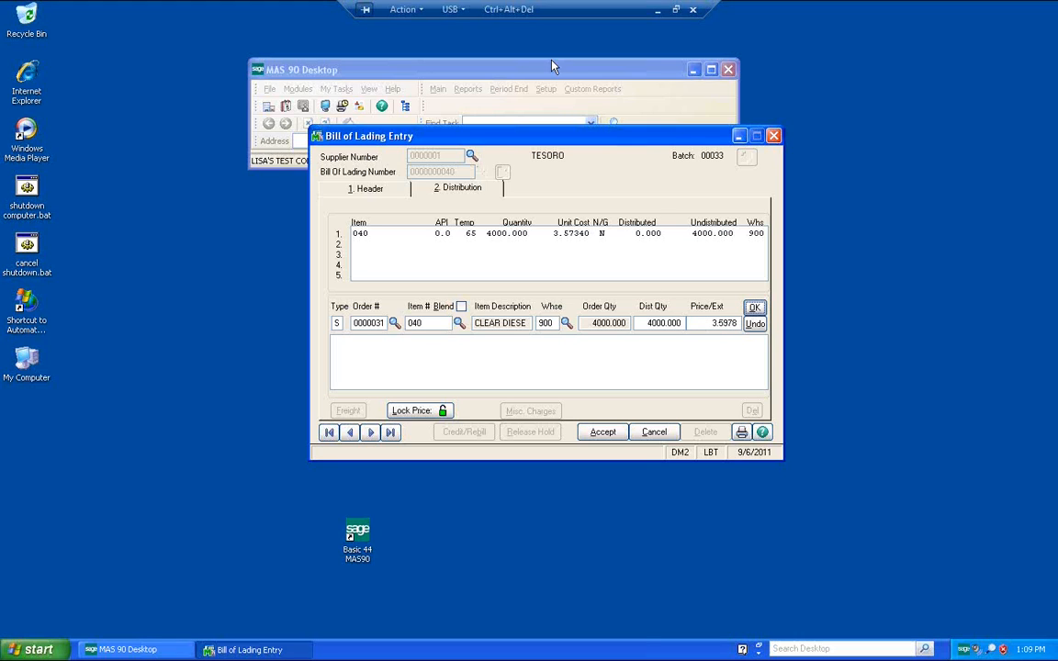
pyautogui.click(754, 324)
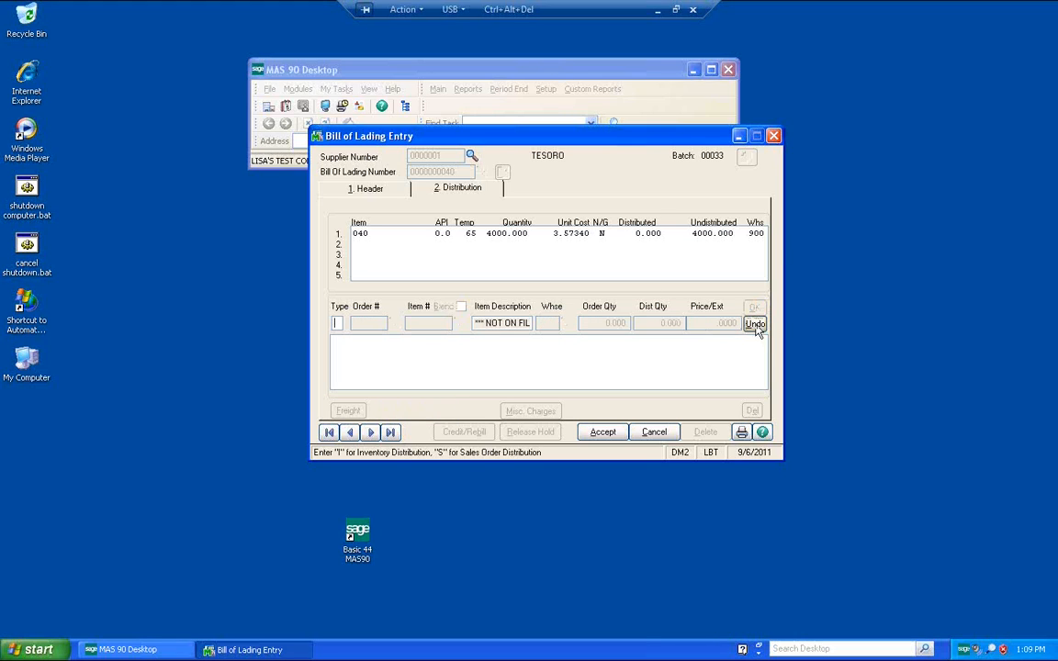
# Step: Switch to the Sales Order module, open Sales Order Entry for order 31, and cancel the unsaved bill of lading
pyautogui.click(492, 62)
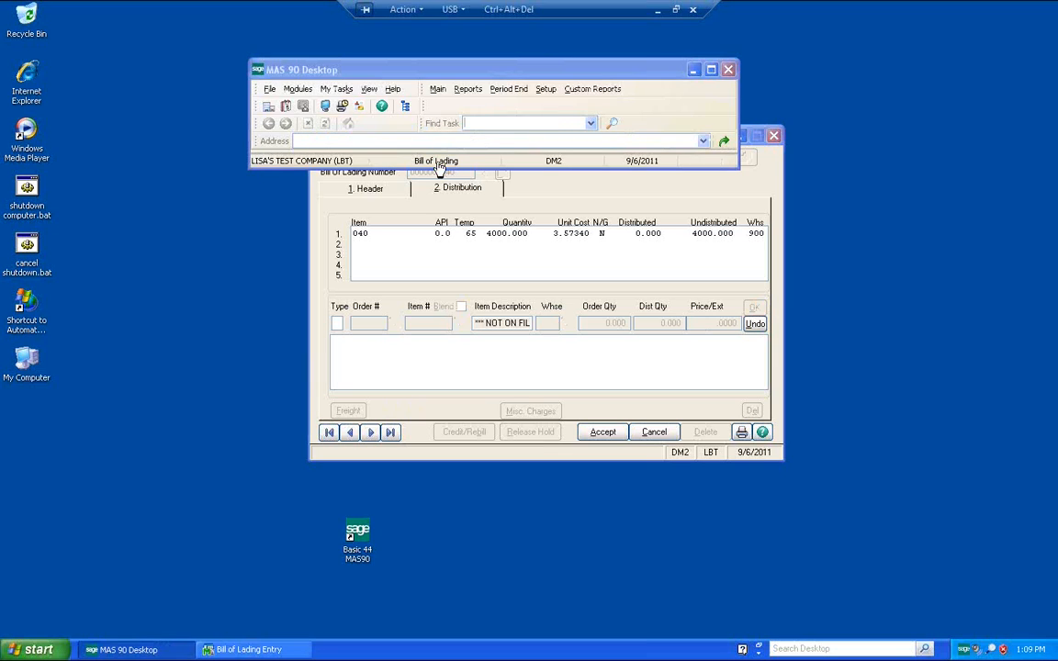
pyautogui.doubleClick(438, 164)
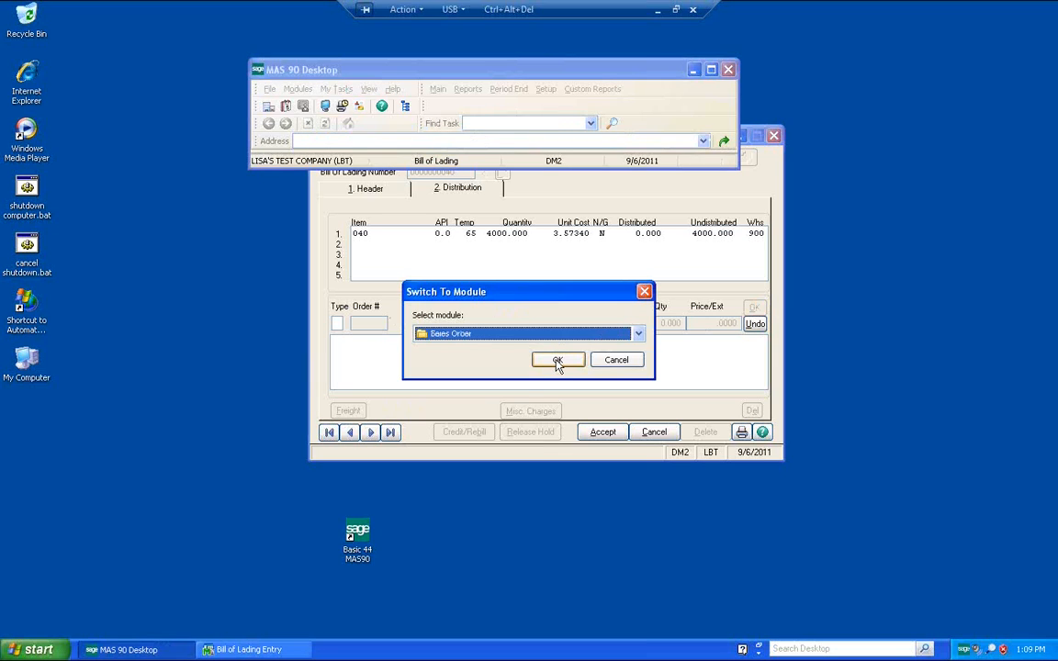
pyautogui.click(557, 359)
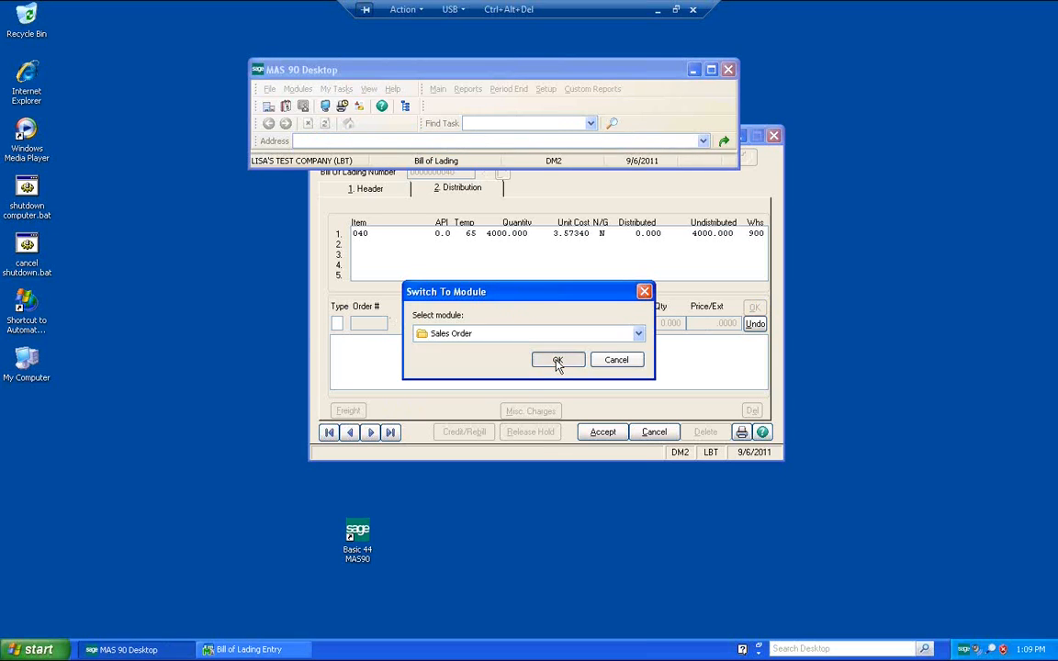
pyautogui.click(433, 96)
pyautogui.click(441, 107)
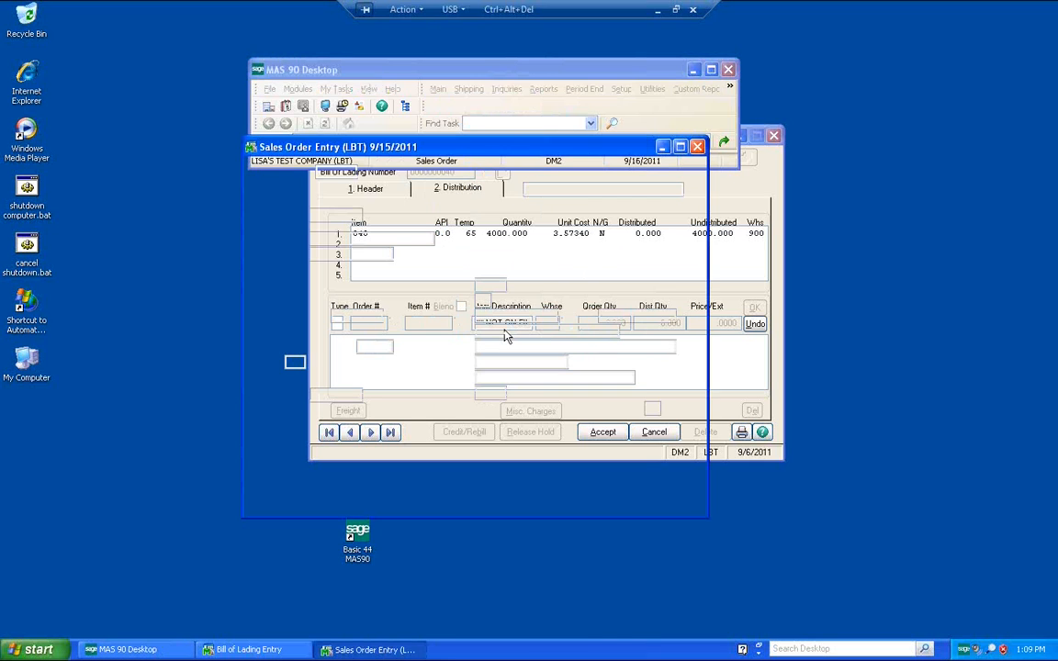
pyautogui.write('3')
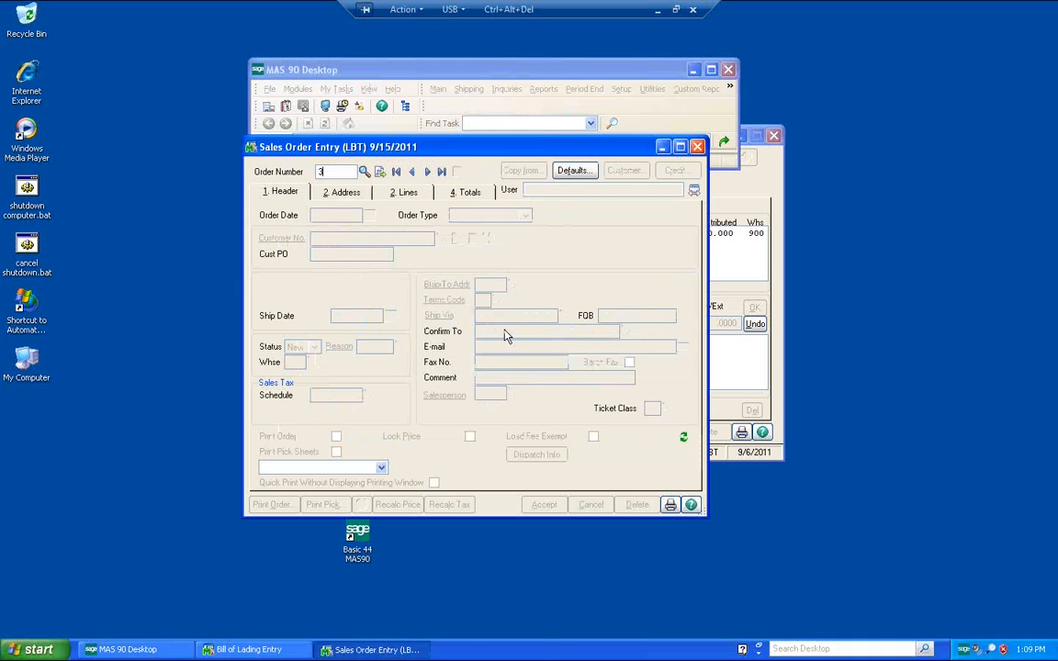
pyautogui.write('1')
pyautogui.press('Tab')
pyautogui.press('Return')
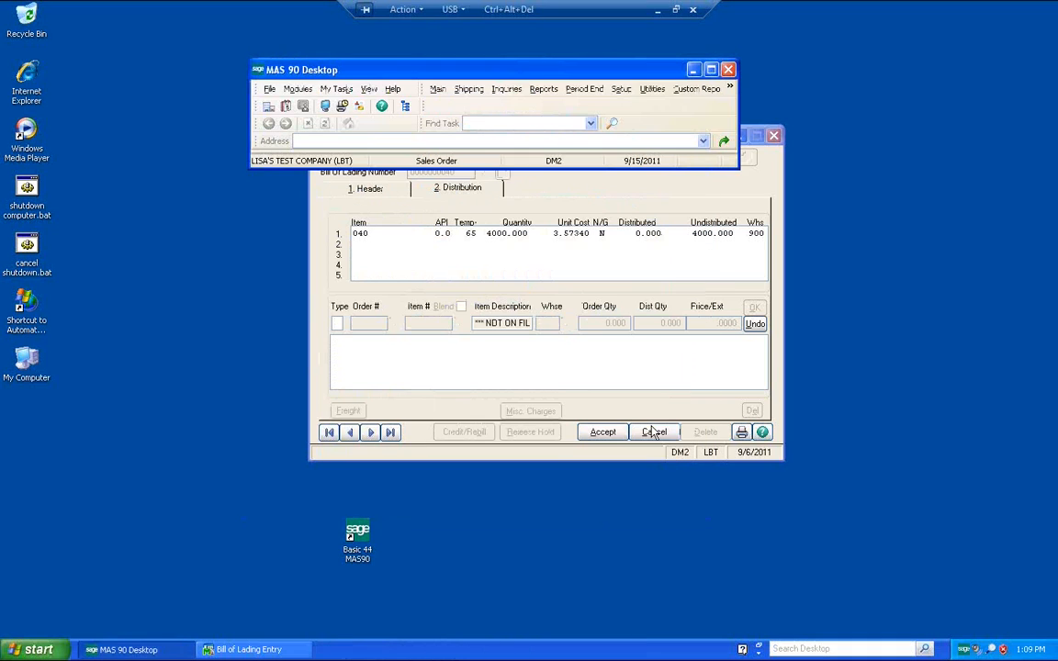
pyautogui.click(654, 432)
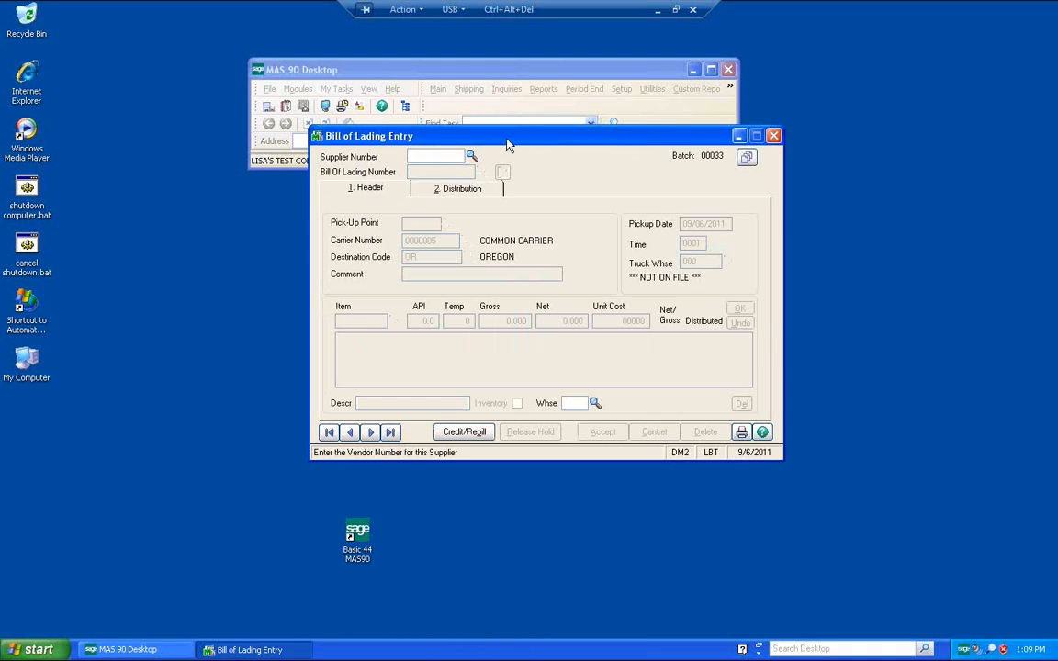
# Step: Open sales order 31, review its lines, set its order date to 9/6/2011, and accept the order
pyautogui.click(462, 74)
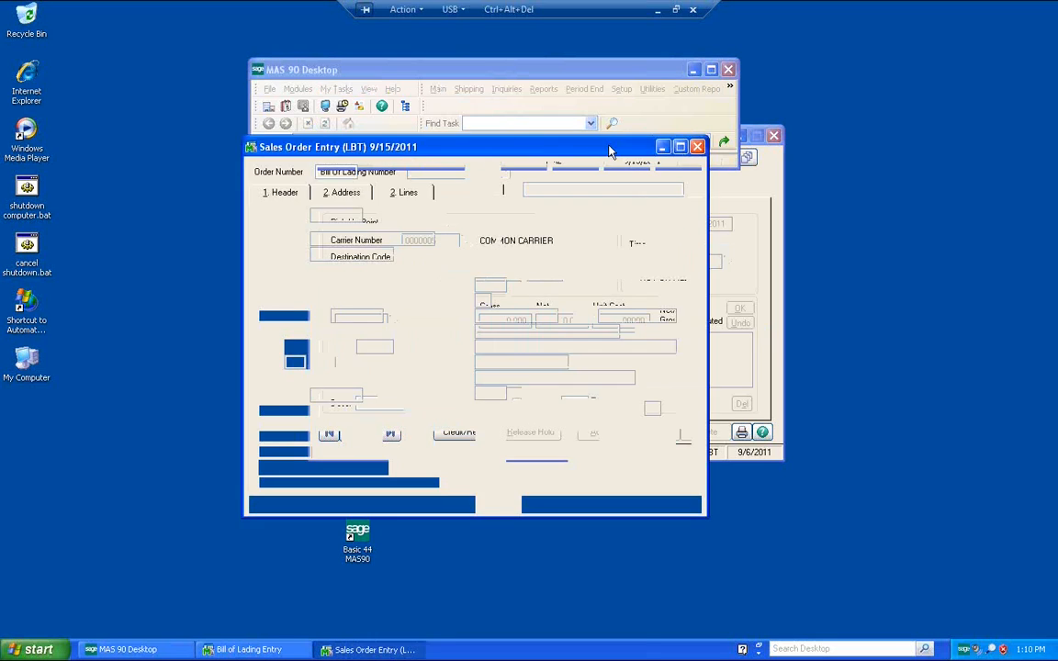
pyautogui.write('31')
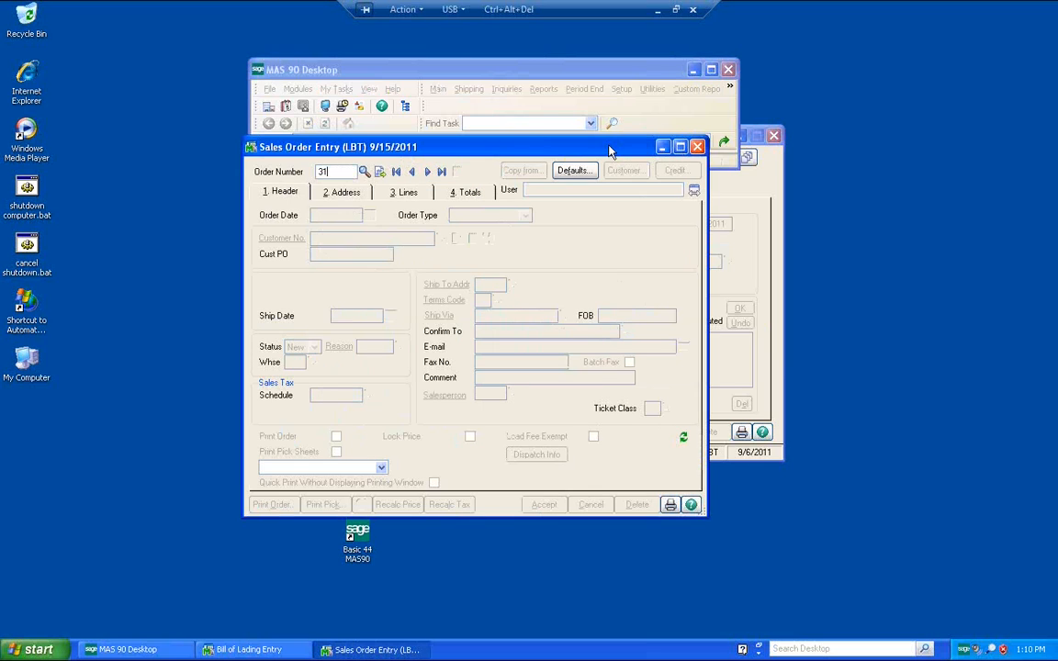
pyautogui.press('Tab')
pyautogui.click(424, 194)
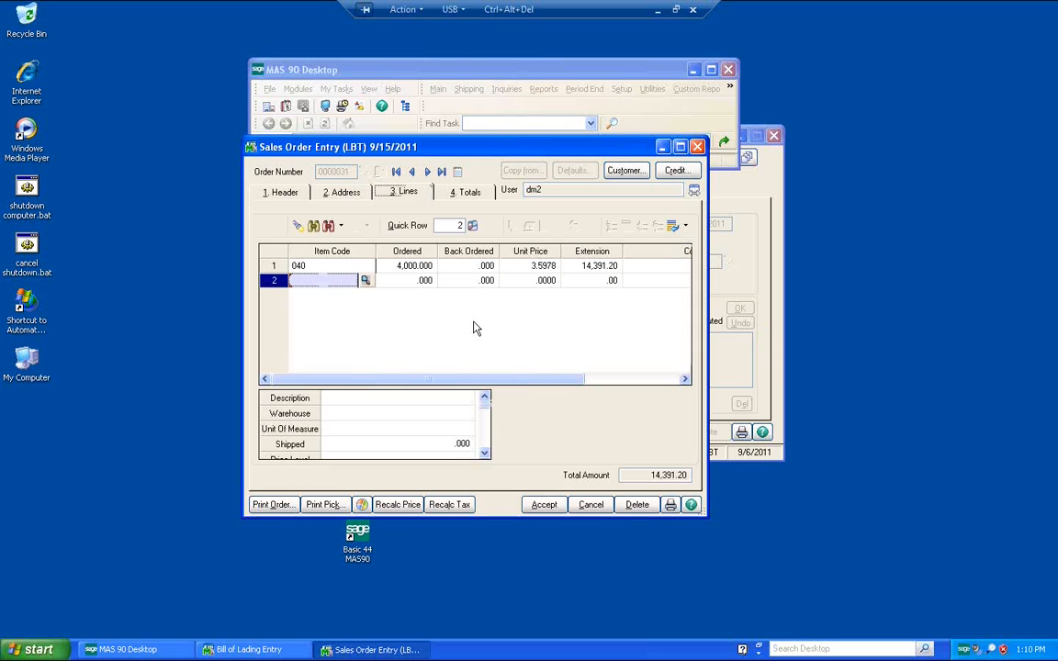
pyautogui.click(287, 193)
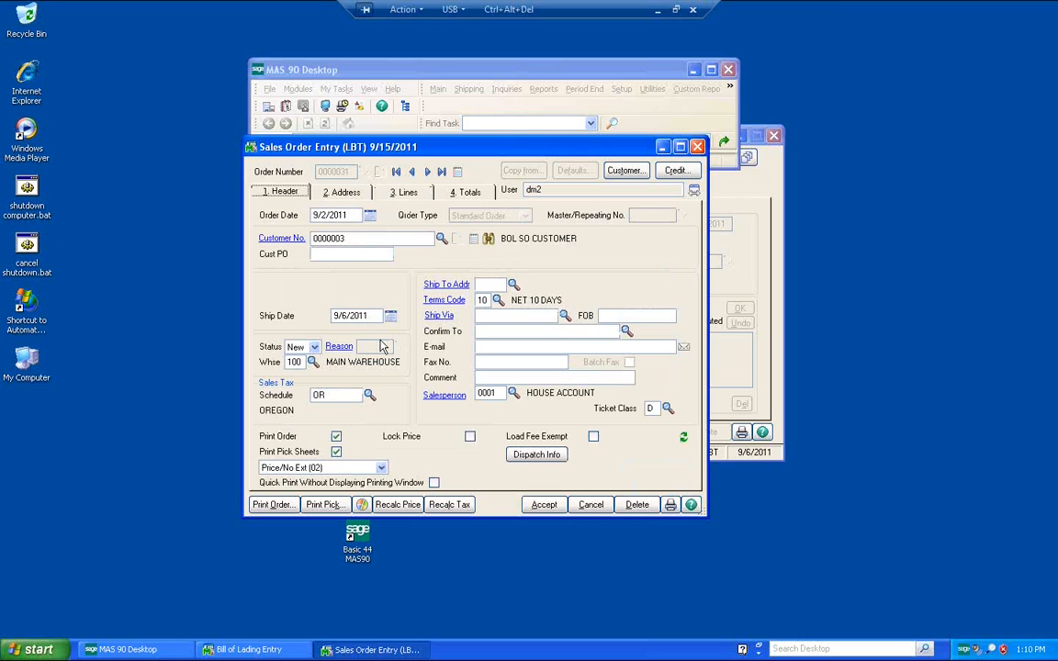
pyautogui.click(325, 215)
pyautogui.write('090611')
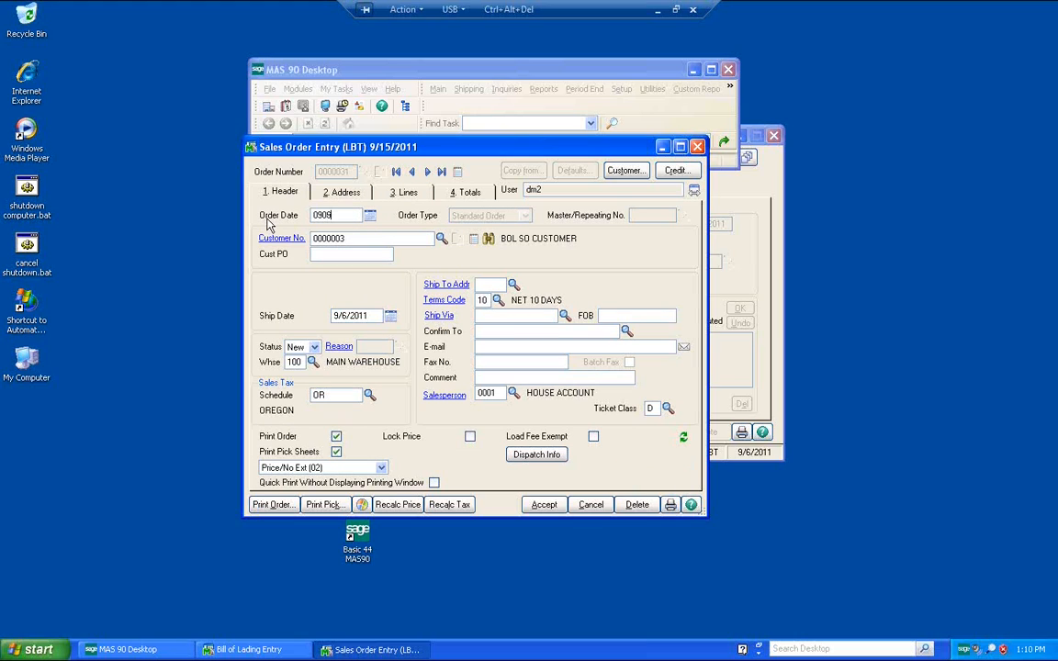
pyautogui.press('Tab')
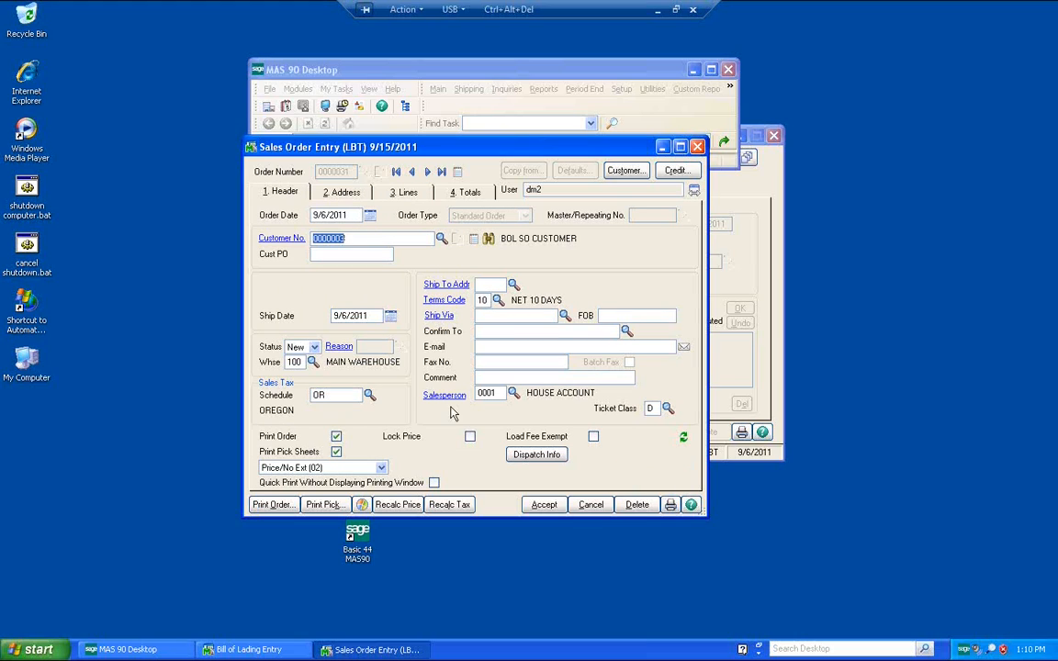
pyautogui.click(529, 500)
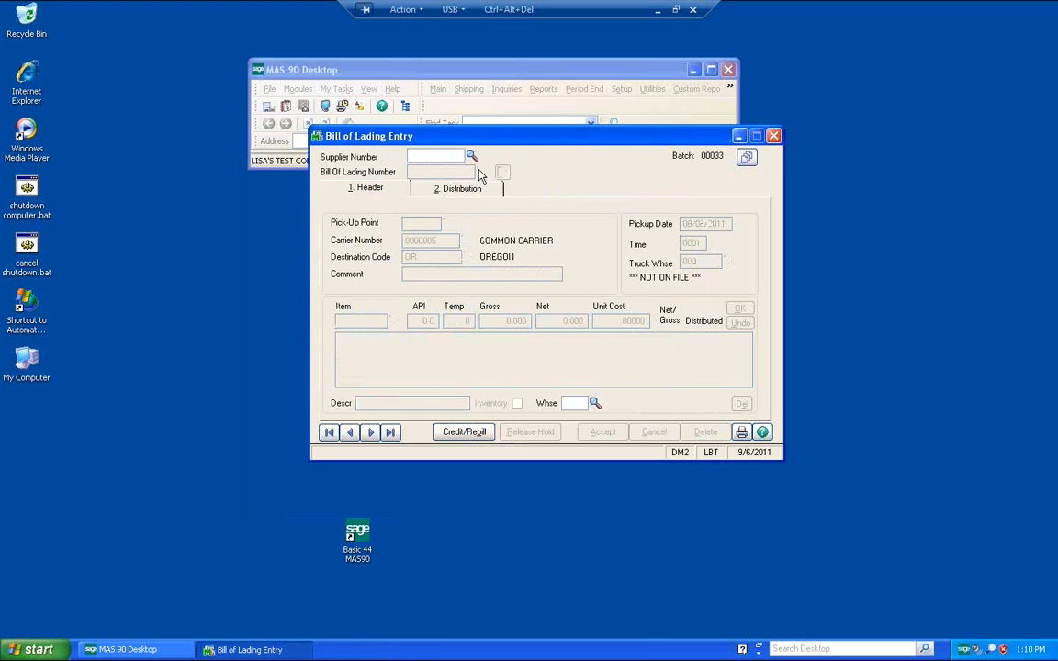
# Step: Start a new bill of lading for supplier 1 with the next number and pick-up point TEEU
pyautogui.click(439, 156)
pyautogui.write('1')
pyautogui.press('Tab')
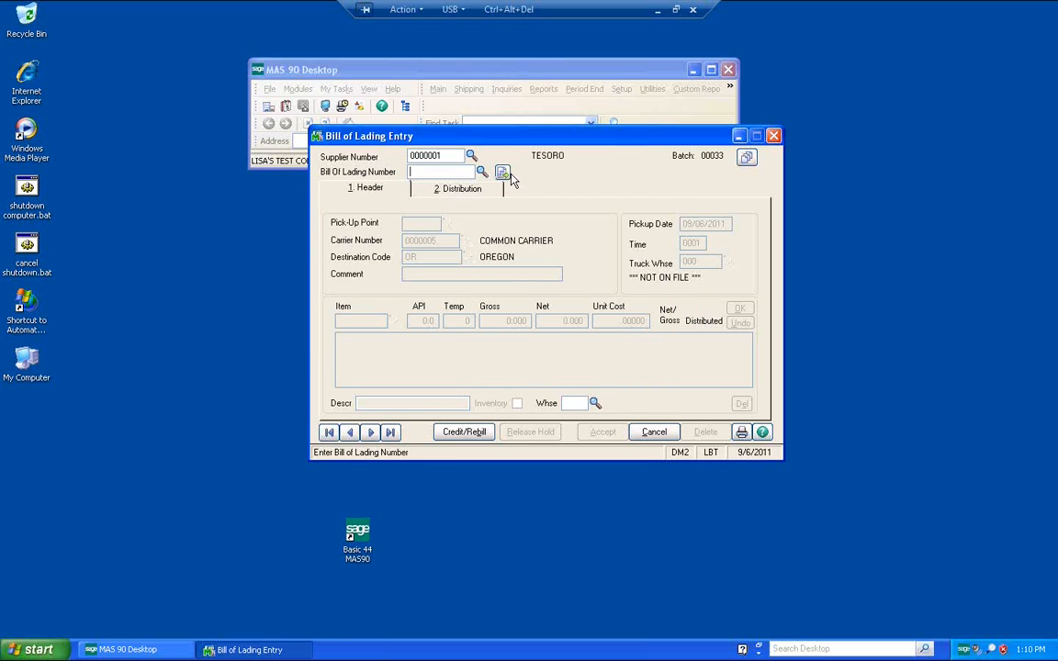
pyautogui.click(502, 173)
pyautogui.write('TEEU')
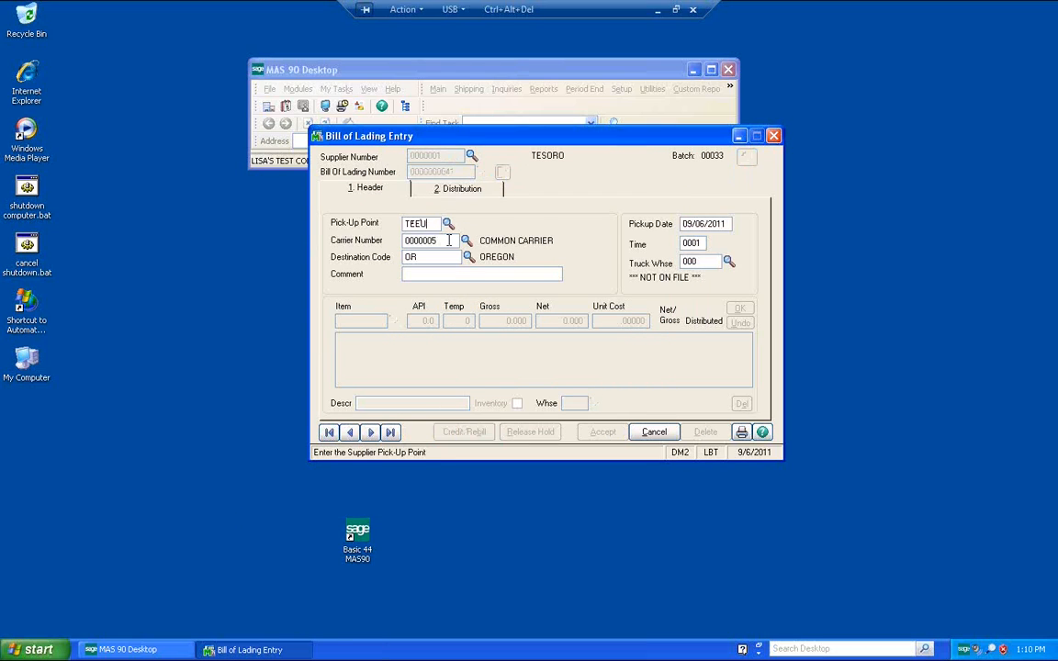
pyautogui.press('Tab')
pyautogui.press('Tab')
pyautogui.press('Tab')
pyautogui.press('Tab')
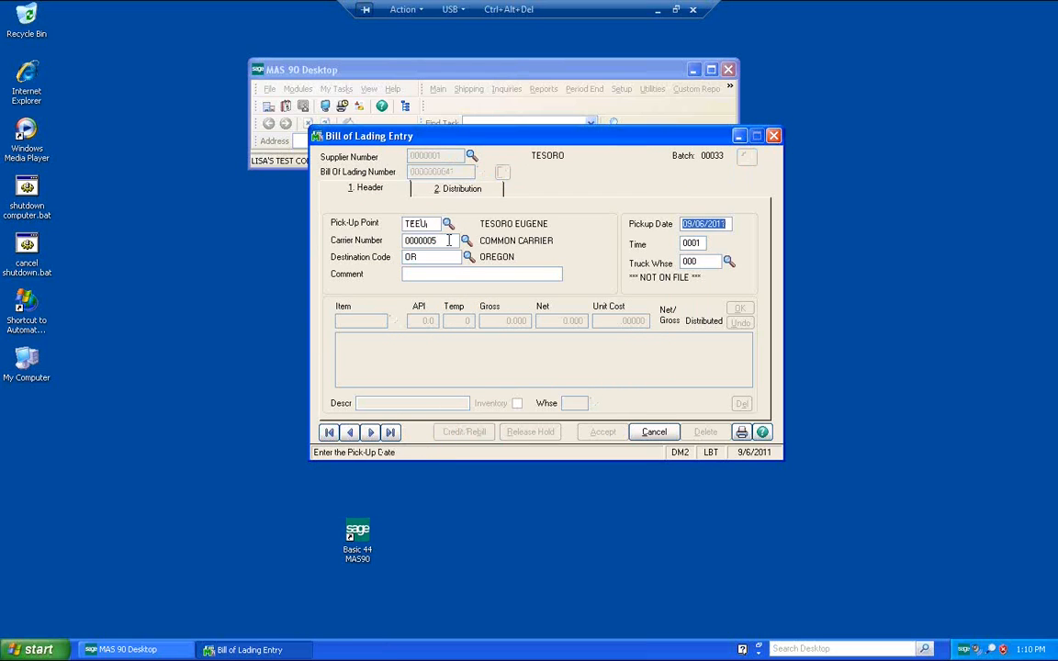
# Step: Set the bill of lading pickup time to 1352 and truck warehouse to 900
pyautogui.press('Tab')
pyautogui.write('1352')
pyautogui.press('Tab')
pyautogui.write('900')
pyautogui.press('Tab')
# Step: Add a line for item 040 with temperature 65 and gross quantity 4000.000 and confirm it
pyautogui.write('040')
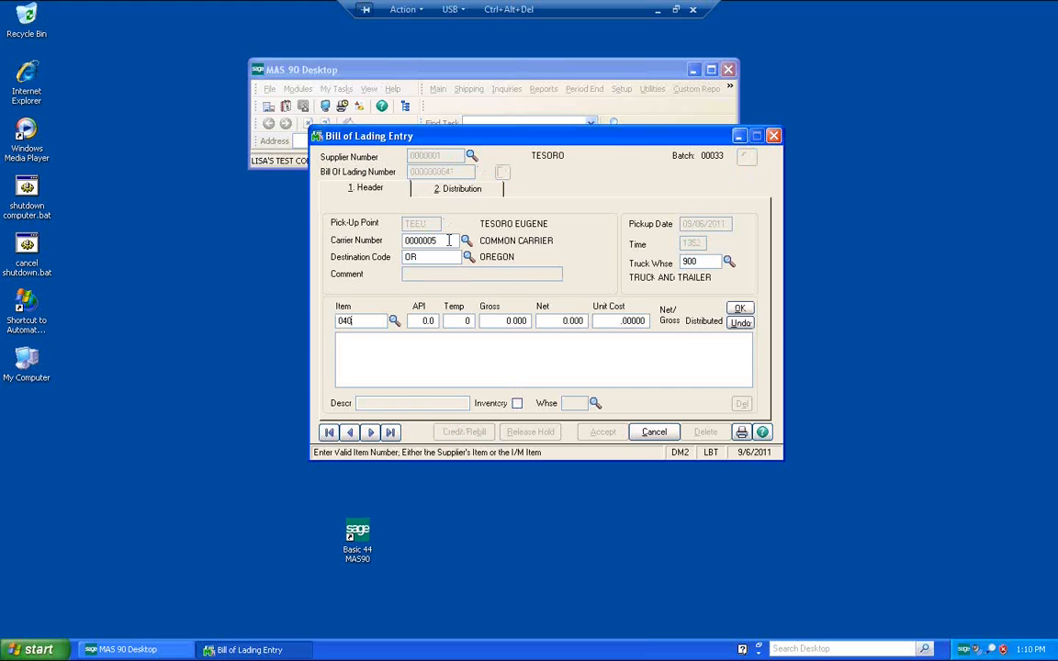
pyautogui.press('Tab')
pyautogui.press('Tab')
pyautogui.write('65')
pyautogui.press('Tab')
pyautogui.write('4000.000')
pyautogui.press('Tab')
pyautogui.press('Return')
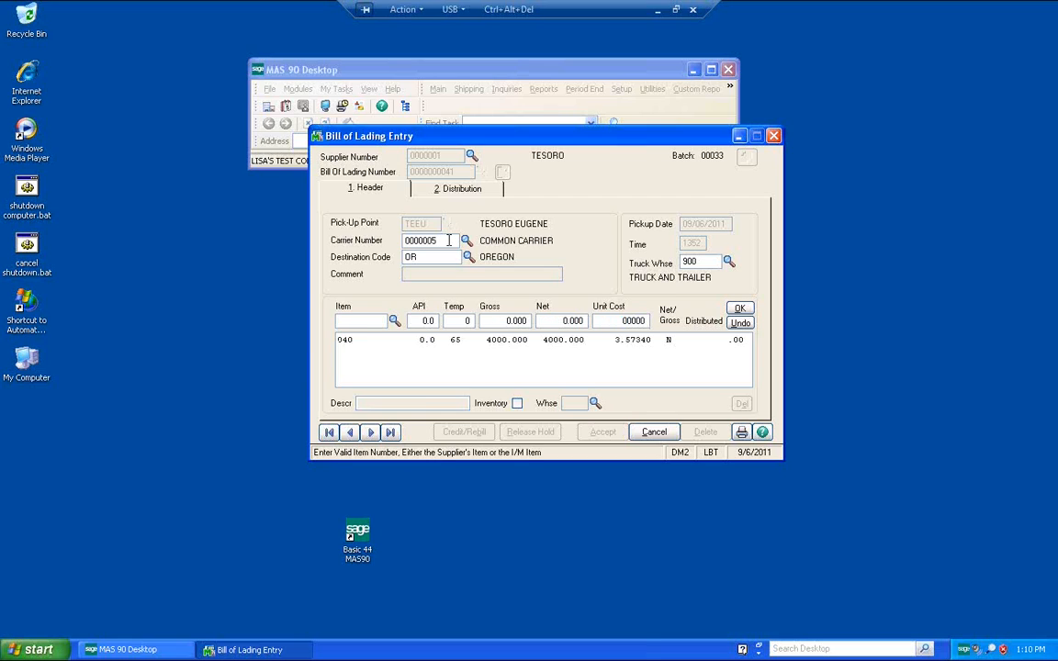
# Step: Distribute the line to sales order 31 for item 040, confirm the distribution, and accept the bill of lading
pyautogui.click(417, 187)
pyautogui.write('31')
pyautogui.press('Tab')
pyautogui.write('040')
pyautogui.press('Tab')
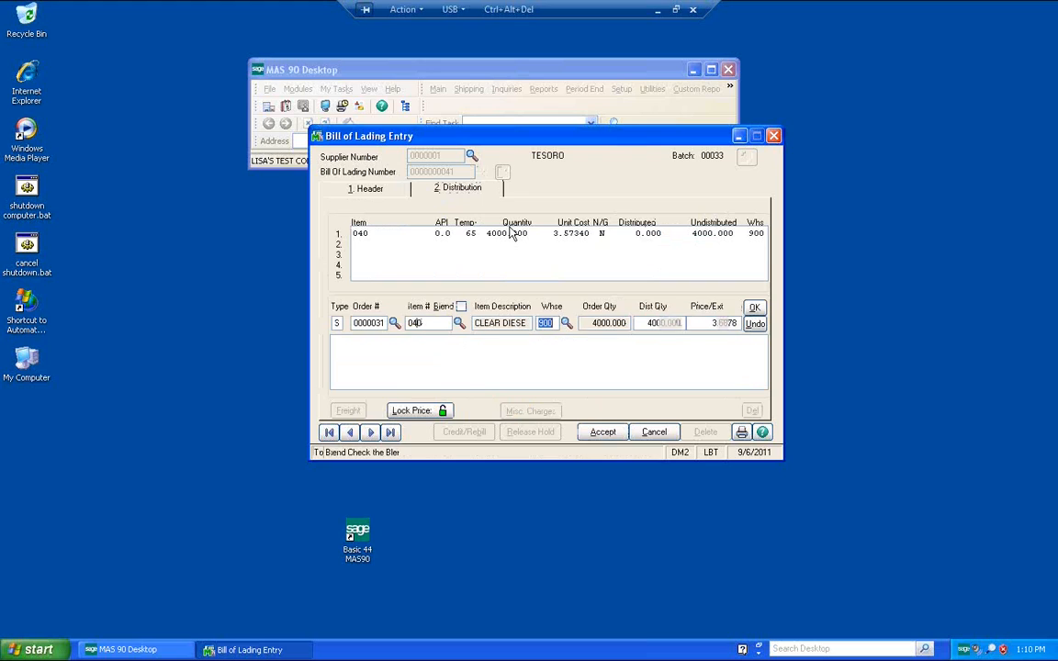
pyautogui.press('Tab')
pyautogui.press('Tab')
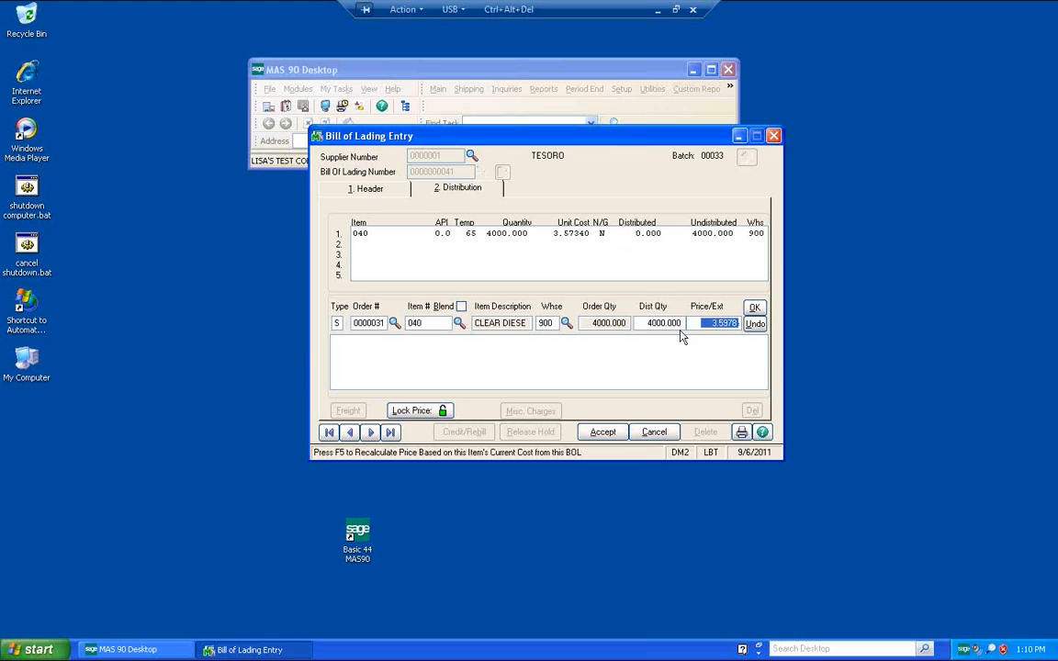
pyautogui.click(754, 308)
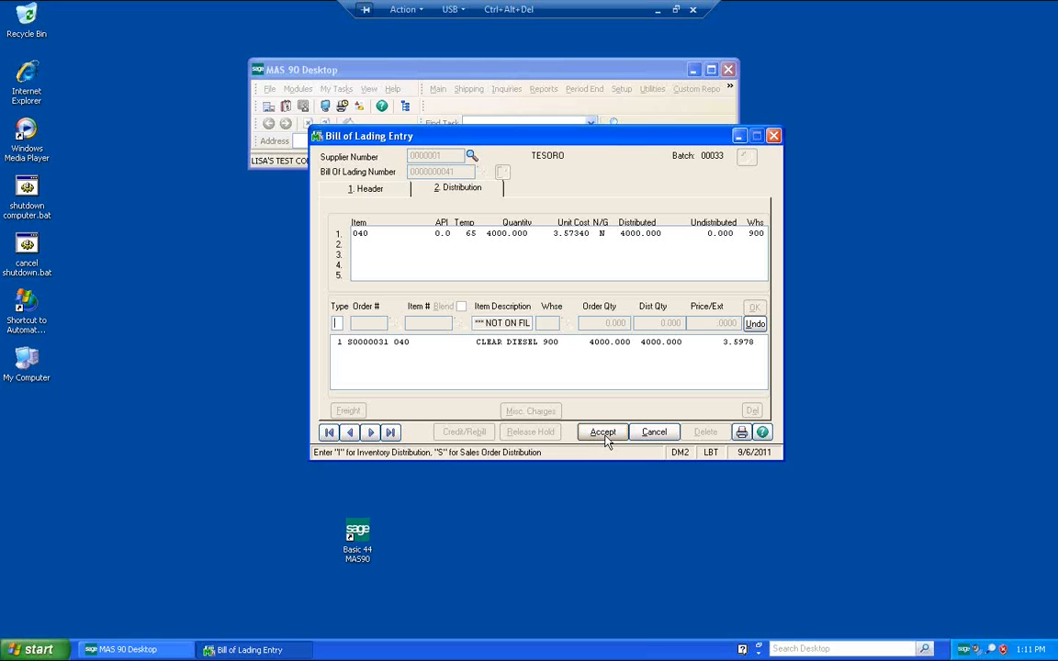
pyautogui.click(604, 435)
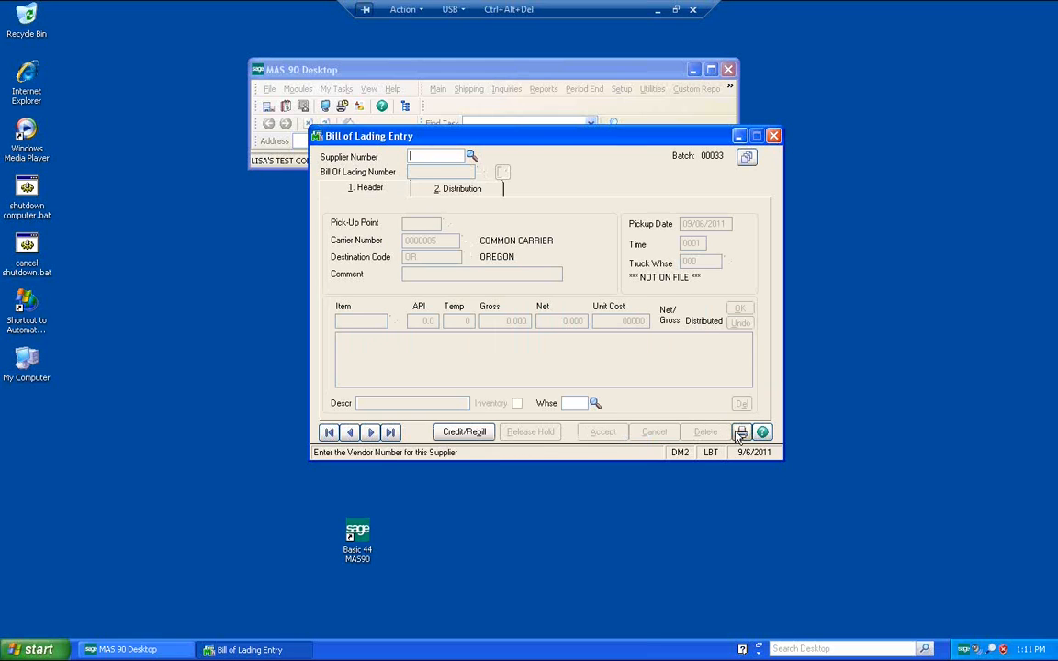
# Step: Print the batch's bill of lading journal with its reprice audit report, then decline updating the prices
pyautogui.click(742, 432)
pyautogui.click(596, 379)
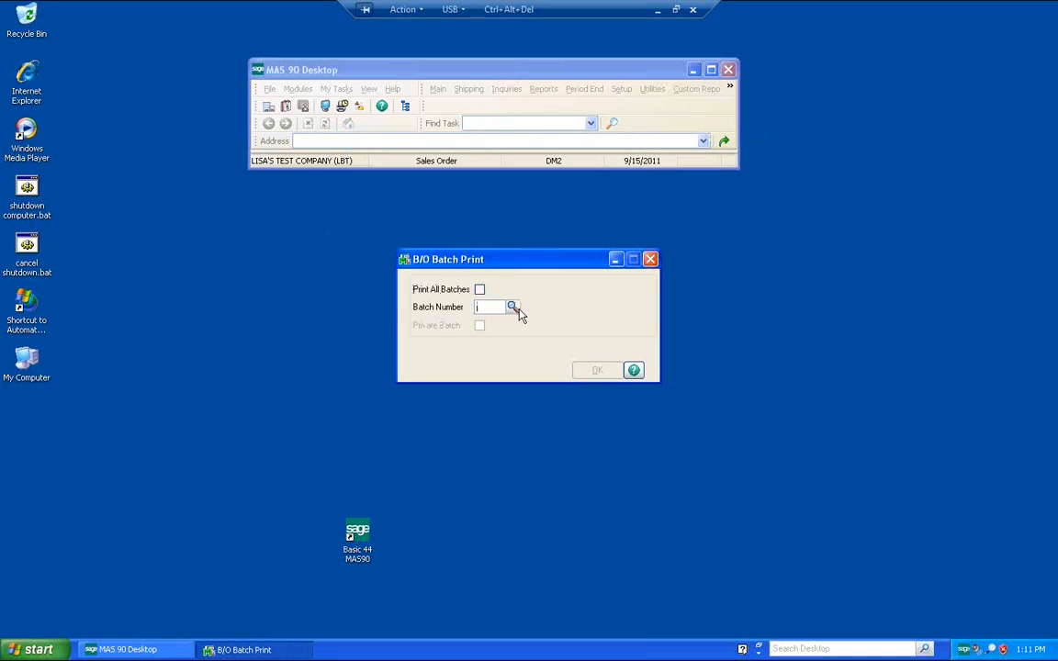
pyautogui.click(518, 311)
pyautogui.click(597, 436)
pyautogui.click(597, 371)
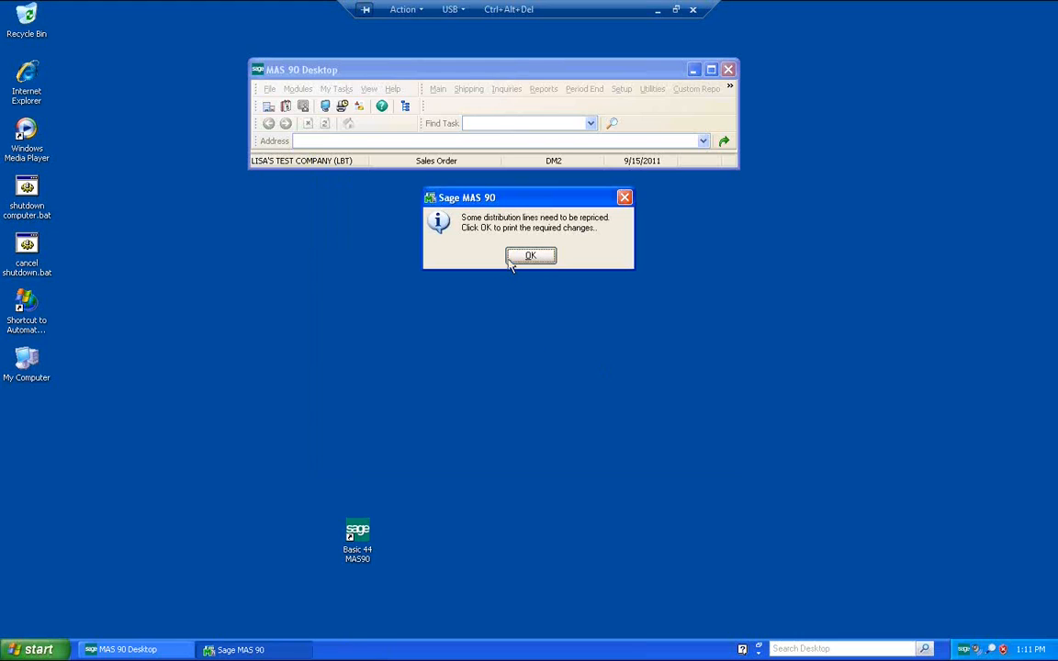
pyautogui.click(537, 260)
pyautogui.click(536, 258)
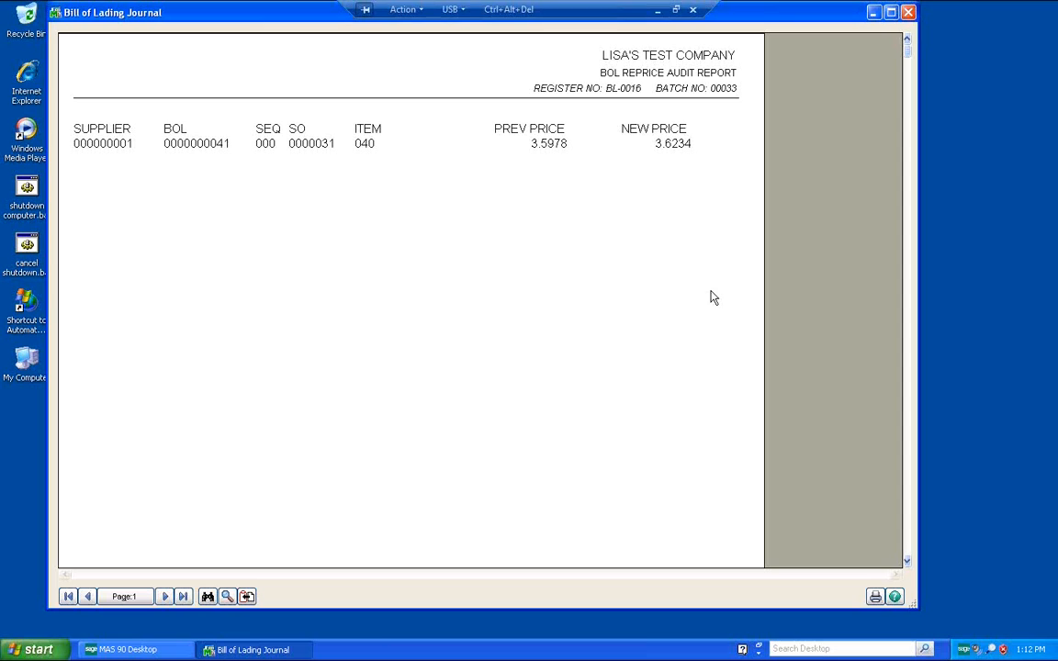
pyautogui.click(909, 12)
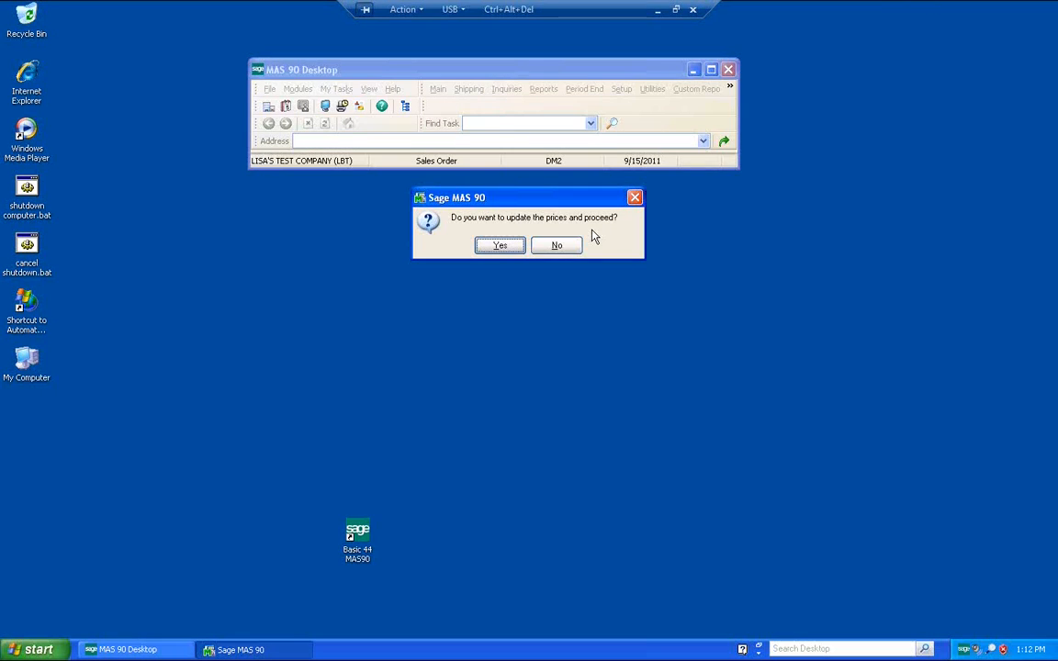
pyautogui.click(556, 246)
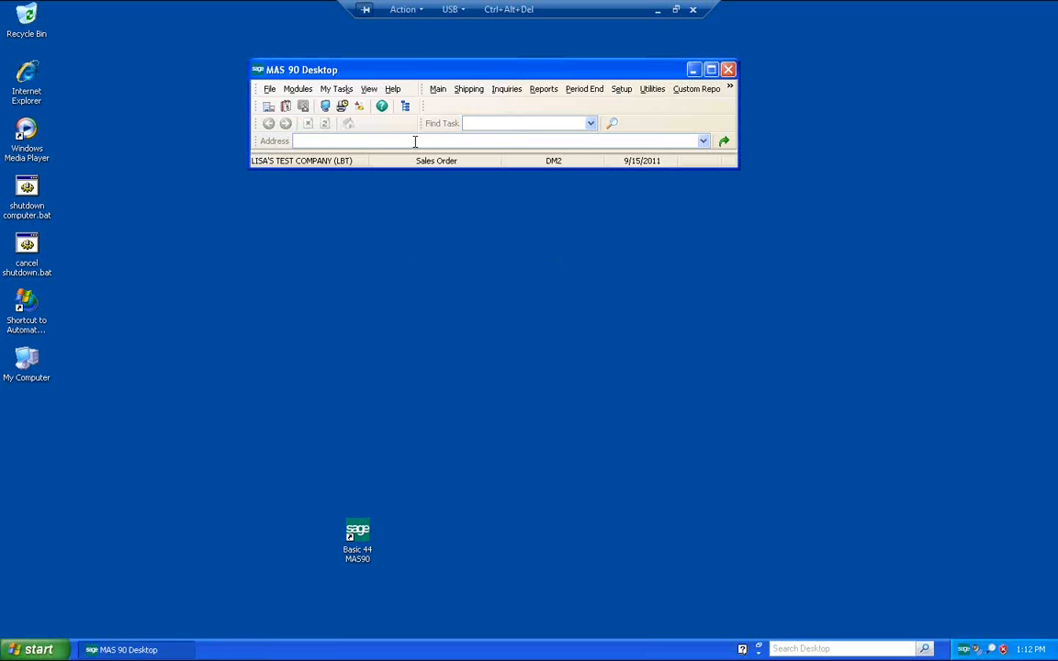
# Step: Switch the desktop to the Bill of Lading module
pyautogui.click(438, 89)
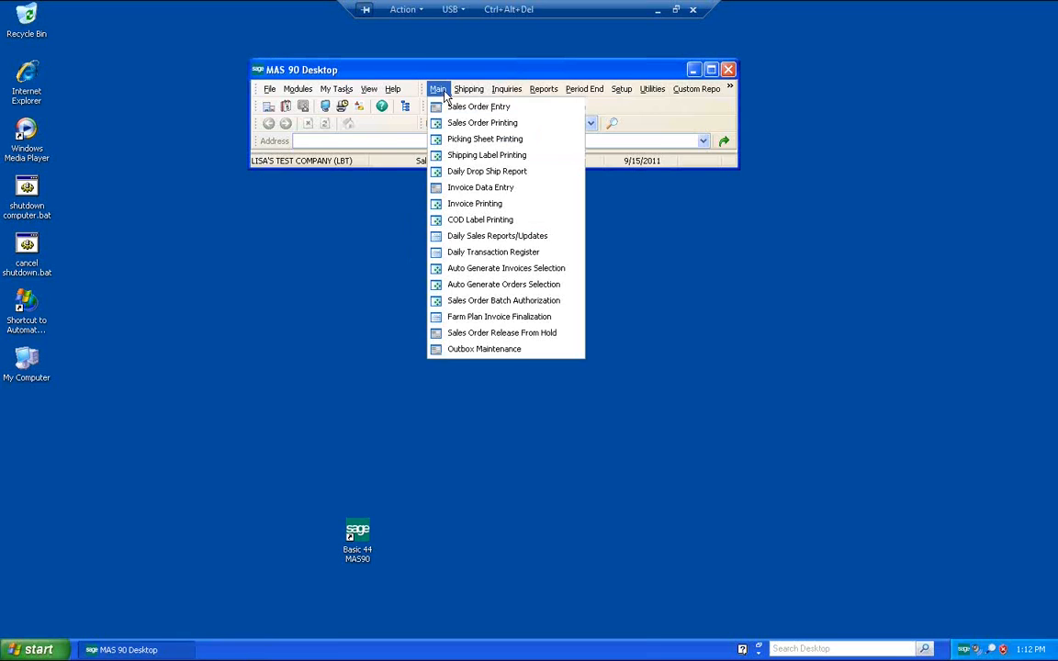
pyautogui.click(656, 117)
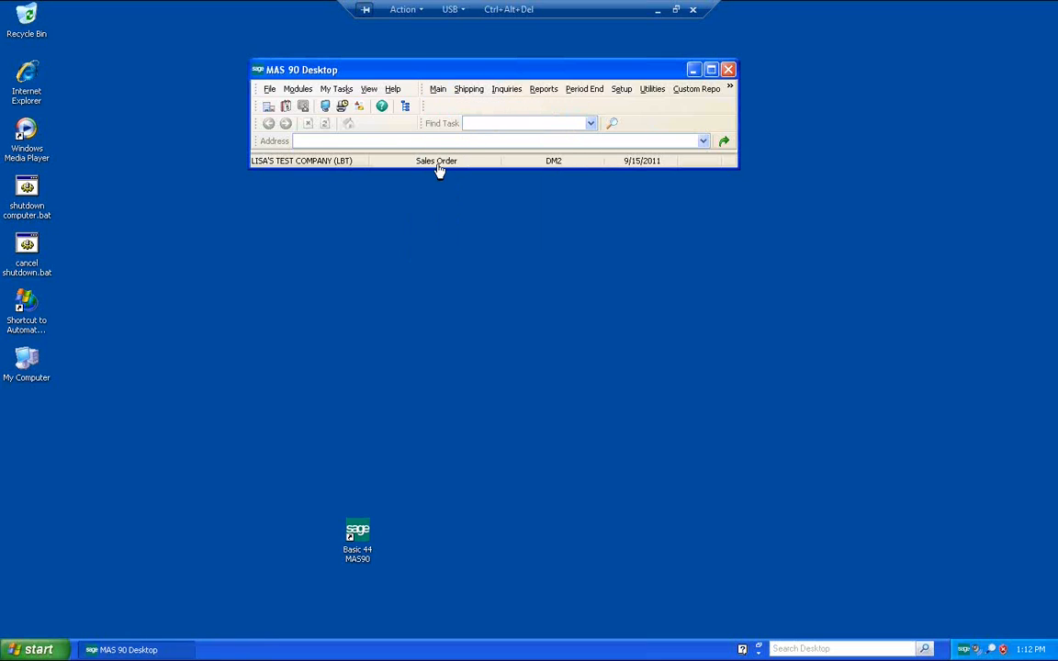
pyautogui.click(439, 162)
pyautogui.press('b')
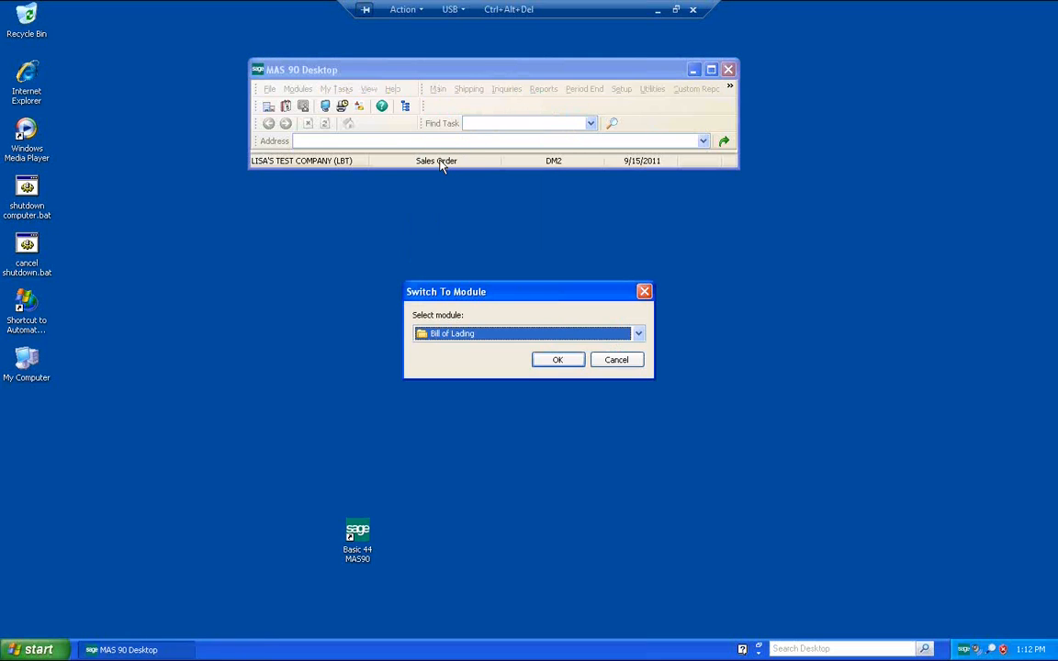
pyautogui.press('Return')
# Step: Open Bill of Lading Entry and choose batch 00033 for modifying
pyautogui.click(430, 94)
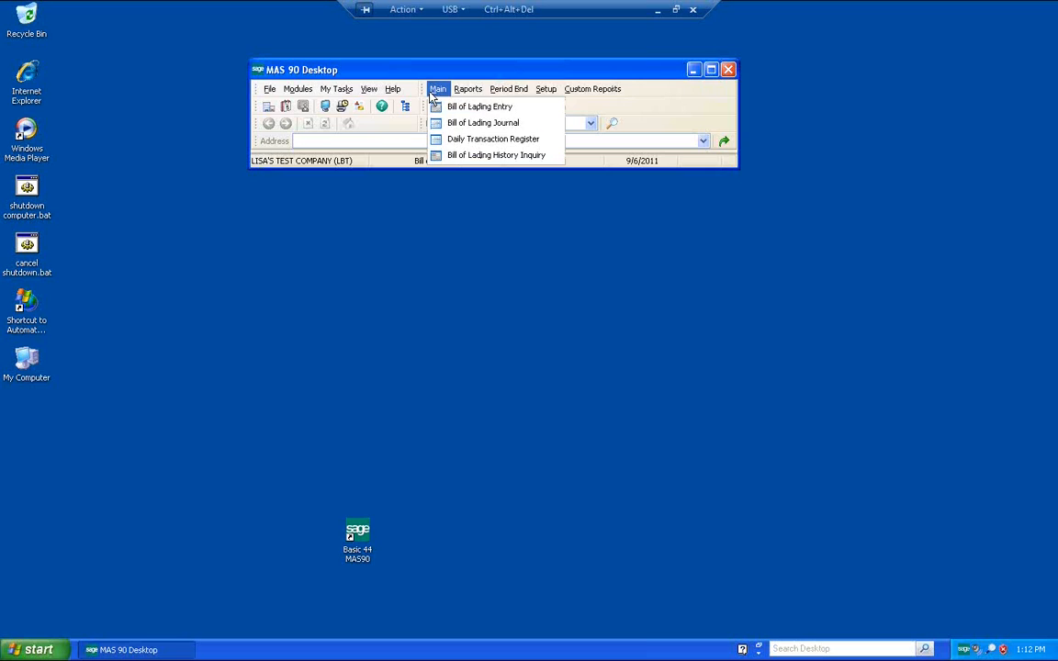
pyautogui.click(450, 109)
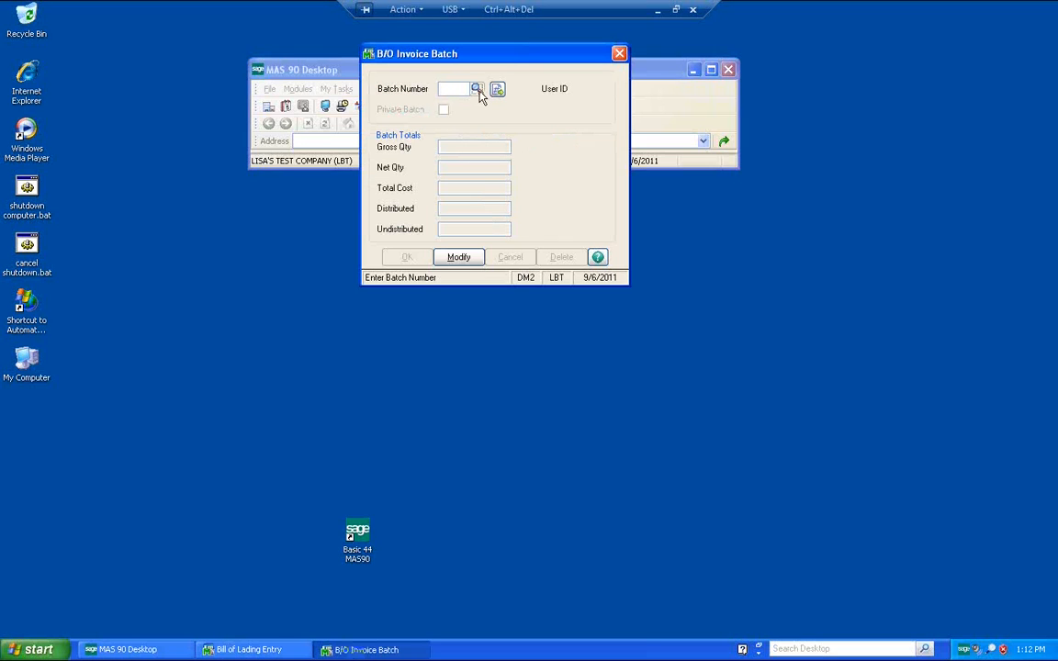
pyautogui.click(479, 91)
pyautogui.click(601, 436)
pyautogui.click(425, 260)
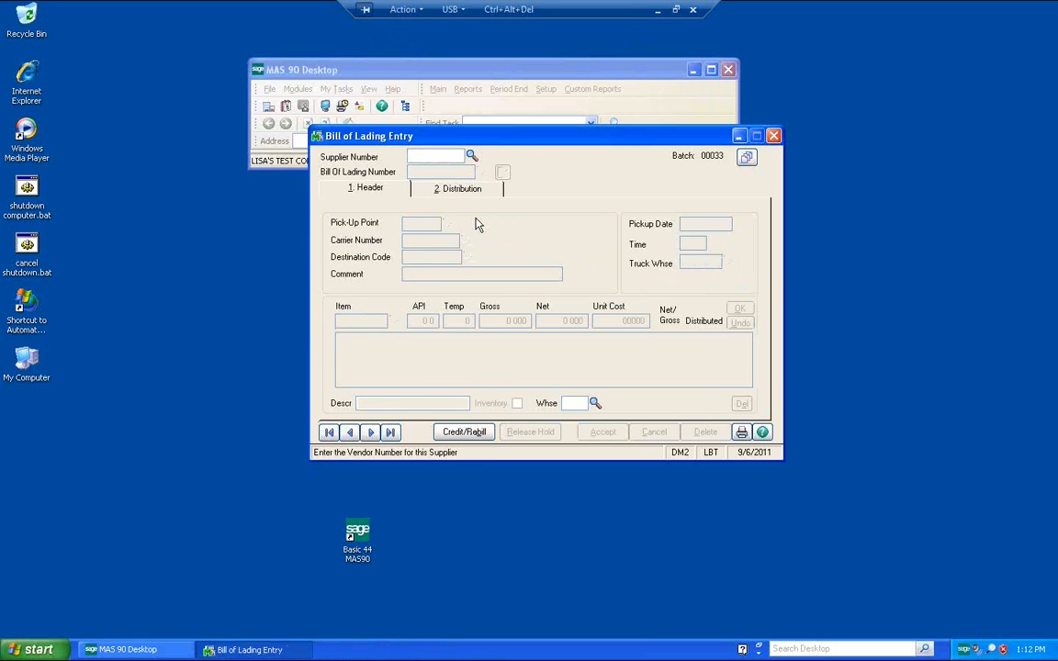
# Step: Move to the next bill of lading, lock the price on its sales order 31 distribution, and accept it
pyautogui.click(371, 434)
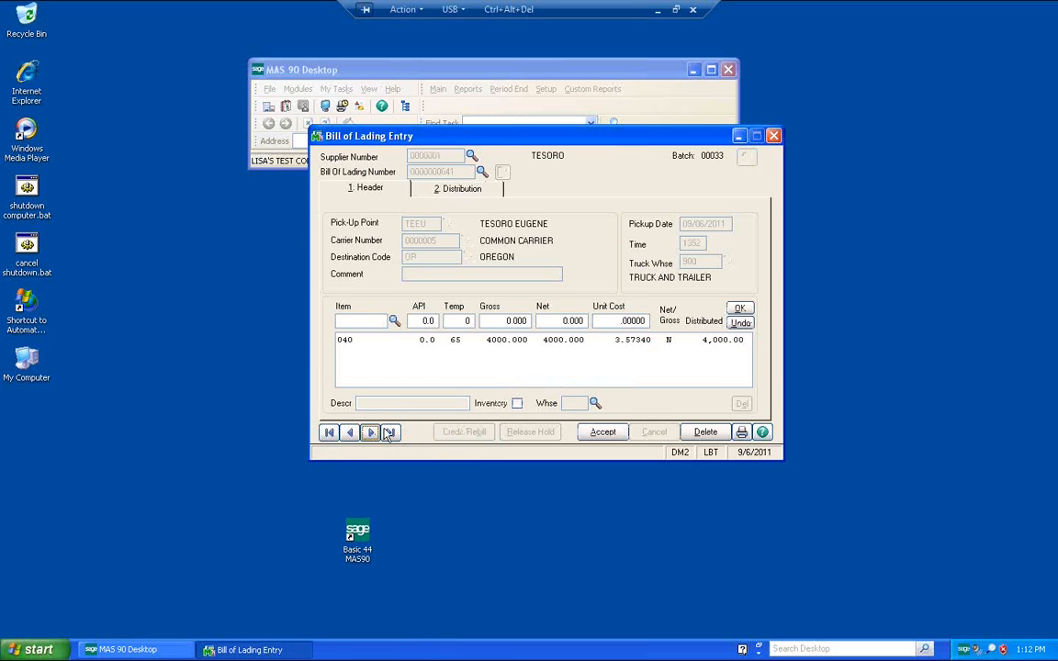
pyautogui.click(460, 189)
pyautogui.click(667, 347)
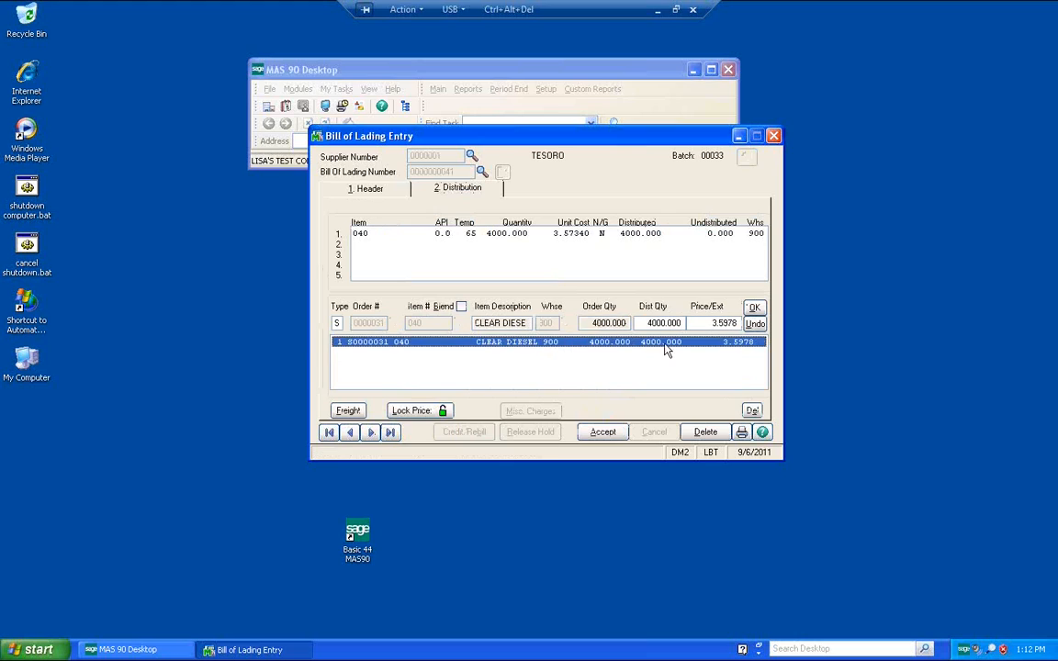
pyautogui.click(443, 411)
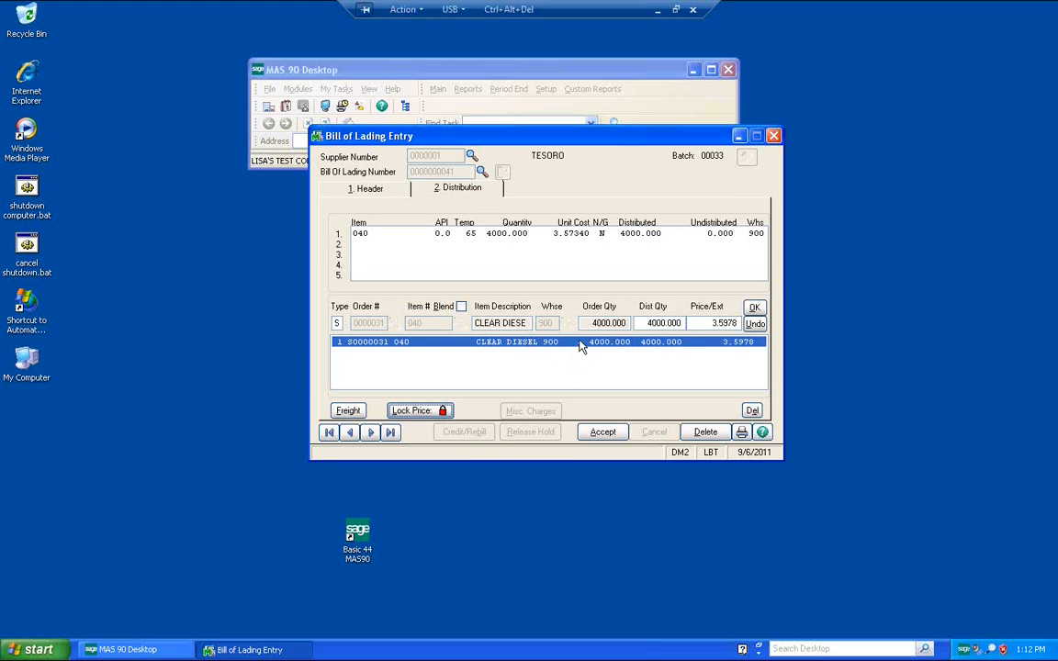
pyautogui.click(753, 308)
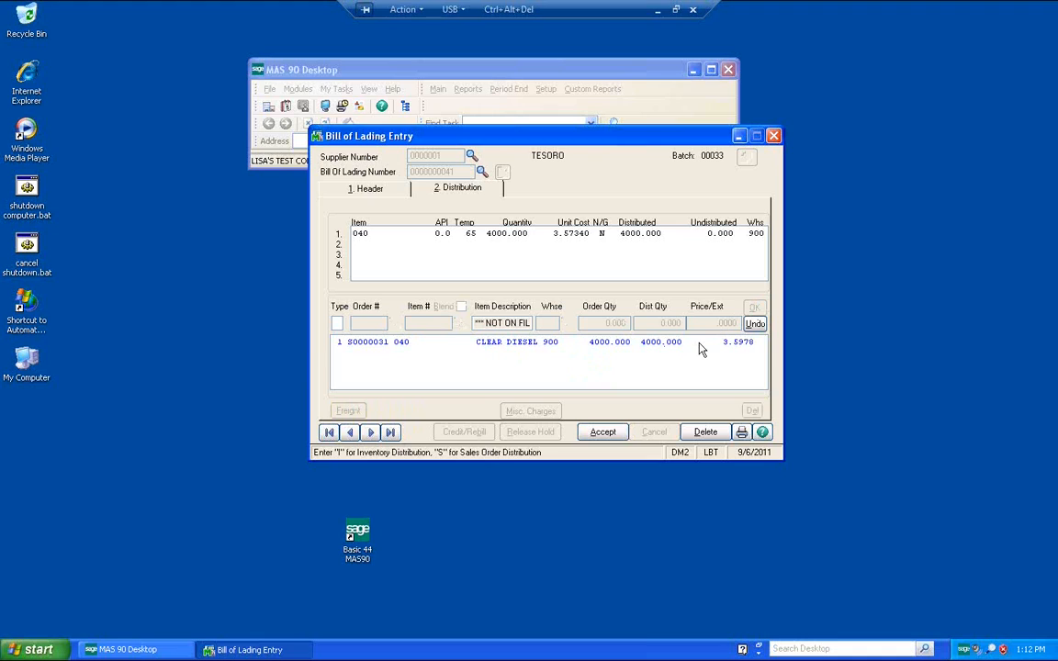
pyautogui.click(602, 432)
# Step: Preview the bill of lading journal for batch 00033
pyautogui.click(742, 432)
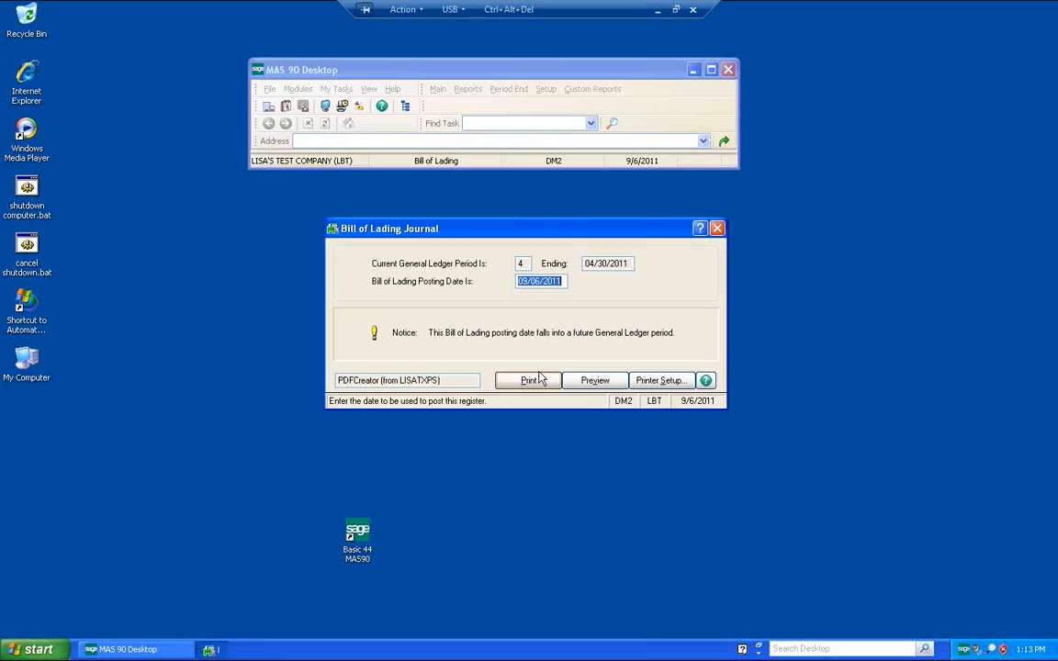
pyautogui.click(588, 384)
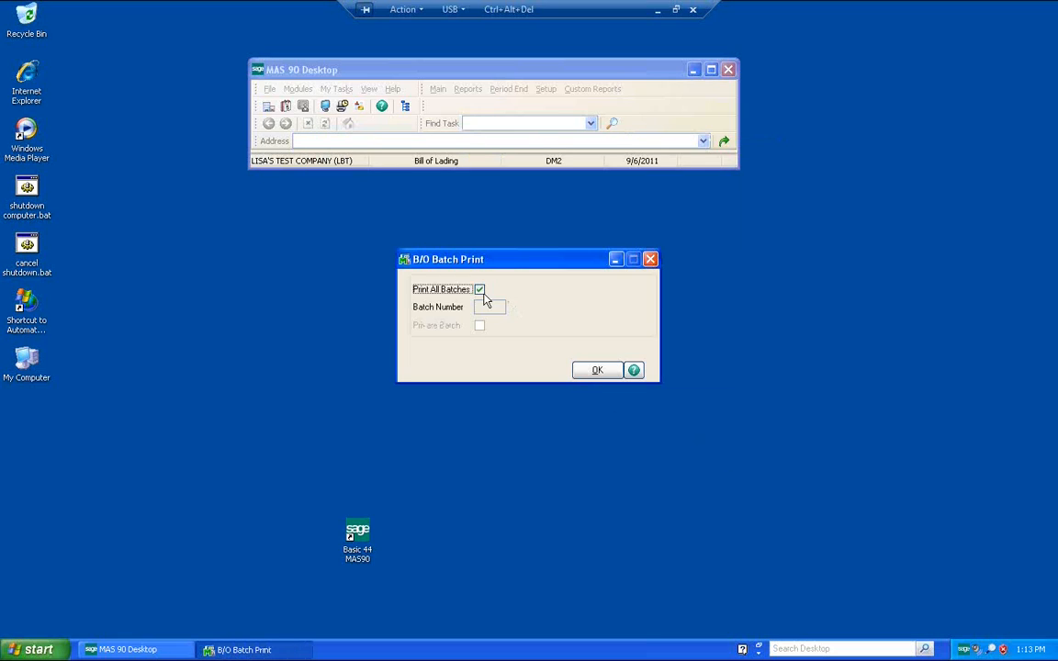
pyautogui.click(512, 308)
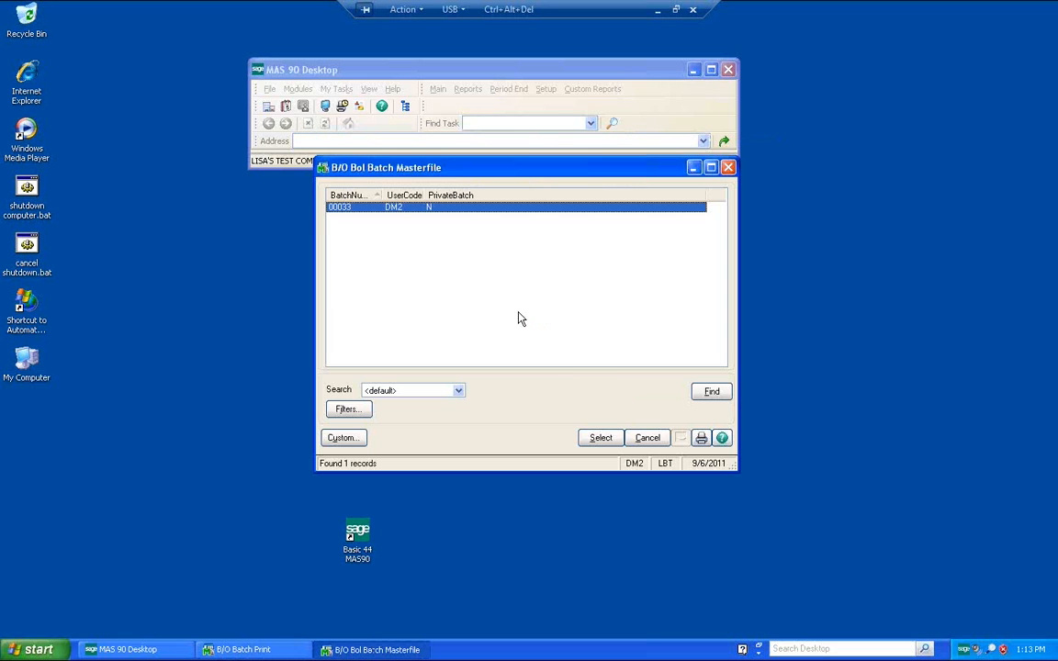
pyautogui.click(598, 438)
pyautogui.click(592, 371)
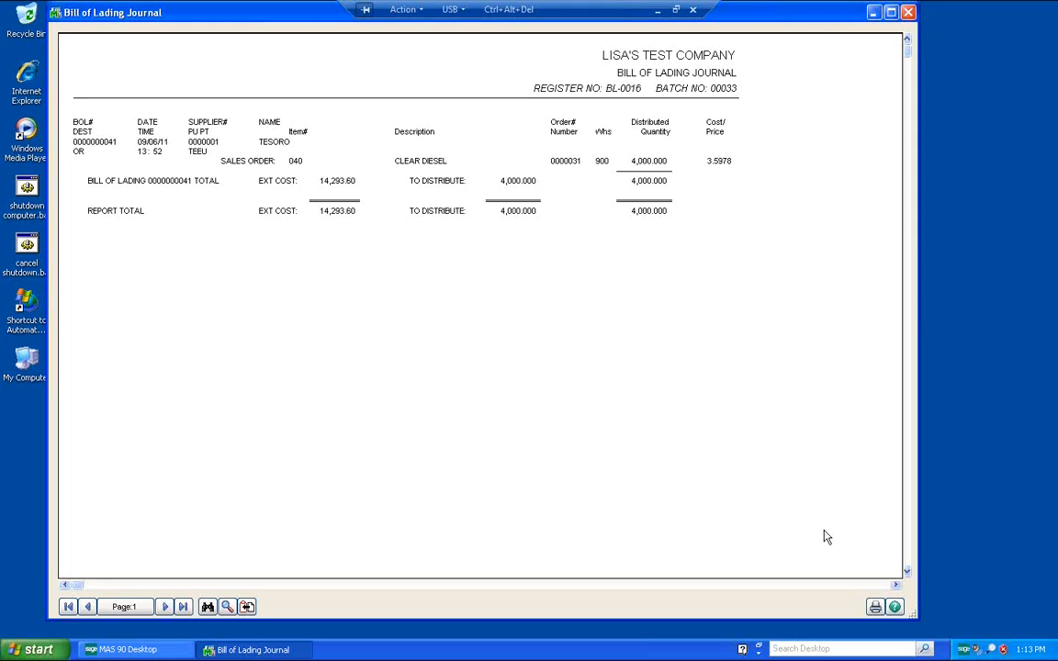
# Step: Print the bill of lading journal and freight register, then close the preview
pyautogui.click(874, 608)
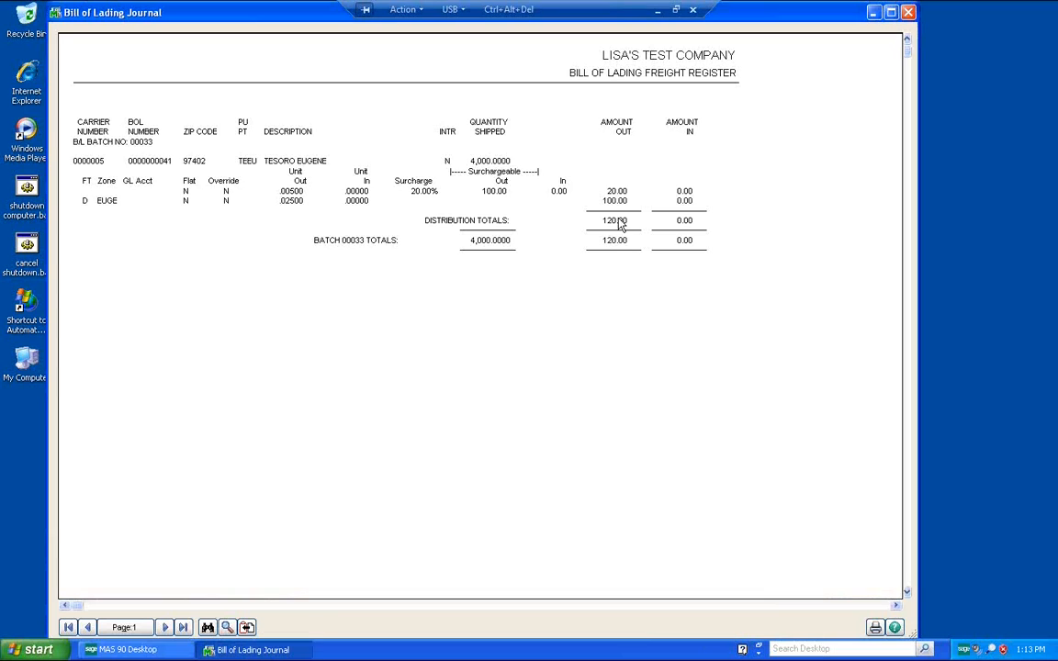
pyautogui.click(875, 628)
pyautogui.click(328, 307)
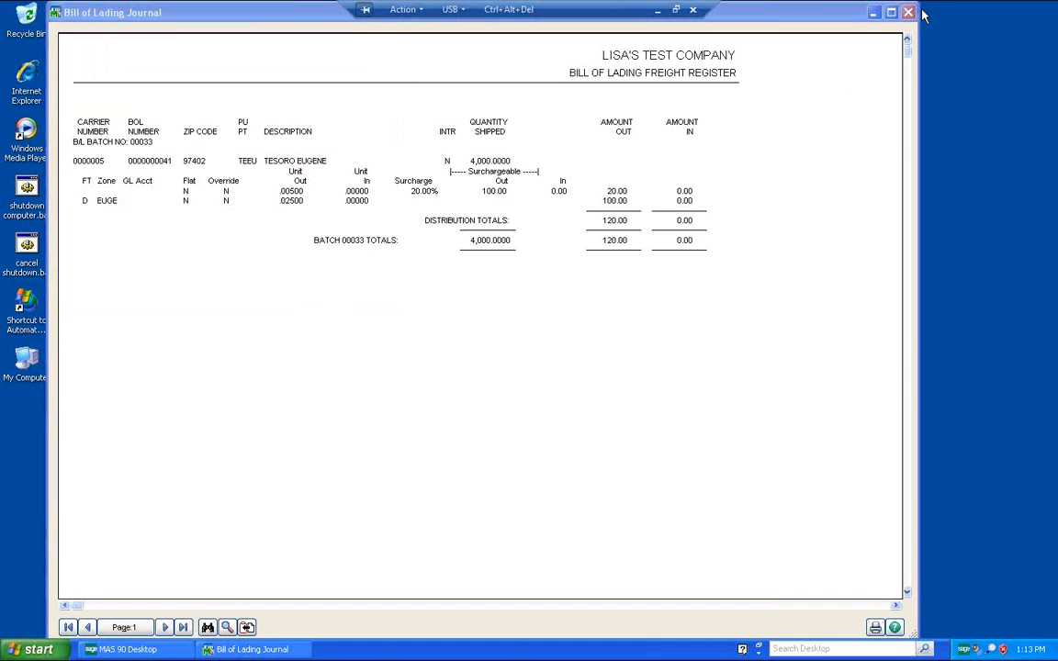
pyautogui.click(908, 12)
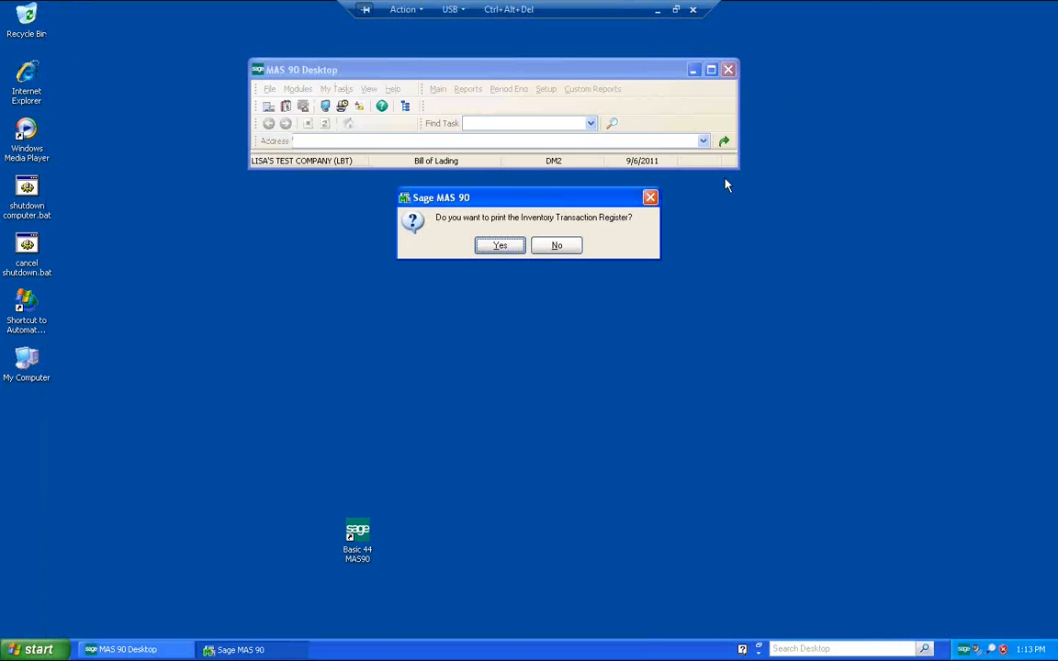
# Step: Preview the Inventory Transaction Register, page through both pages, and print it
pyautogui.click(497, 248)
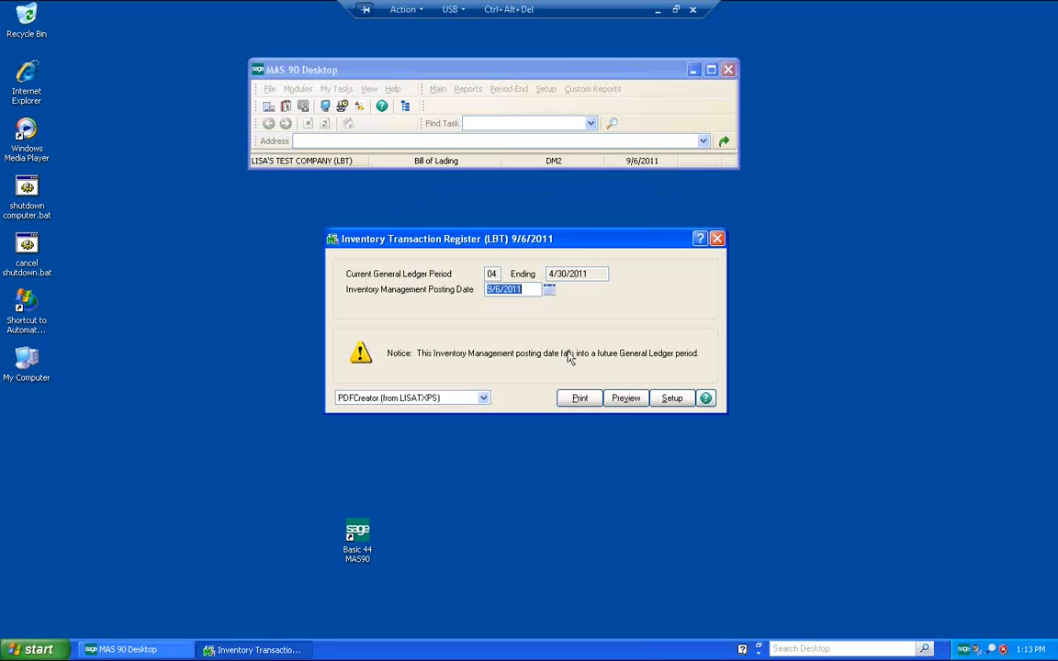
pyautogui.click(627, 404)
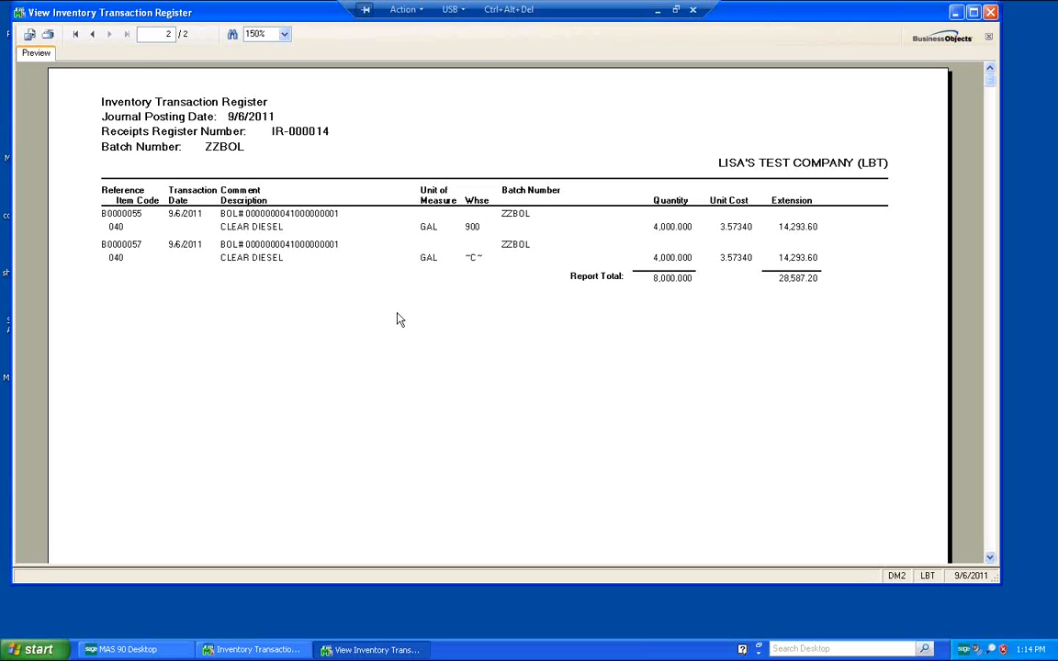
pyautogui.click(91, 37)
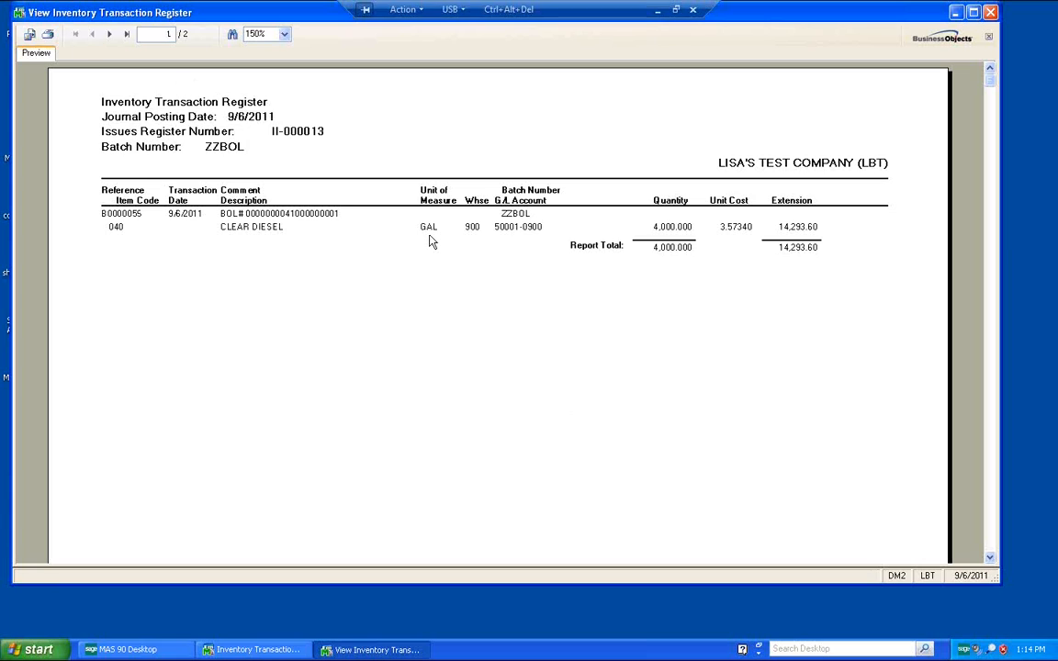
pyautogui.click(109, 34)
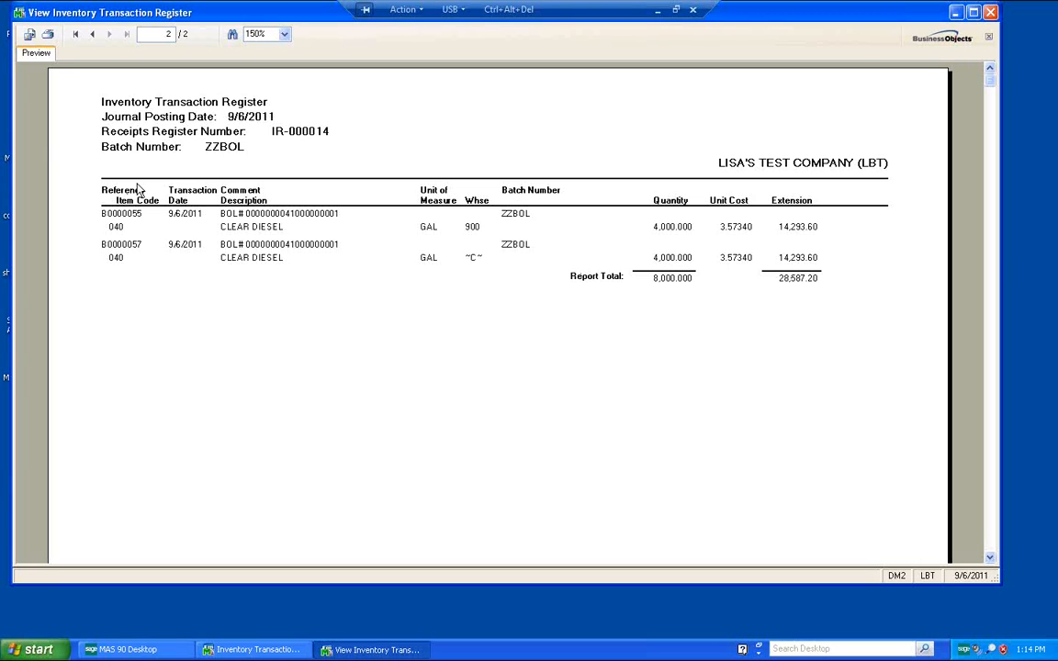
pyautogui.click(49, 35)
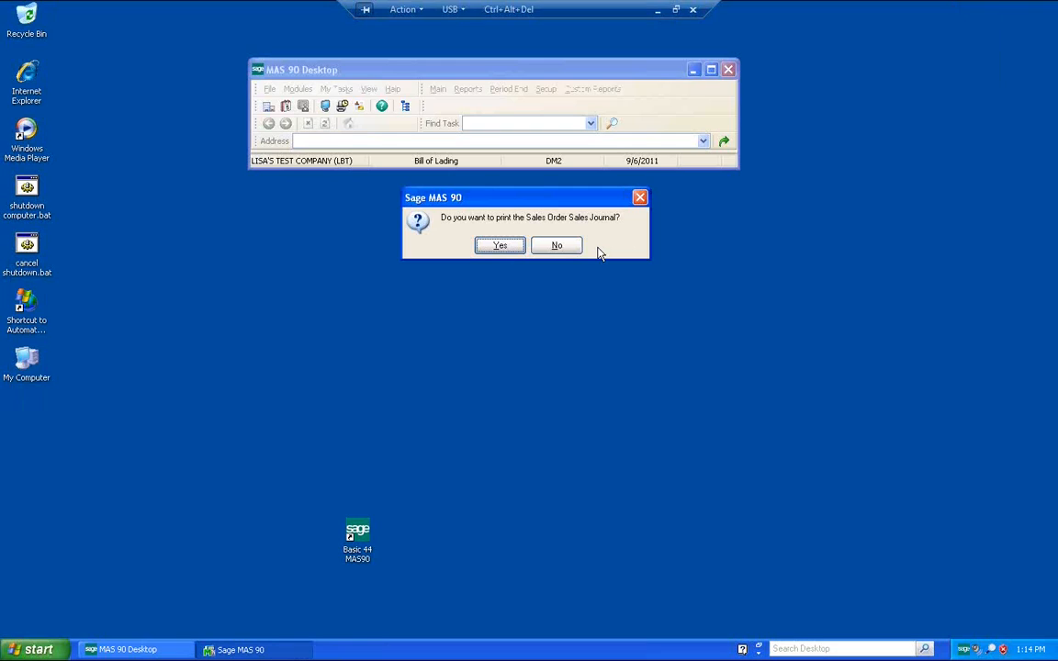
# Step: Preview and print the Daily Sales Order Sales Journal, then close it
pyautogui.click(497, 246)
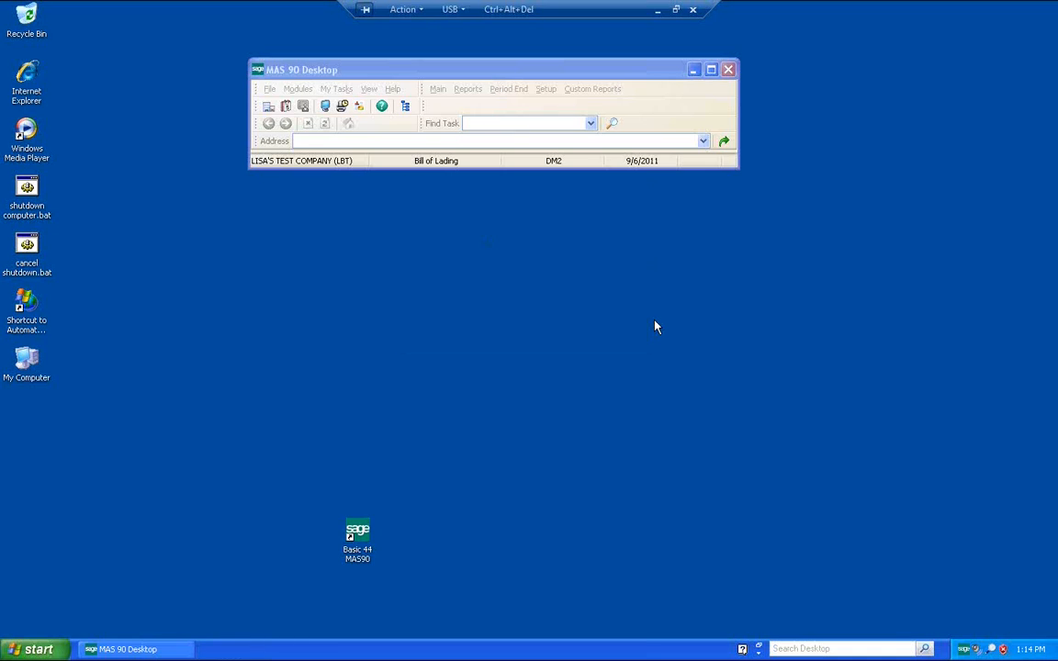
pyautogui.click(628, 399)
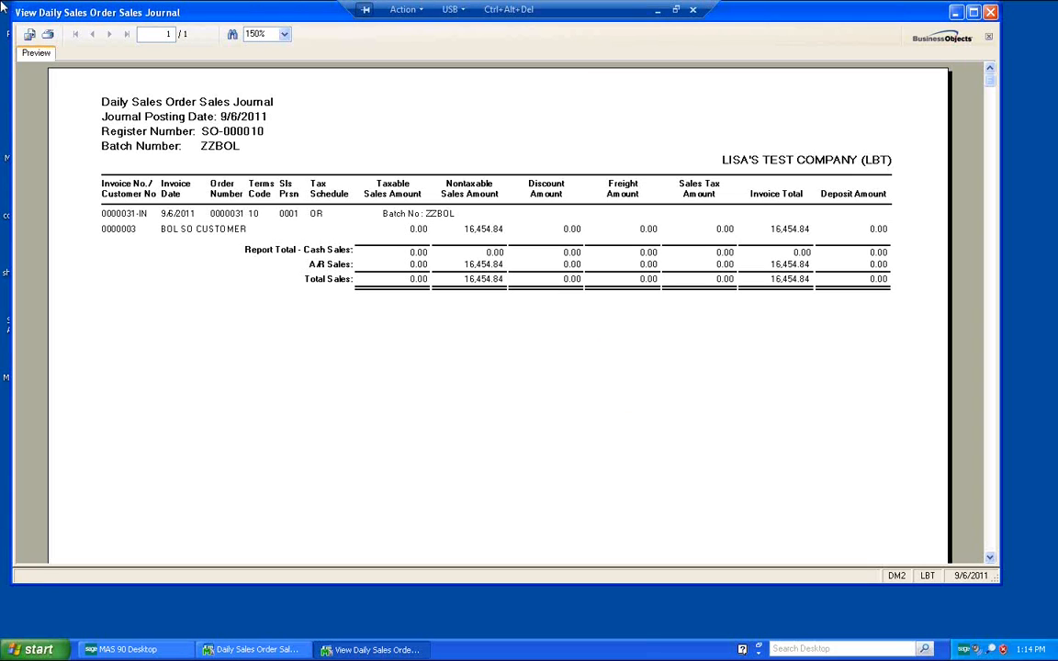
pyautogui.click(48, 35)
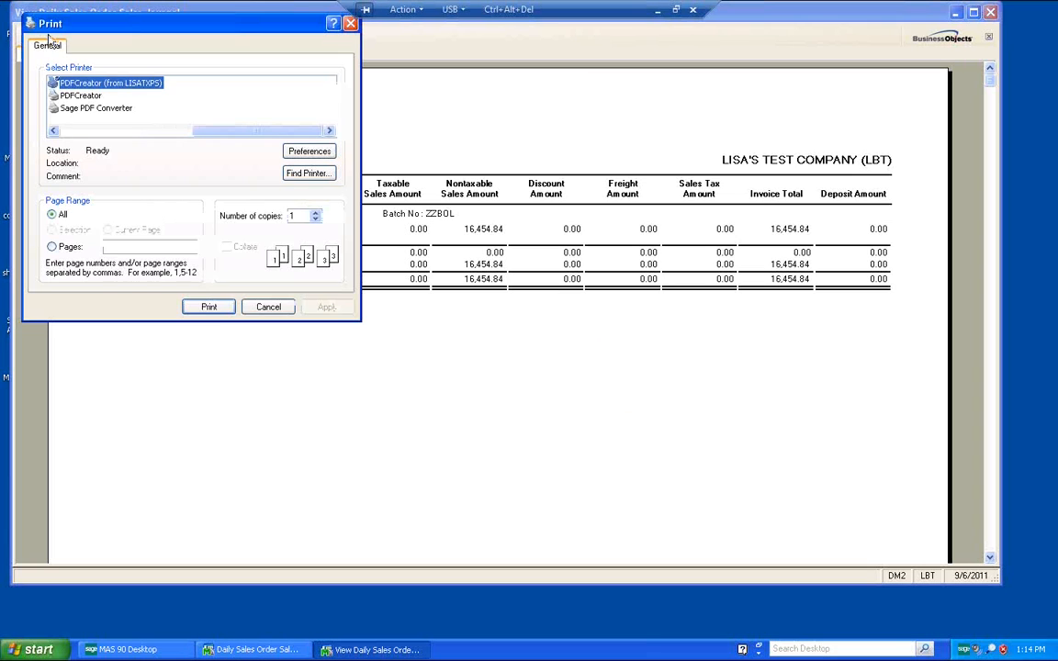
pyautogui.click(210, 307)
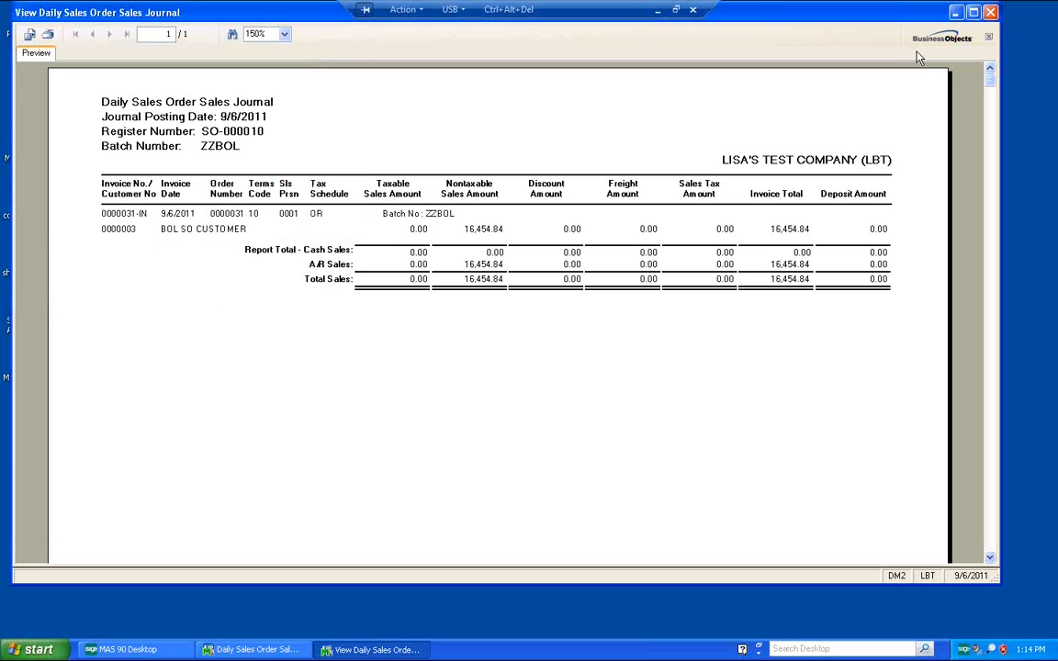
pyautogui.click(991, 13)
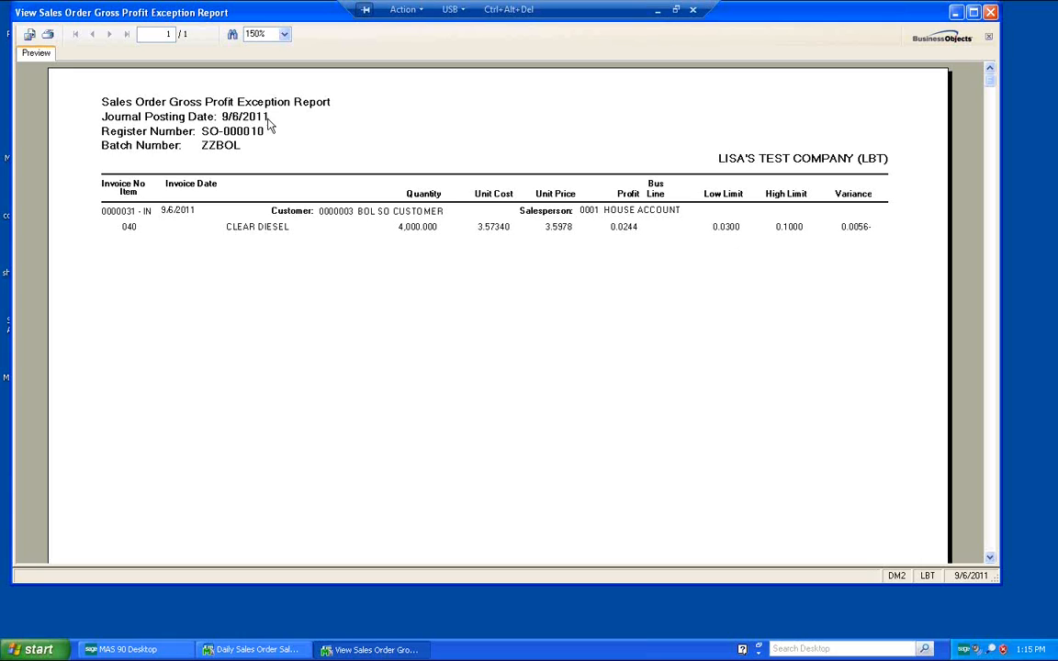
# Step: Print the Sales Order Gross Profit Exception Report and close it
pyautogui.click(49, 36)
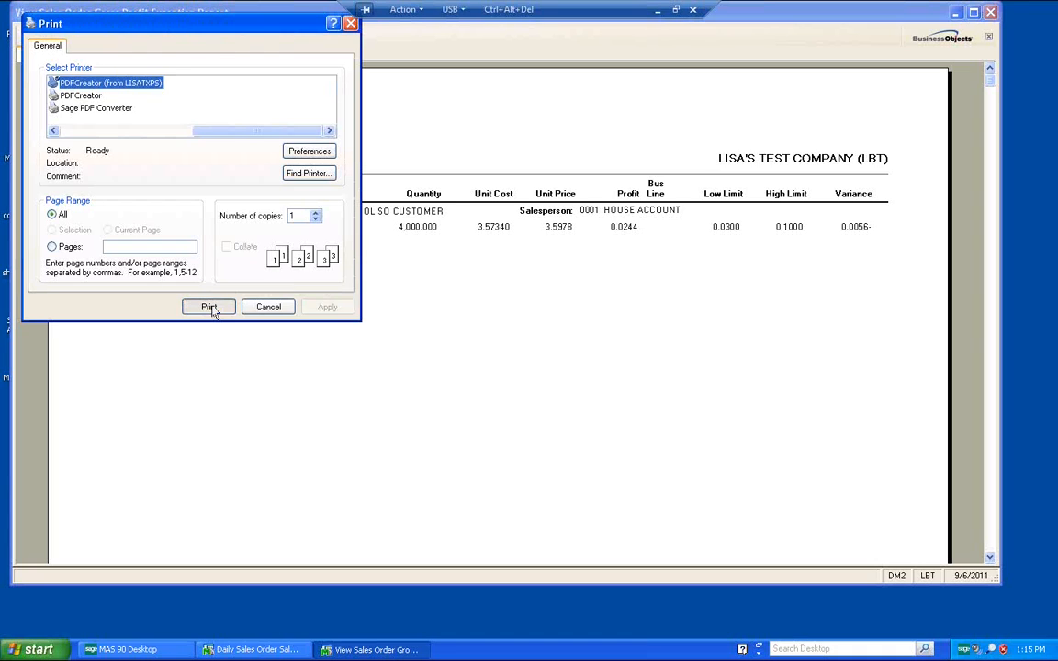
pyautogui.click(209, 308)
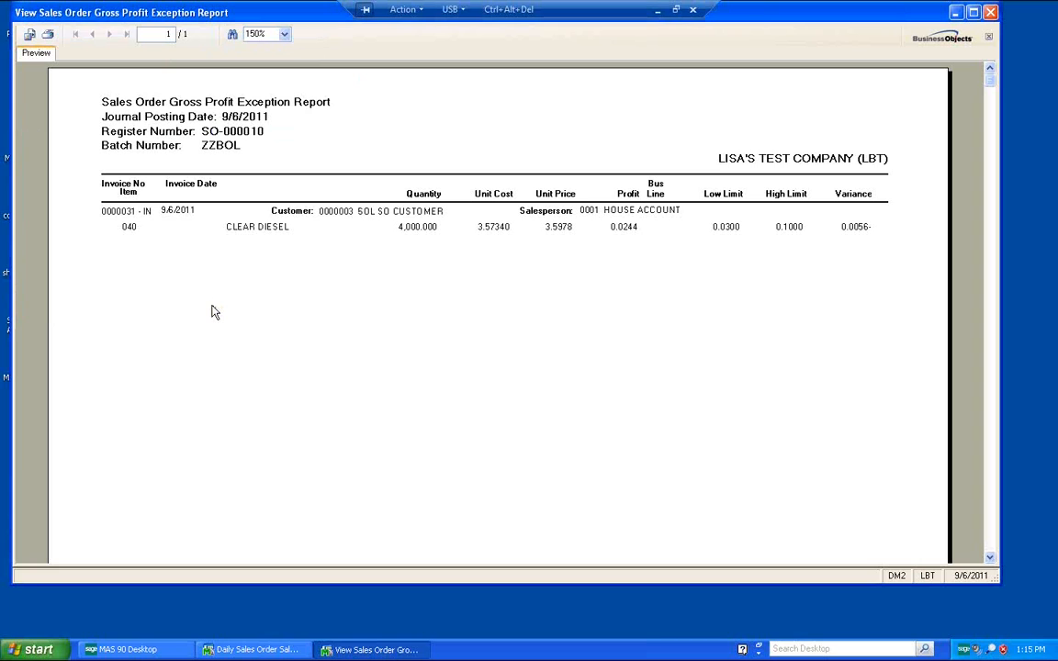
pyautogui.click(990, 13)
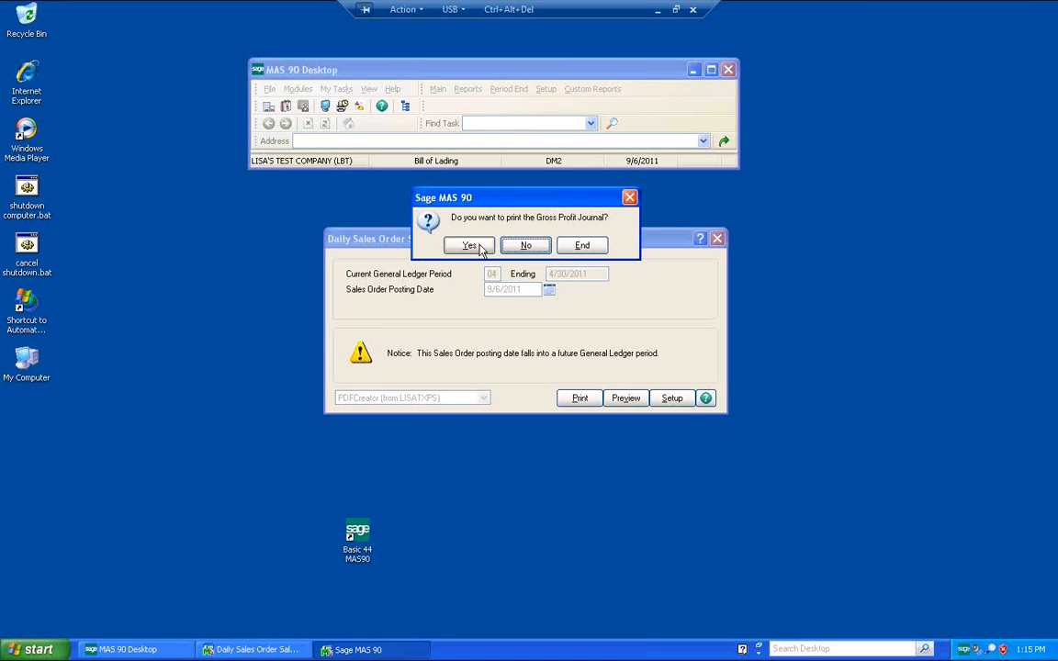
# Step: Open the Gross Profit Journal preview and print it
pyautogui.click(470, 246)
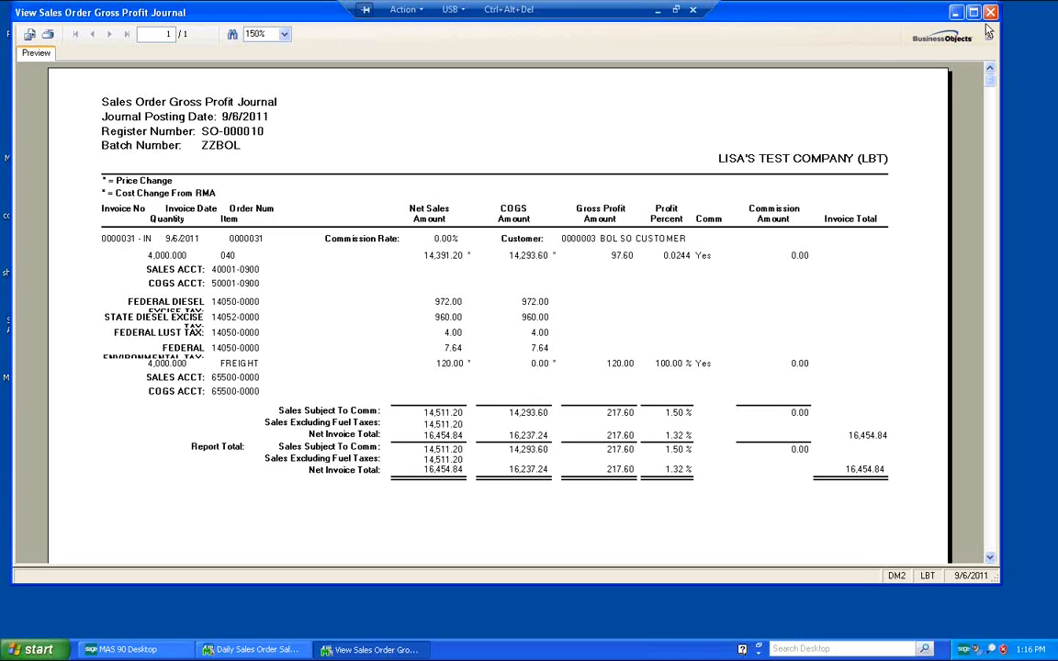
pyautogui.click(48, 34)
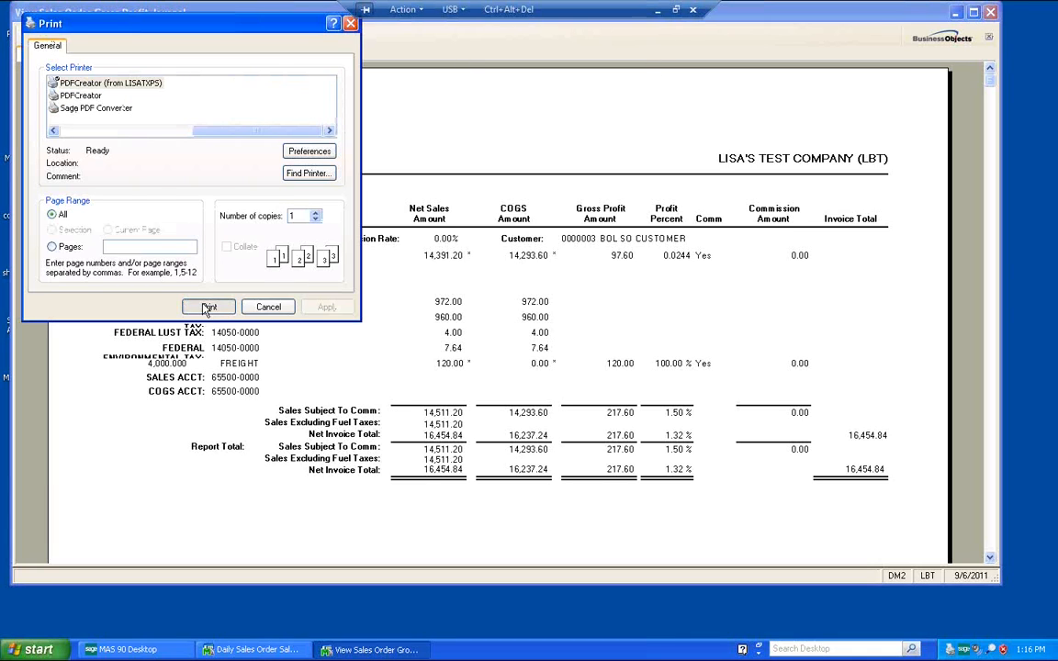
pyautogui.click(208, 308)
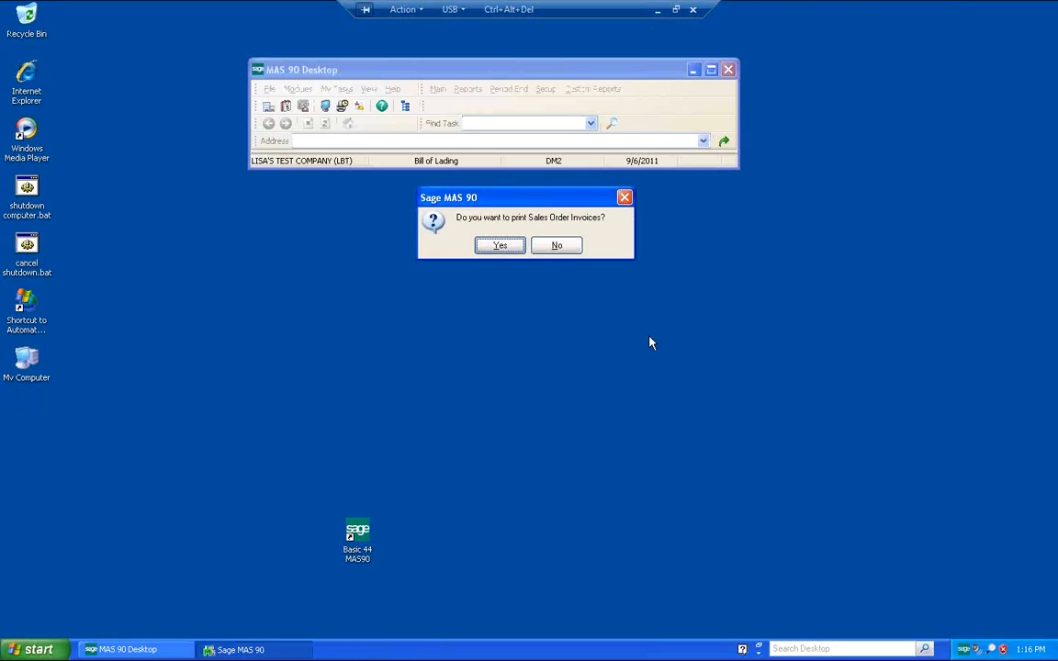
# Step: Decline printing sales order invoices and decline the unified IM, SO and BOL update
pyautogui.click(569, 251)
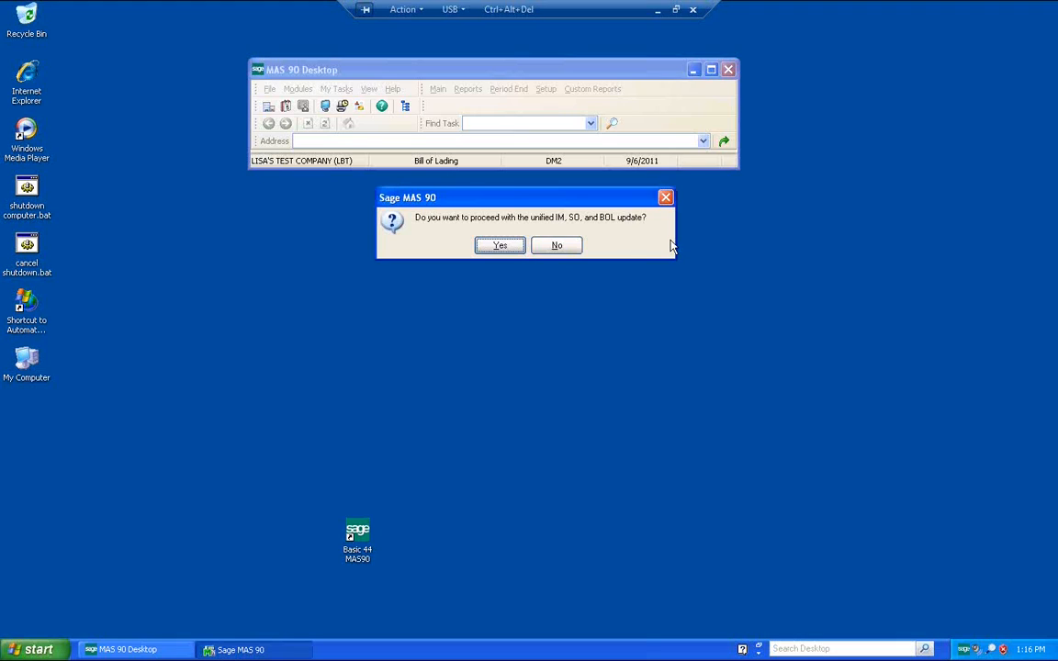
pyautogui.click(568, 247)
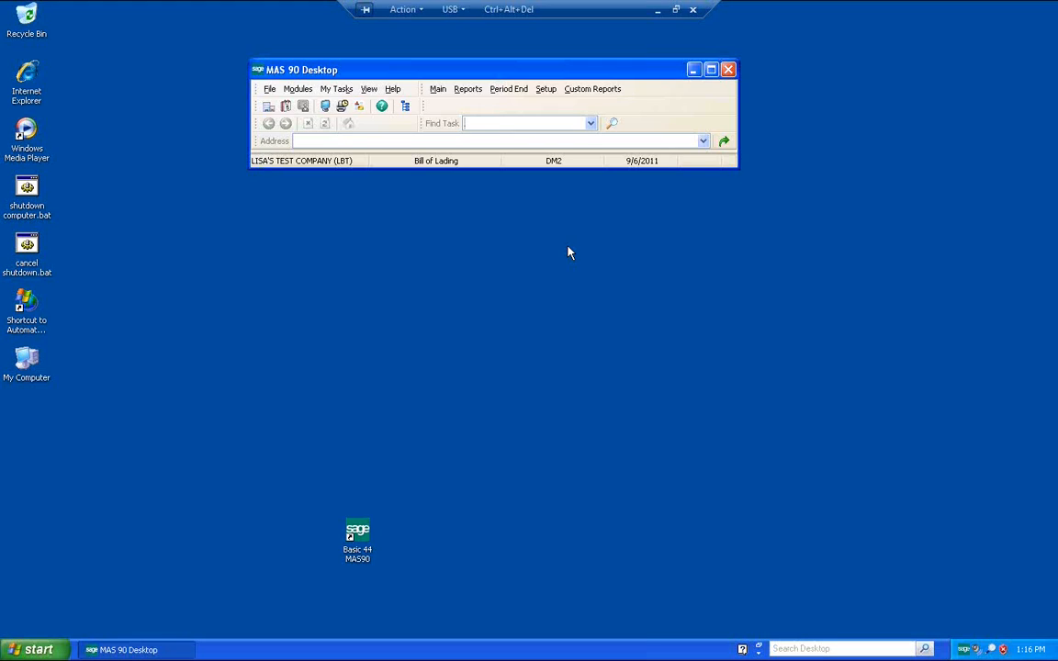
# Step: Open Bill of Lading Entry and select batch 00033
pyautogui.click(437, 89)
pyautogui.click(479, 106)
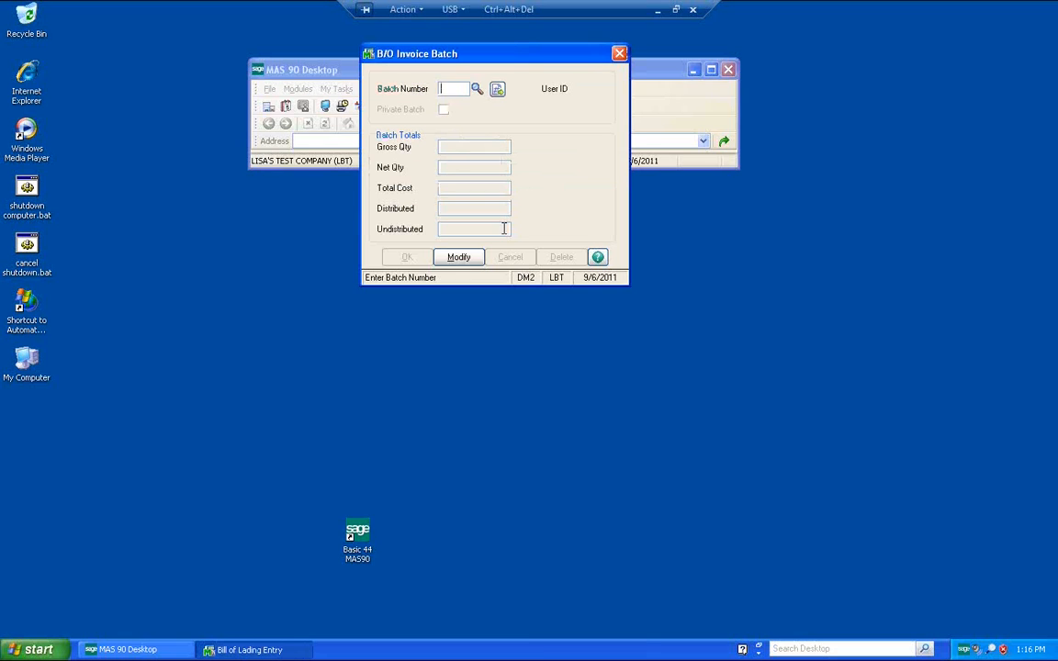
pyautogui.click(478, 93)
pyautogui.click(599, 436)
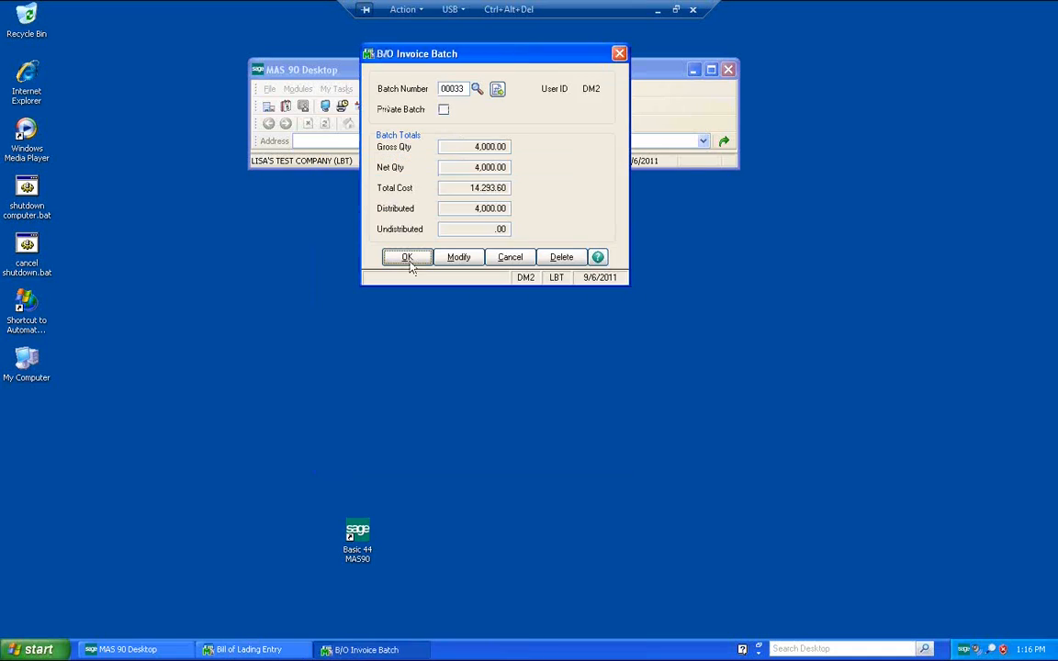
pyautogui.click(413, 259)
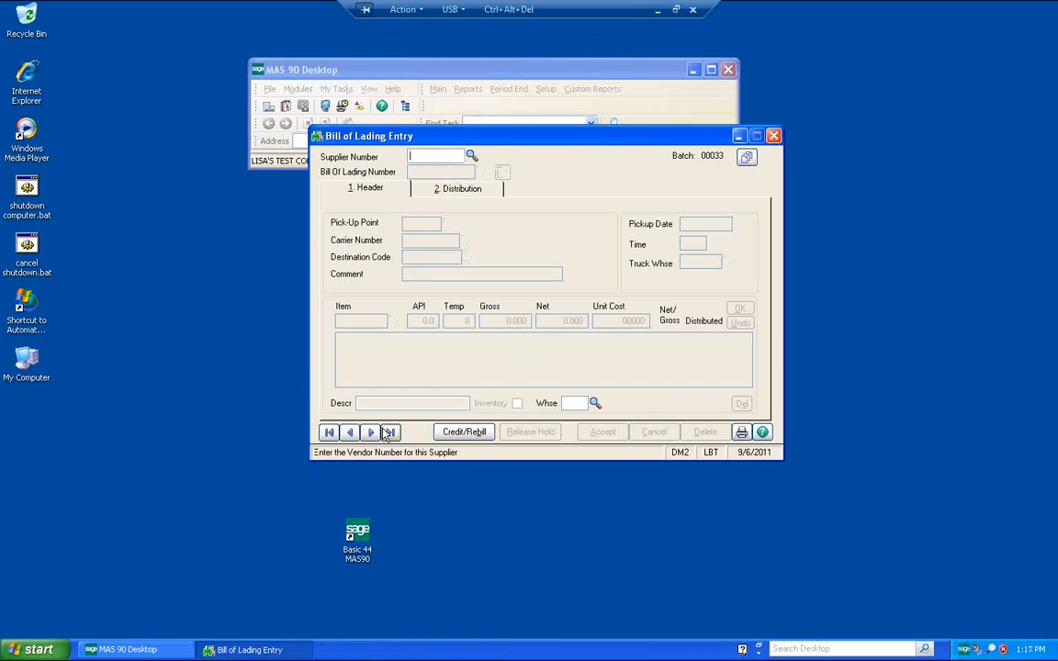
pyautogui.click(349, 431)
pyautogui.click(468, 195)
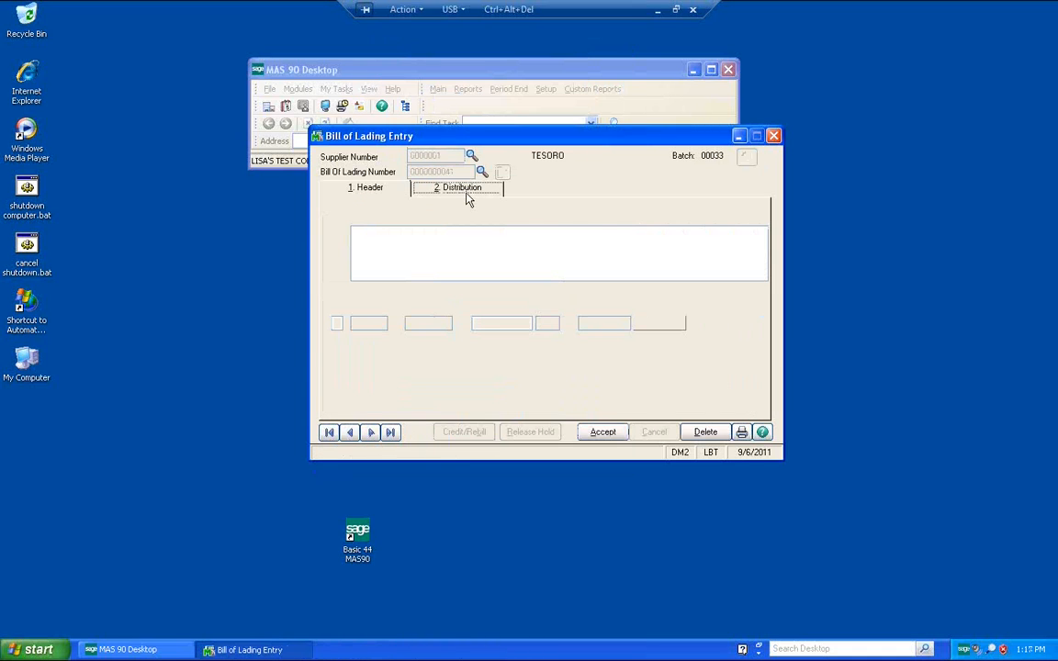
pyautogui.click(442, 411)
pyautogui.click(758, 309)
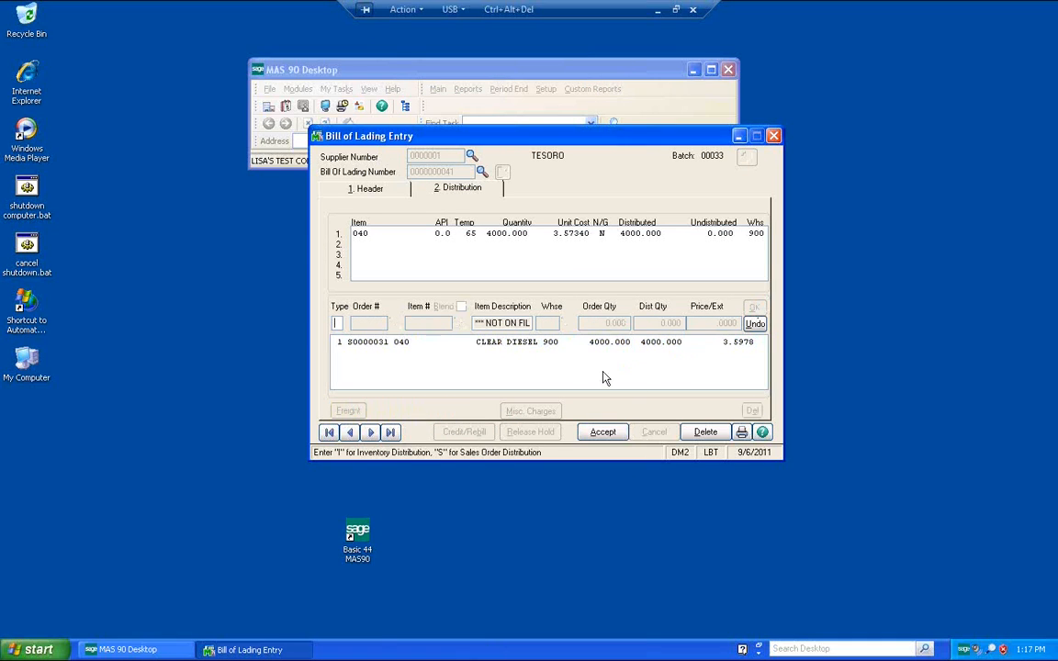
pyautogui.click(547, 342)
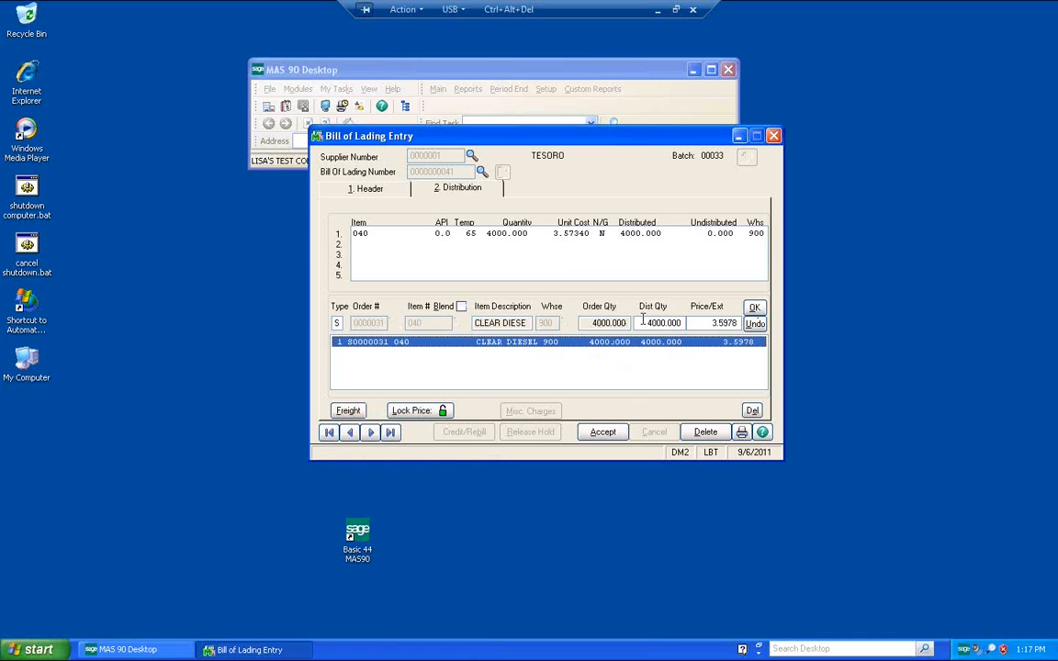
pyautogui.click(691, 323)
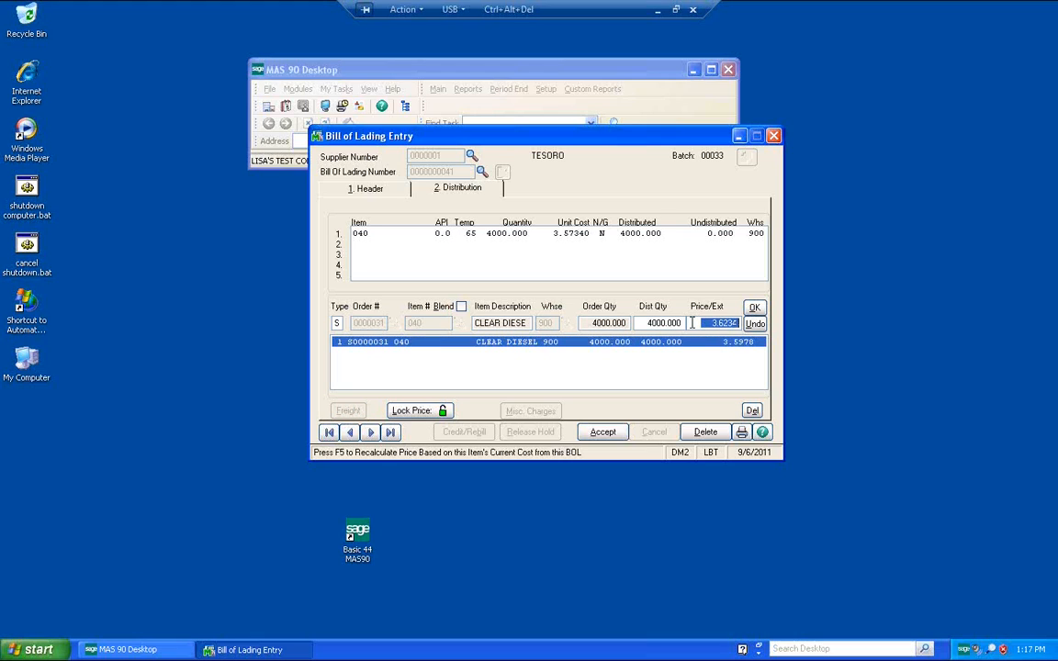
pyautogui.click(754, 306)
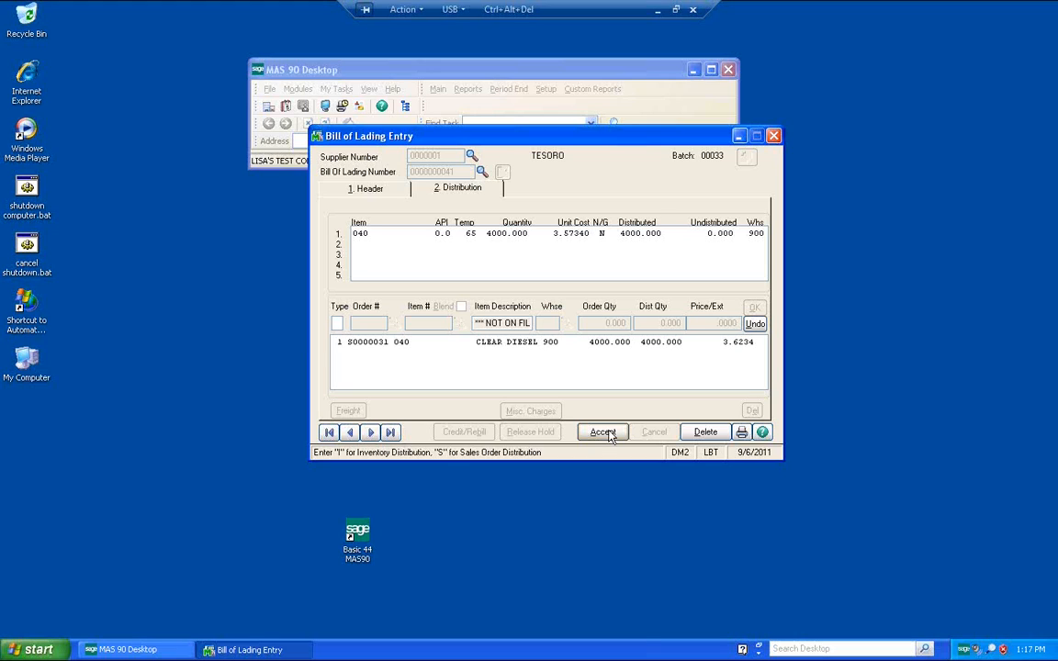
pyautogui.click(603, 432)
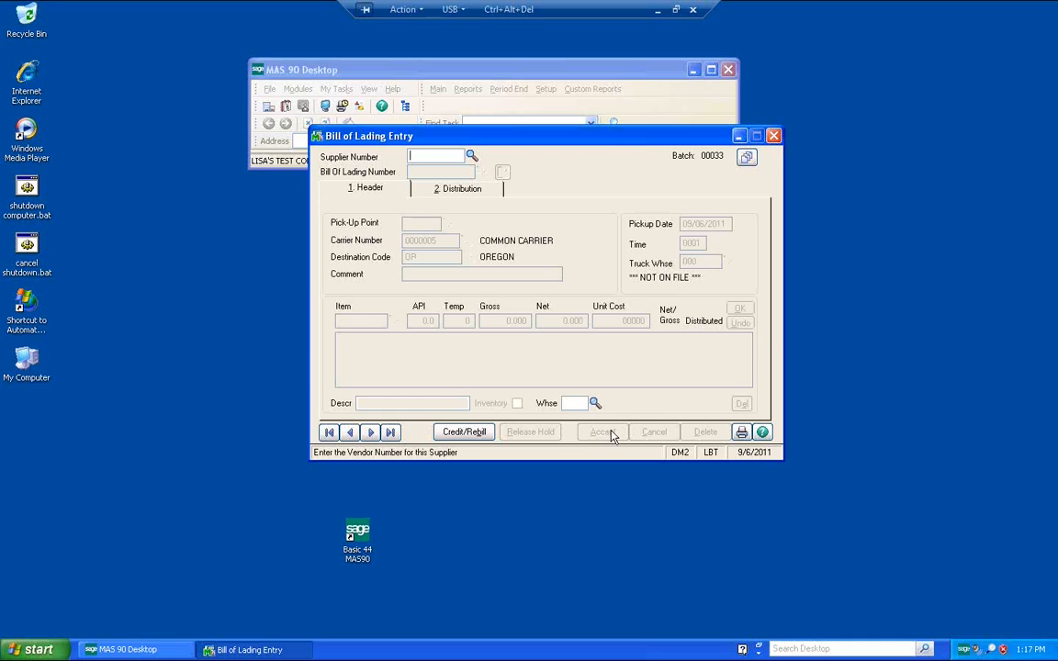
# Step: Preview the Bill of Lading Journal for batch 00033 only instead of all batches
pyautogui.click(741, 433)
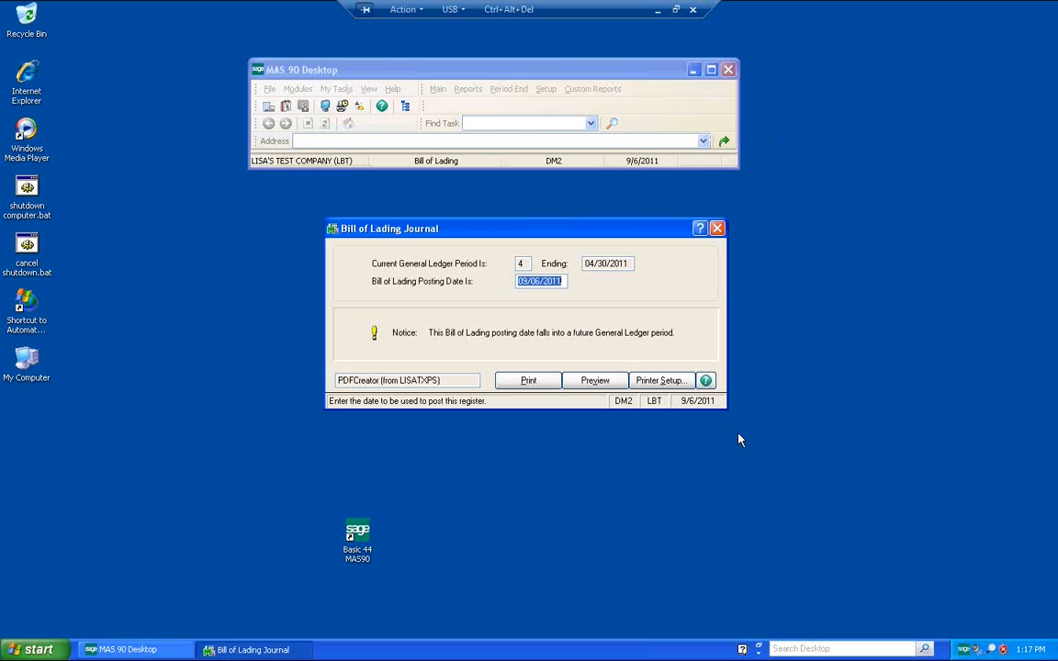
pyautogui.click(595, 380)
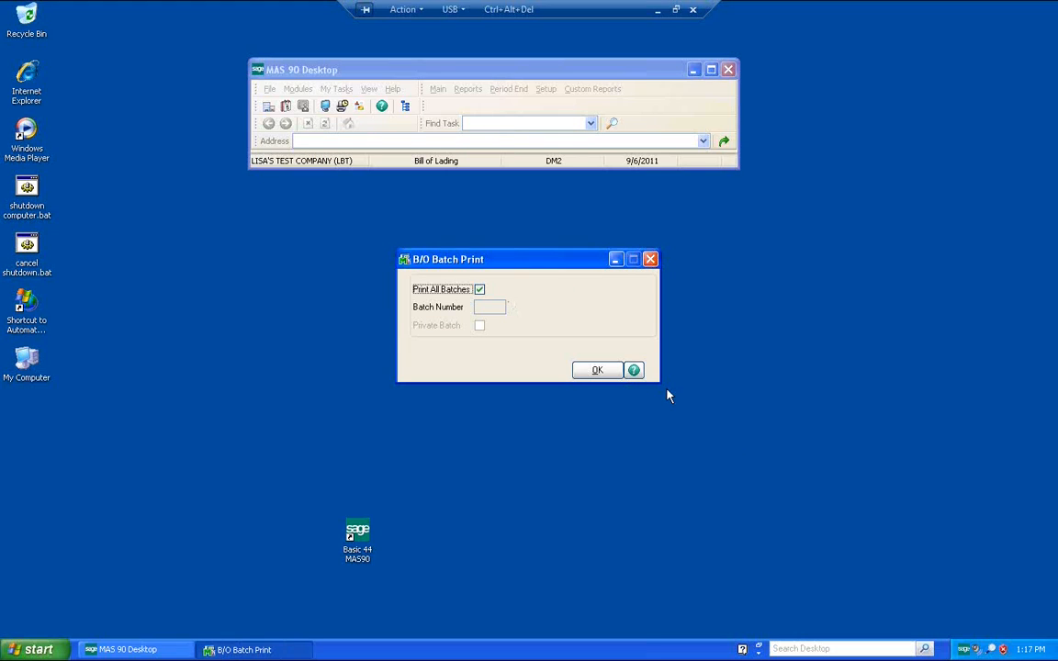
pyautogui.click(479, 290)
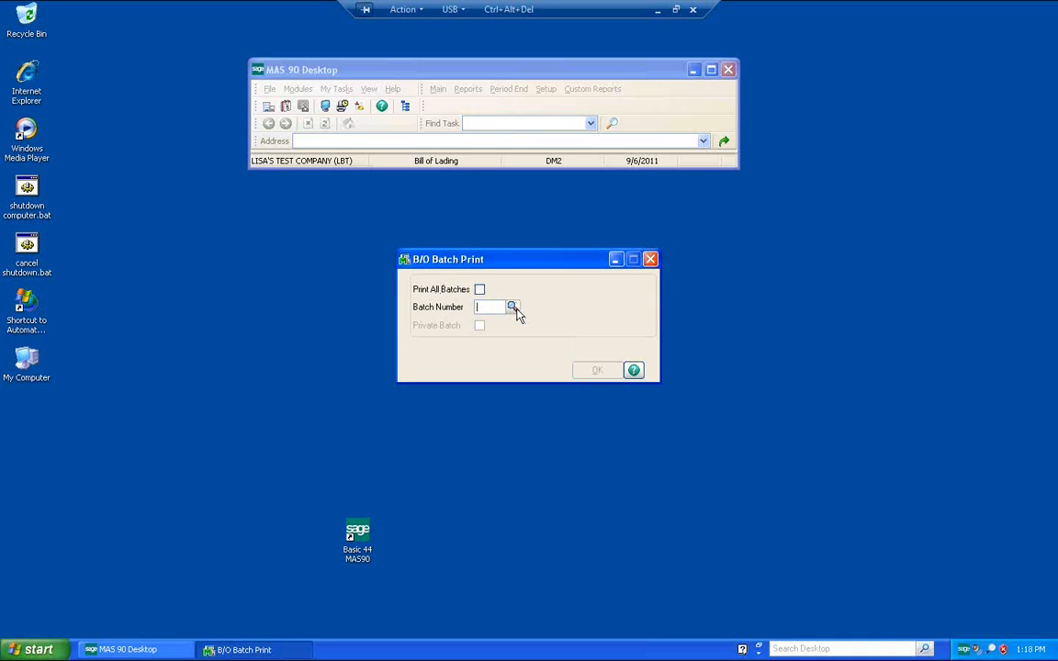
pyautogui.click(513, 307)
pyautogui.click(599, 437)
pyautogui.click(592, 372)
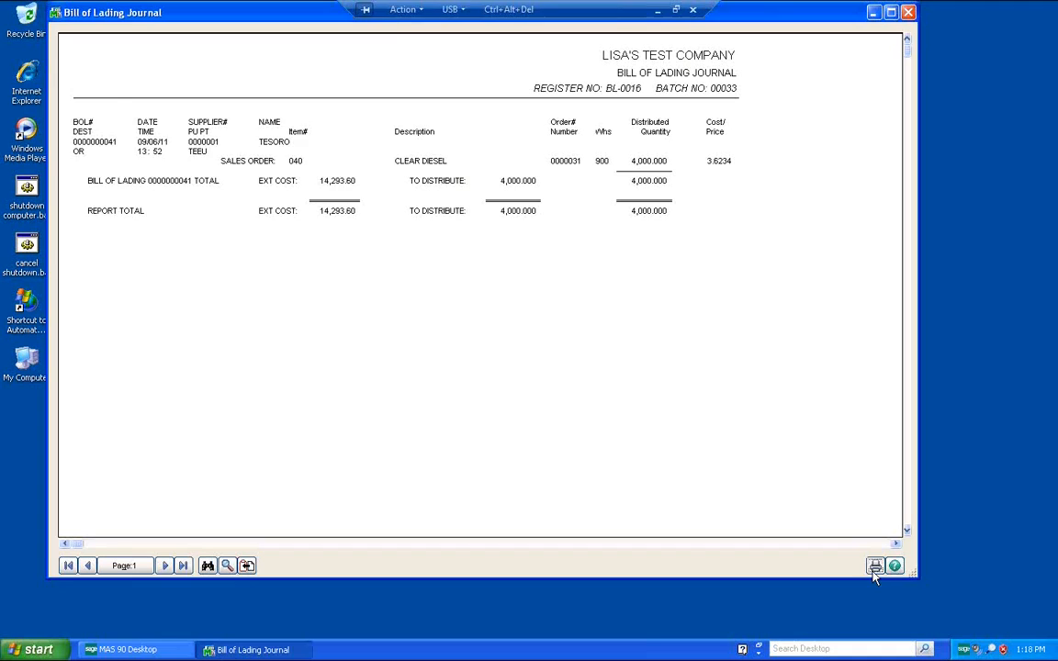
# Step: Print the Bill of Lading Journal, the Fuel Tax Journal and the Freight Register
pyautogui.click(874, 567)
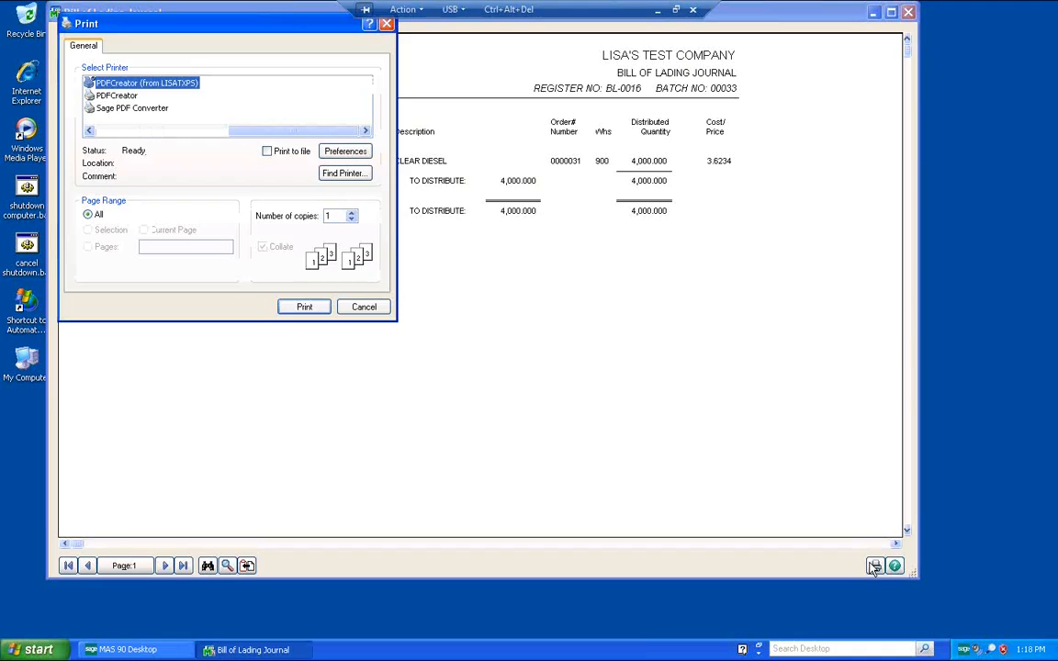
pyautogui.click(292, 310)
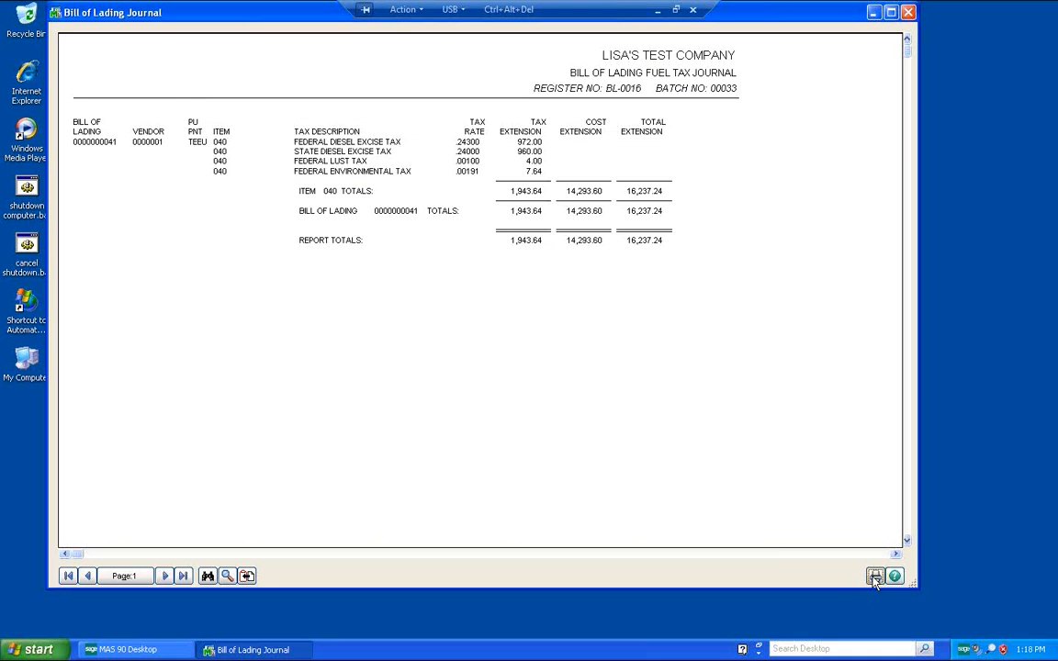
pyautogui.click(874, 578)
pyautogui.click(310, 312)
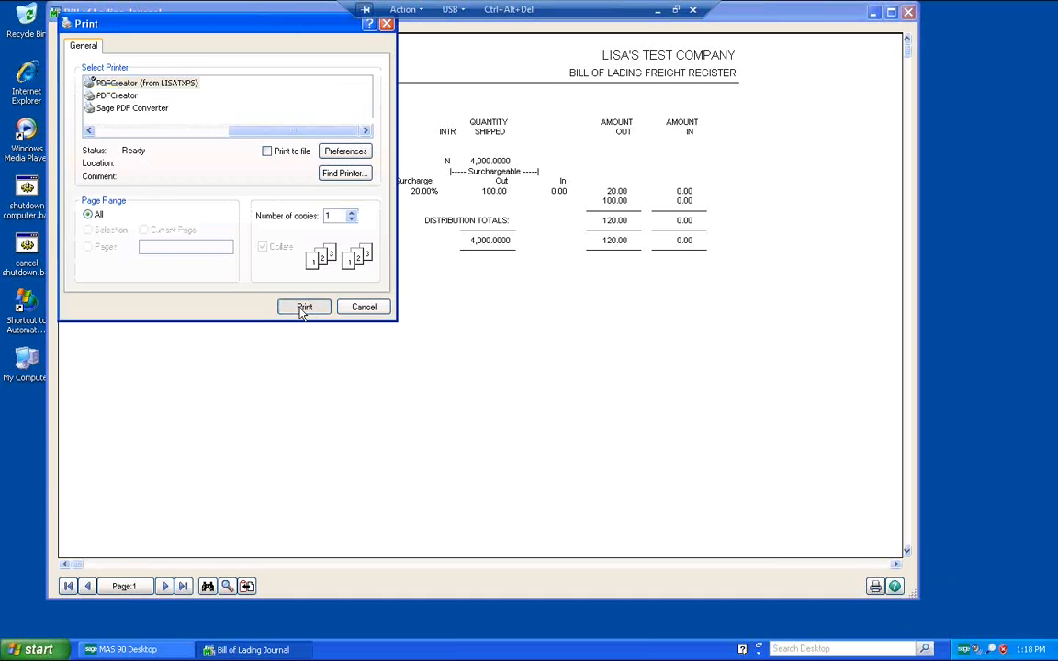
pyautogui.click(300, 307)
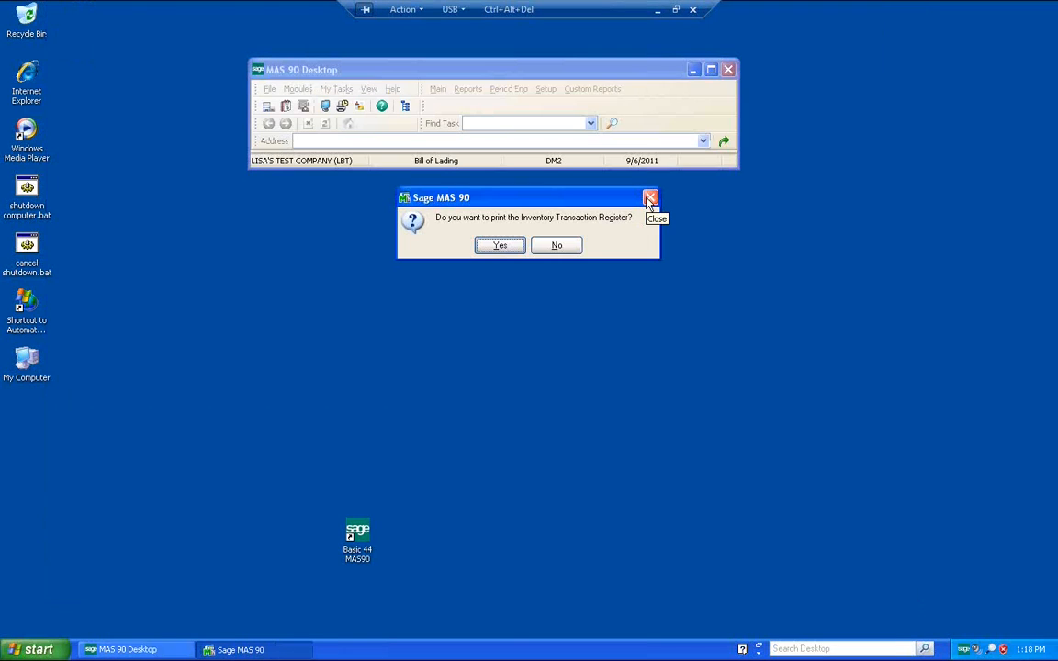
# Step: Print the Inventory Transaction Register and close its preview
pyautogui.click(515, 254)
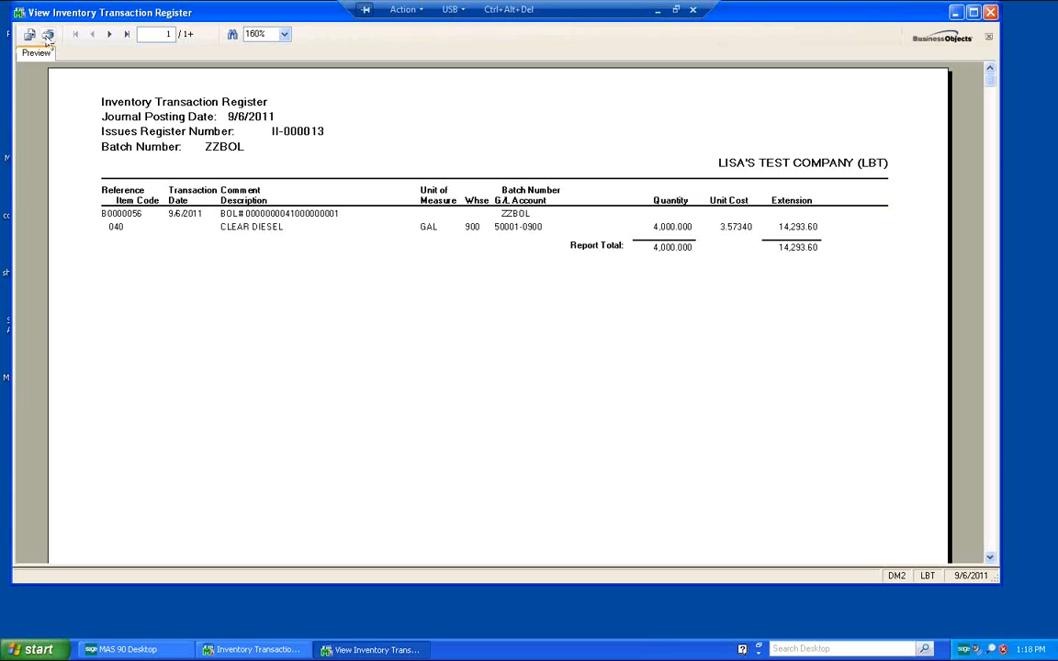
pyautogui.click(48, 35)
pyautogui.click(211, 308)
pyautogui.click(990, 13)
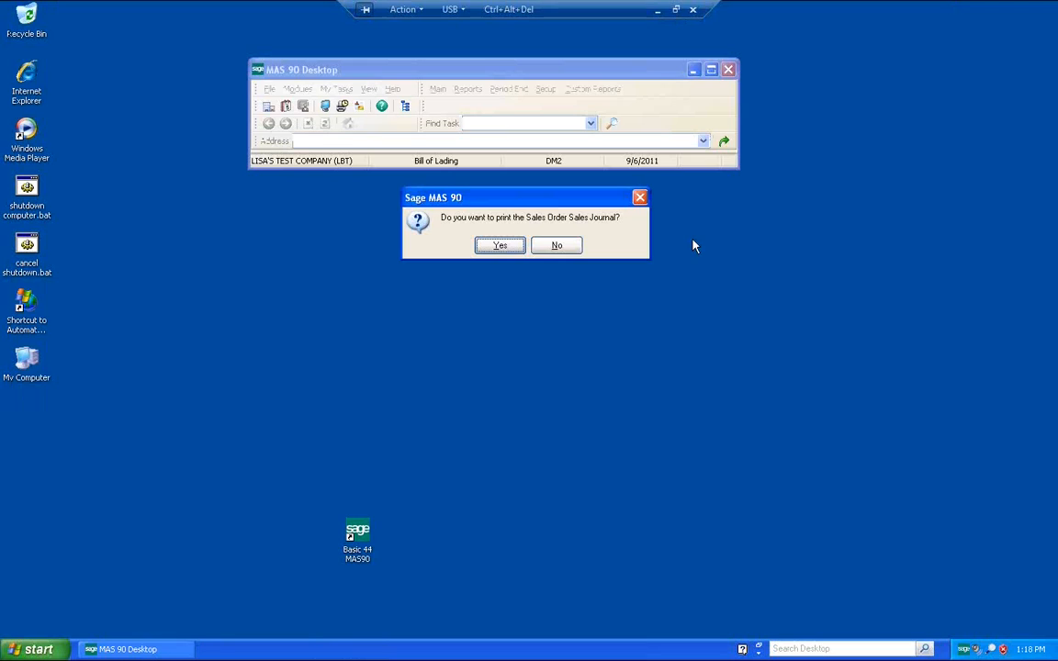
# Step: Preview the Daily Sales Order Sales Journal and close it
pyautogui.click(500, 246)
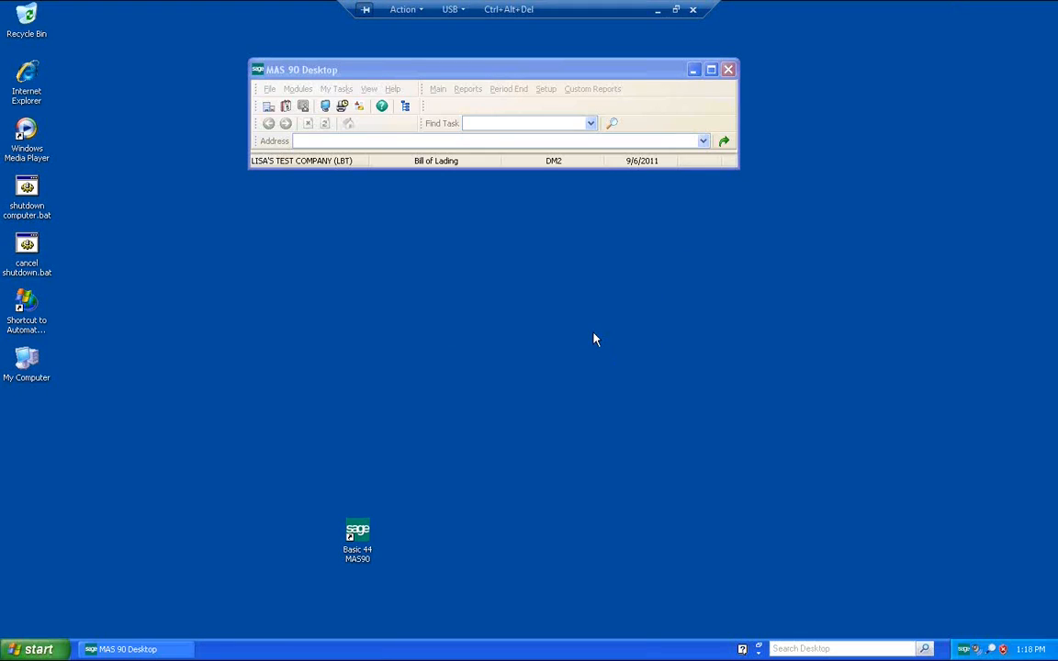
pyautogui.click(625, 398)
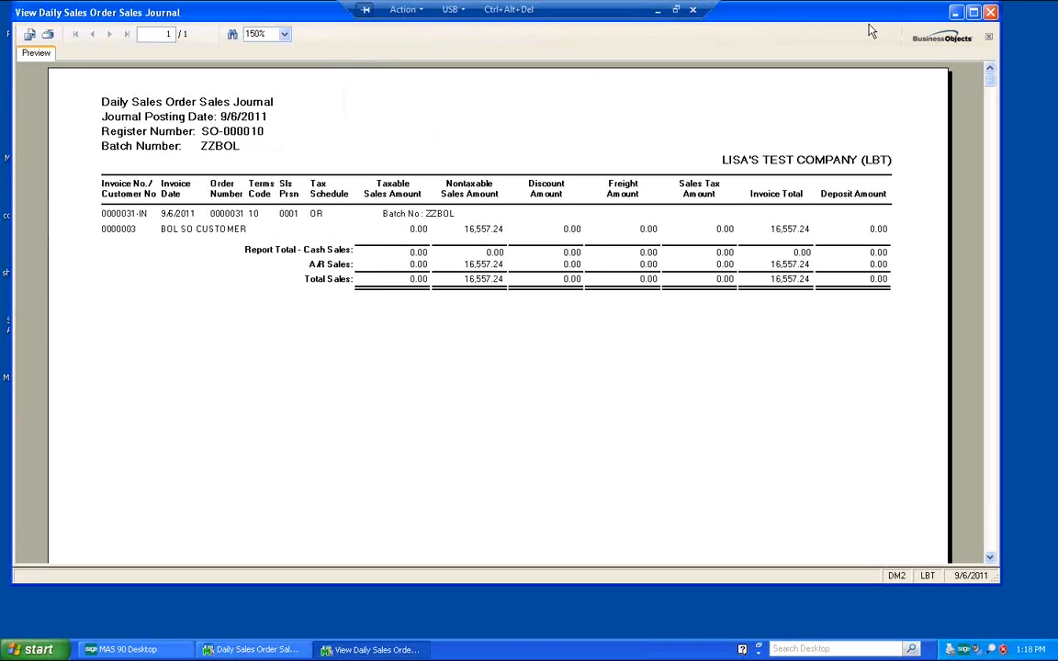
pyautogui.click(991, 13)
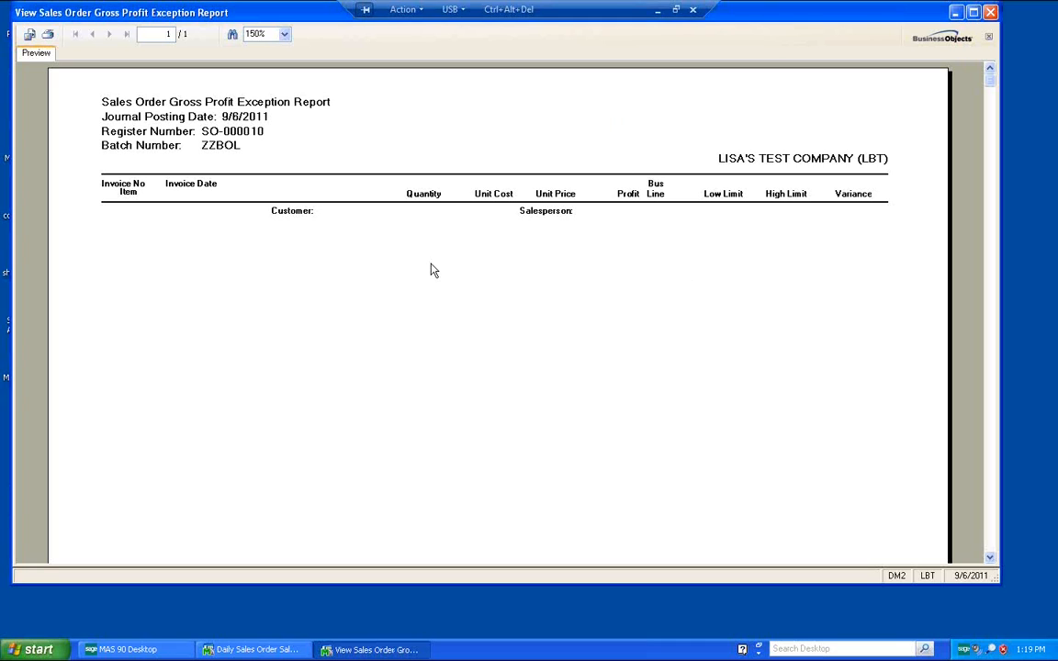
# Step: Print the Sales Order Gross Profit Exception Report and close it
pyautogui.click(30, 35)
pyautogui.click(268, 307)
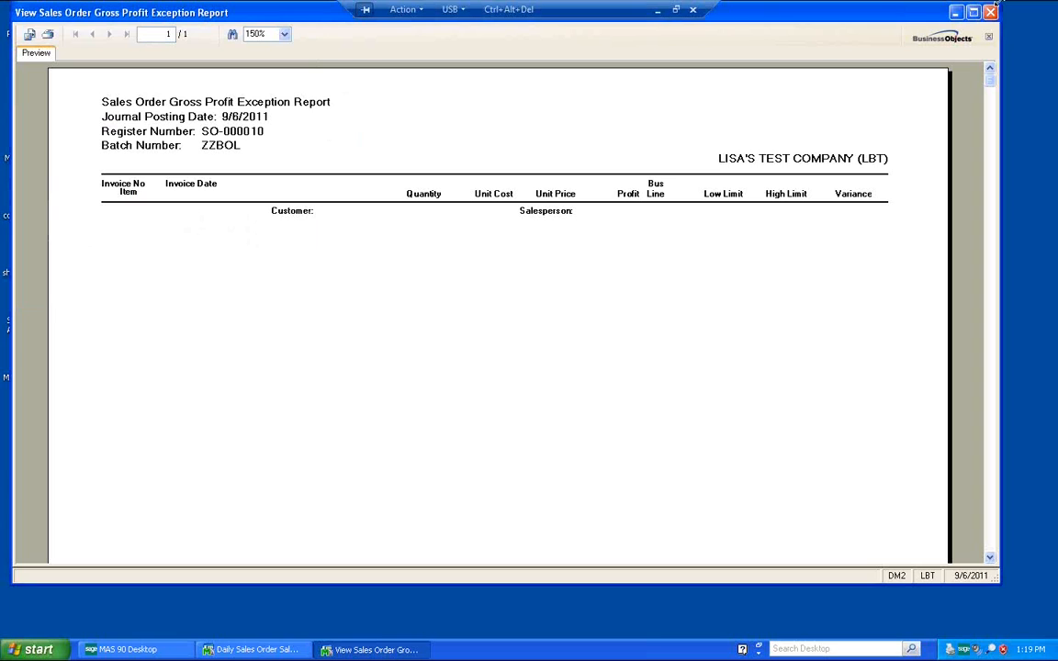
pyautogui.click(991, 12)
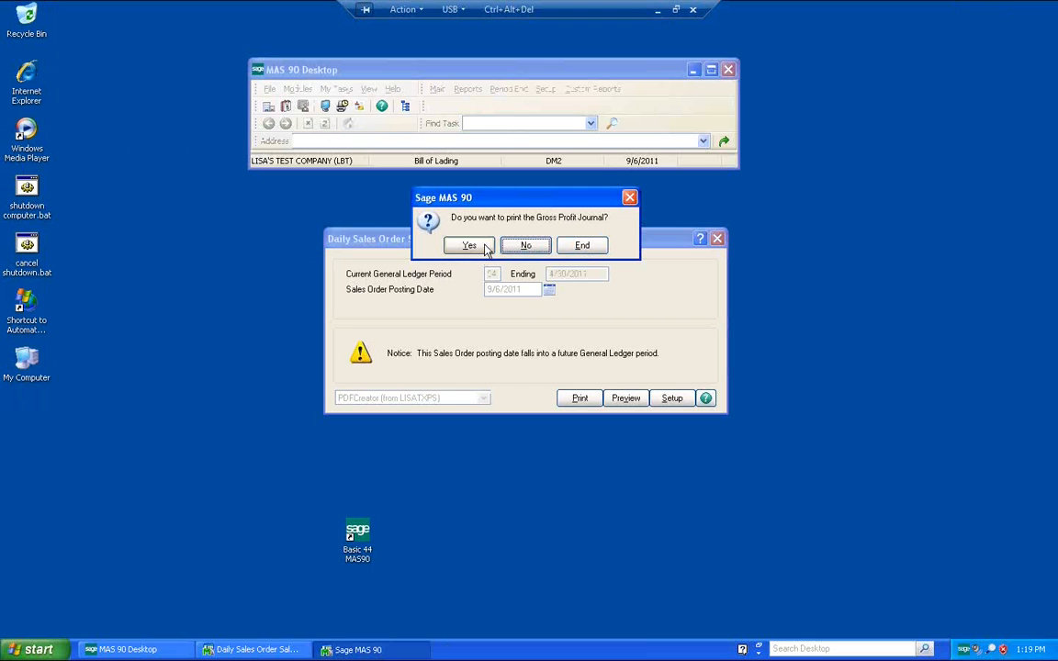
# Step: Preview the Sales Order Gross Profit Journal, print it, and close it
pyautogui.click(488, 245)
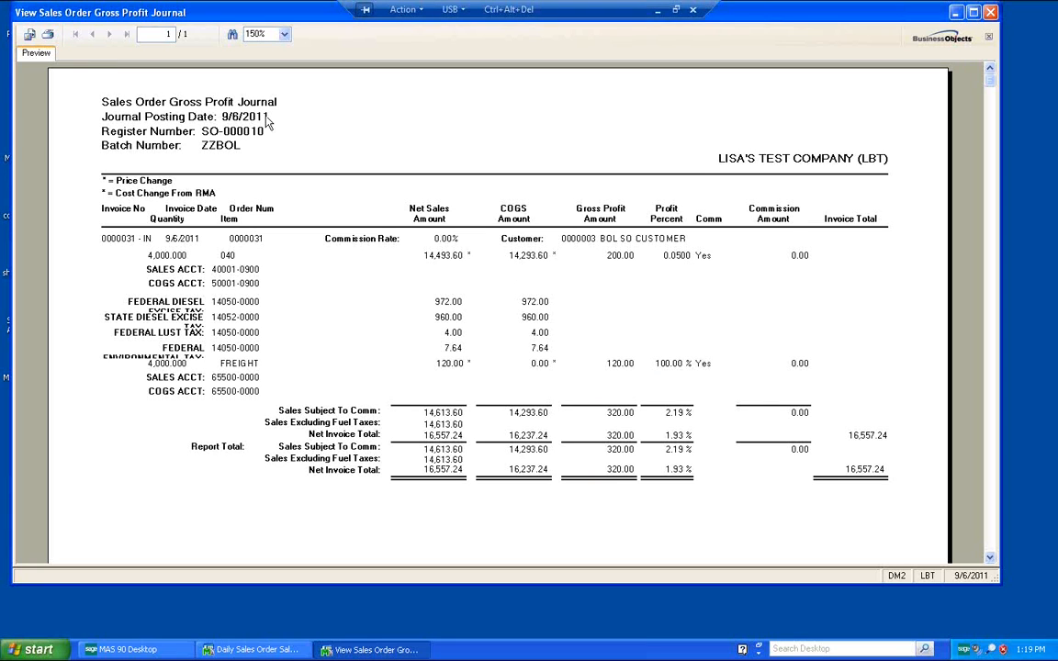
pyautogui.click(30, 34)
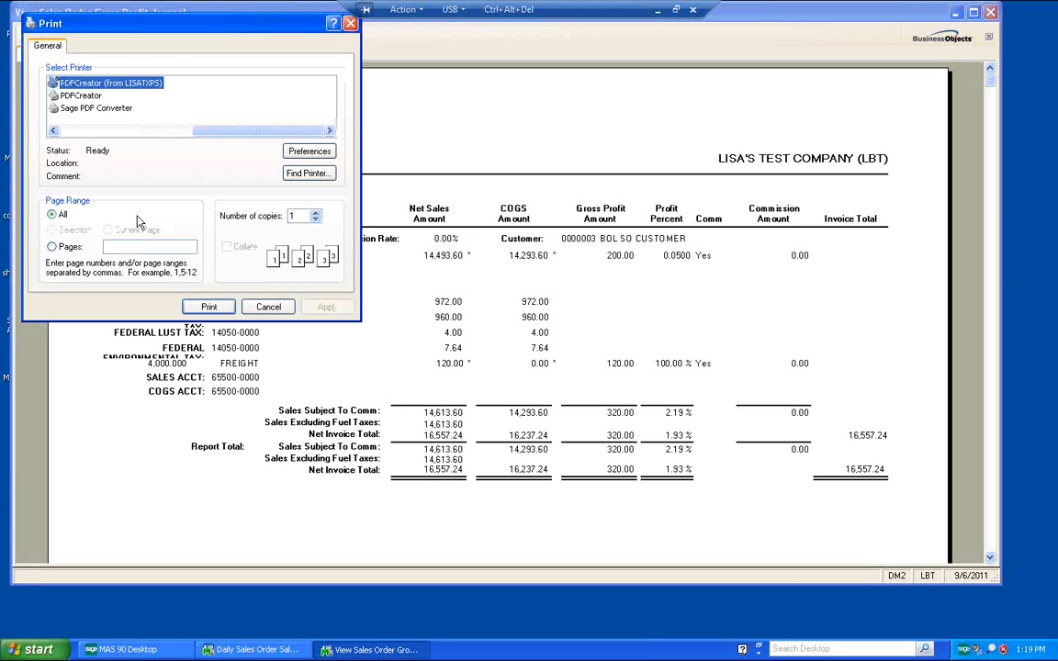
pyautogui.click(209, 308)
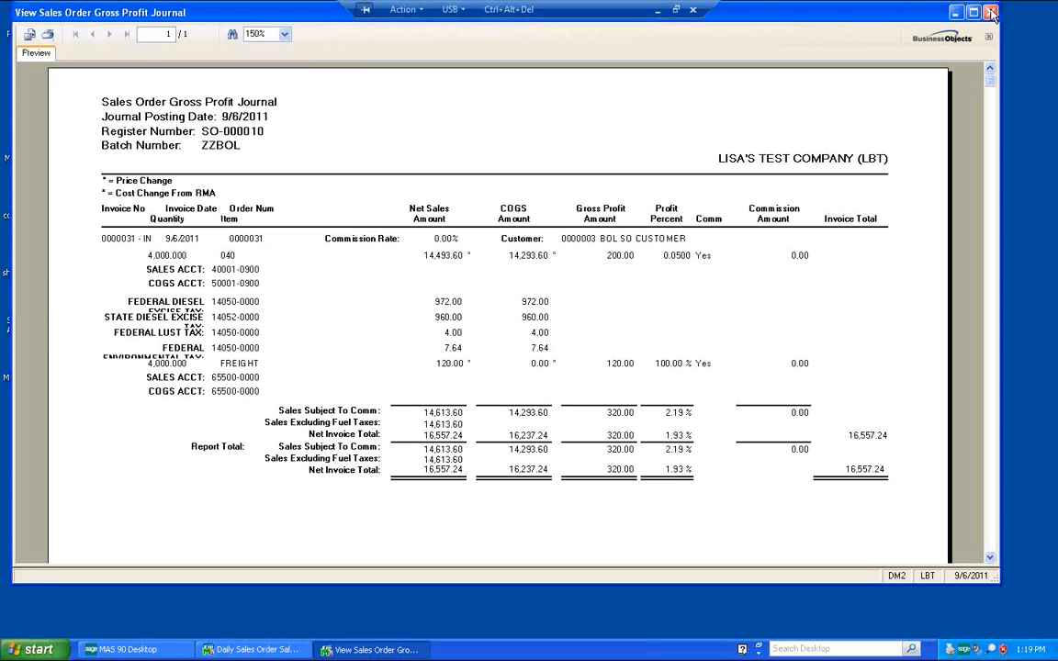
pyautogui.click(991, 13)
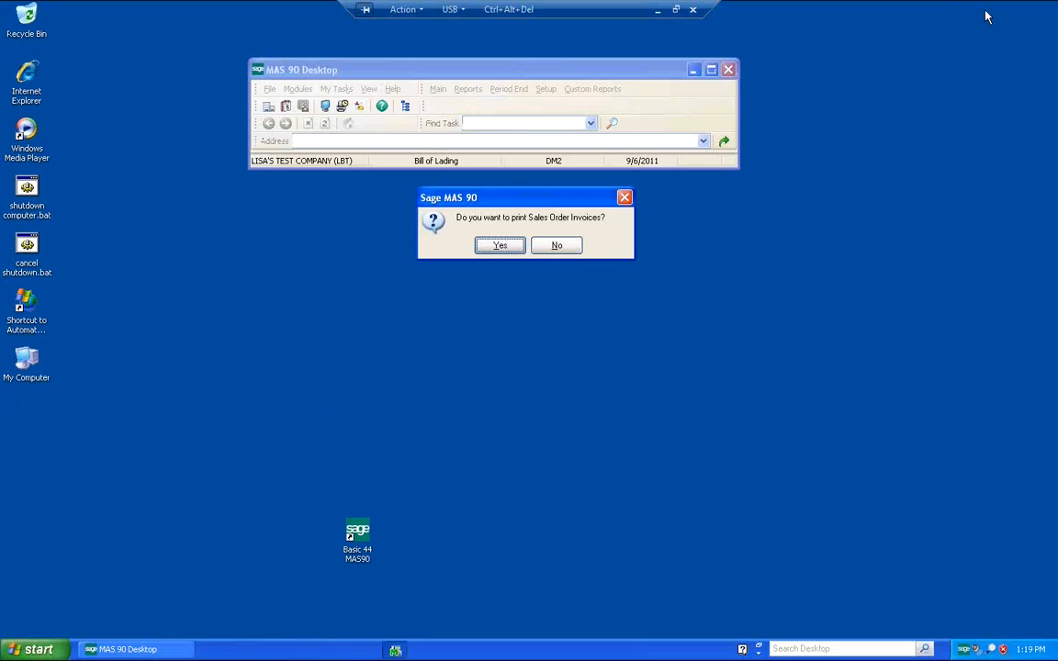
# Step: Preview the sales order invoice, review its fuel tax recap and totals, print it, and close it
pyautogui.click(500, 246)
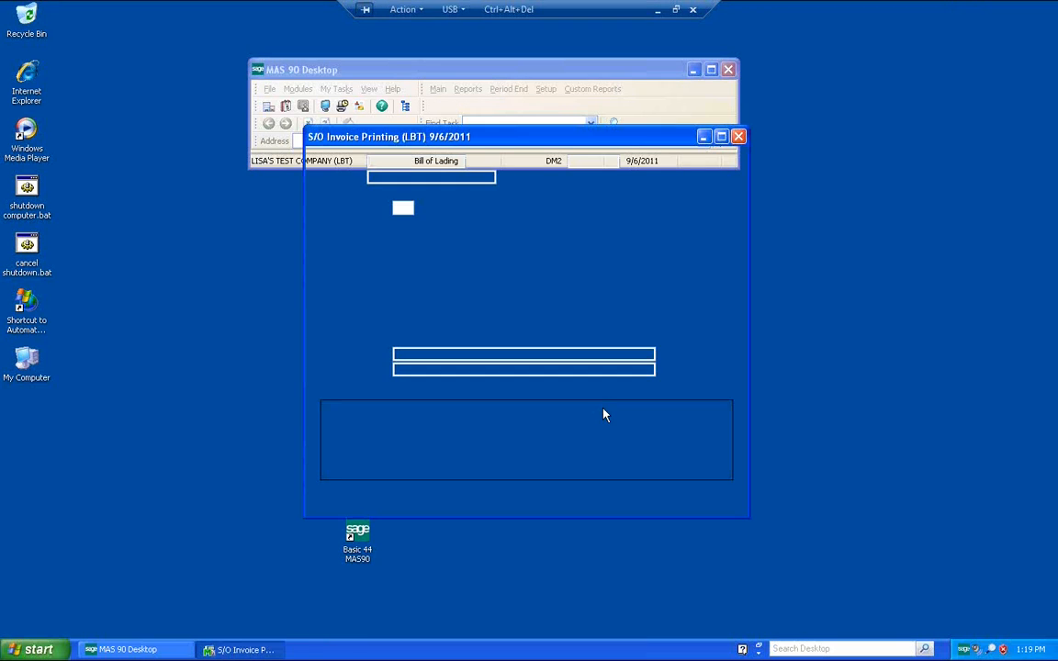
pyautogui.click(649, 503)
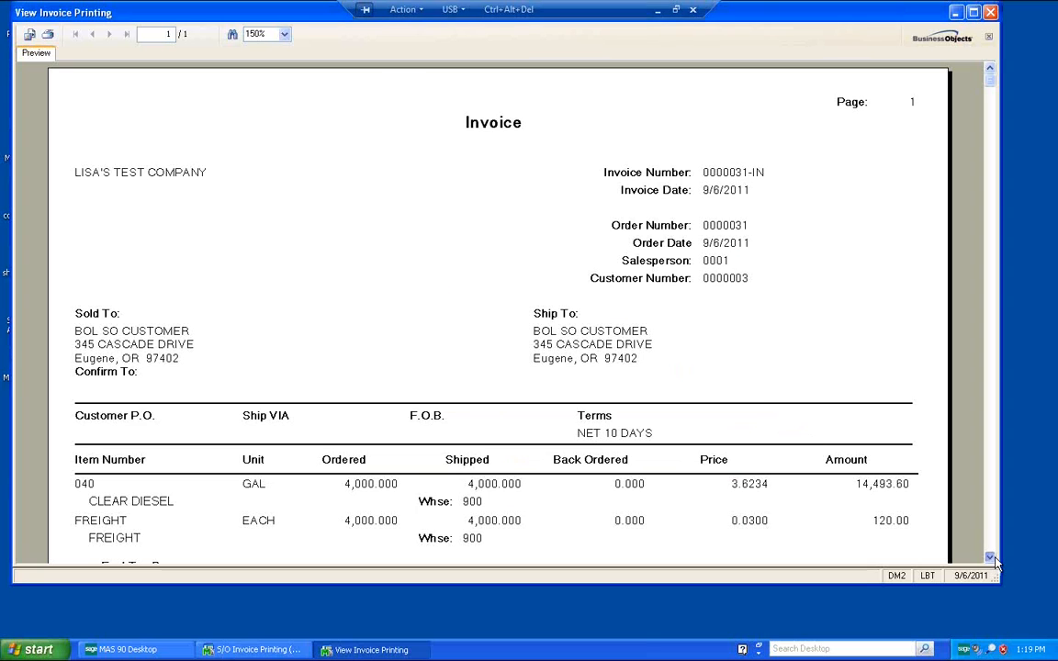
pyautogui.scroll(-3, 995, 562)
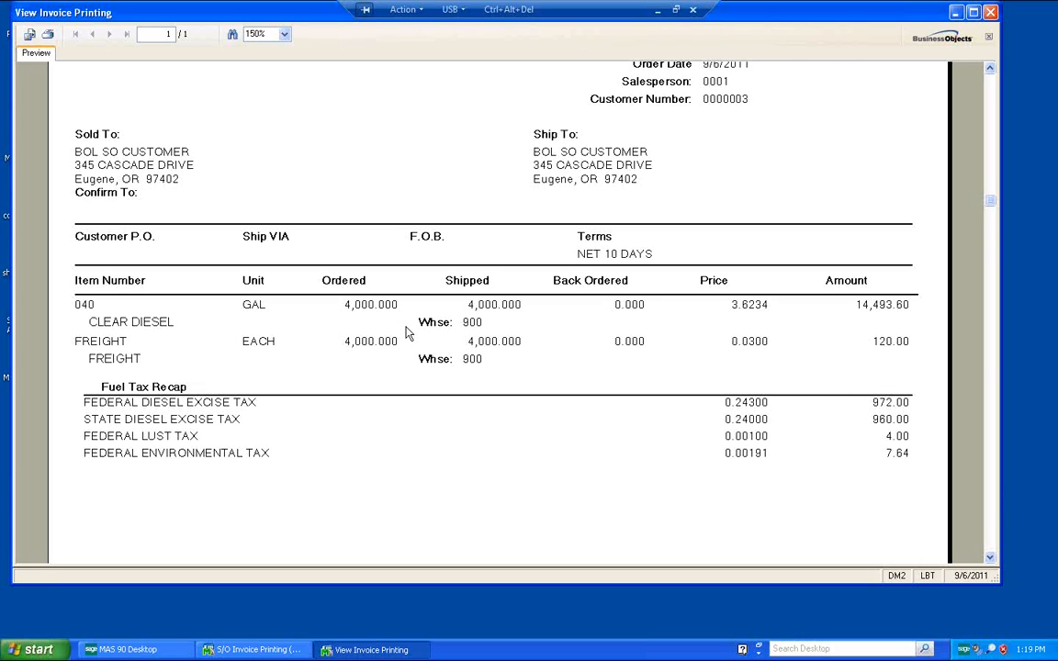
pyautogui.click(991, 545)
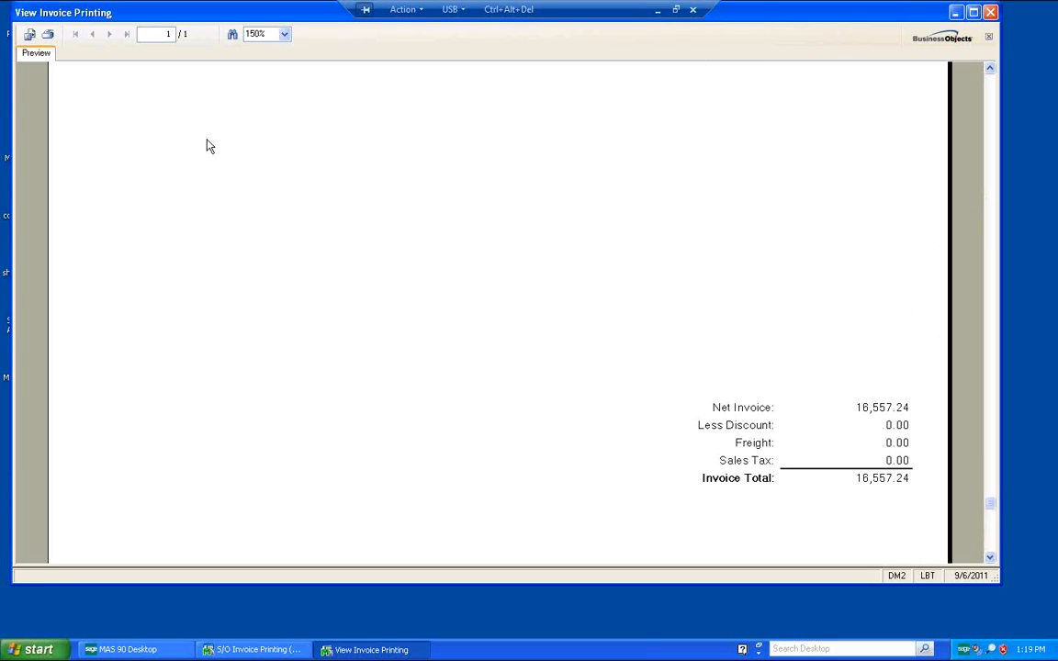
pyautogui.click(47, 37)
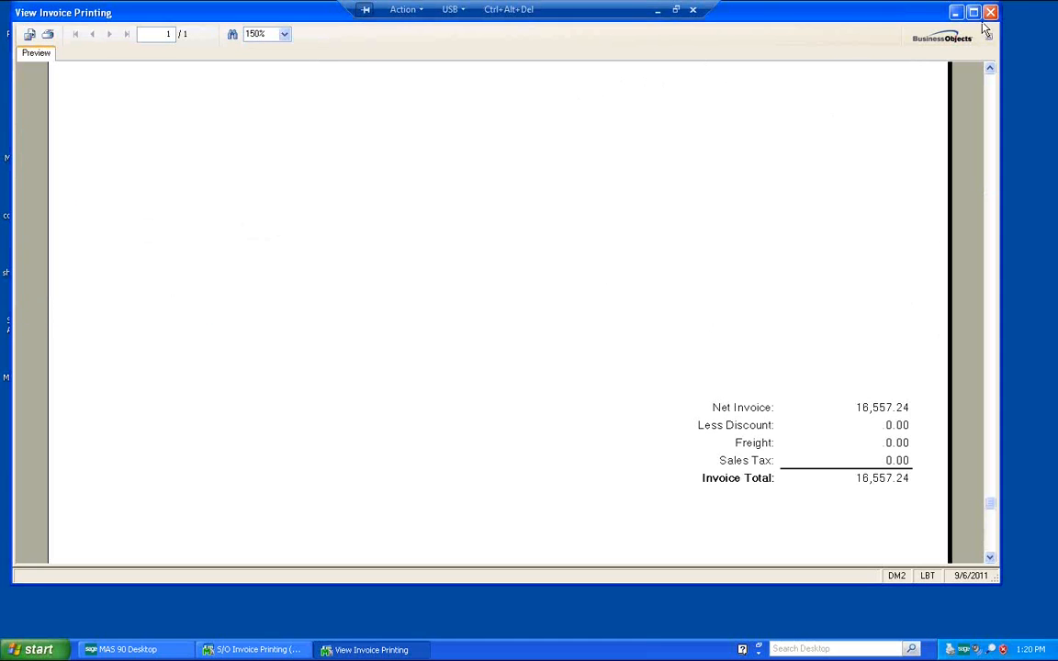
pyautogui.click(989, 13)
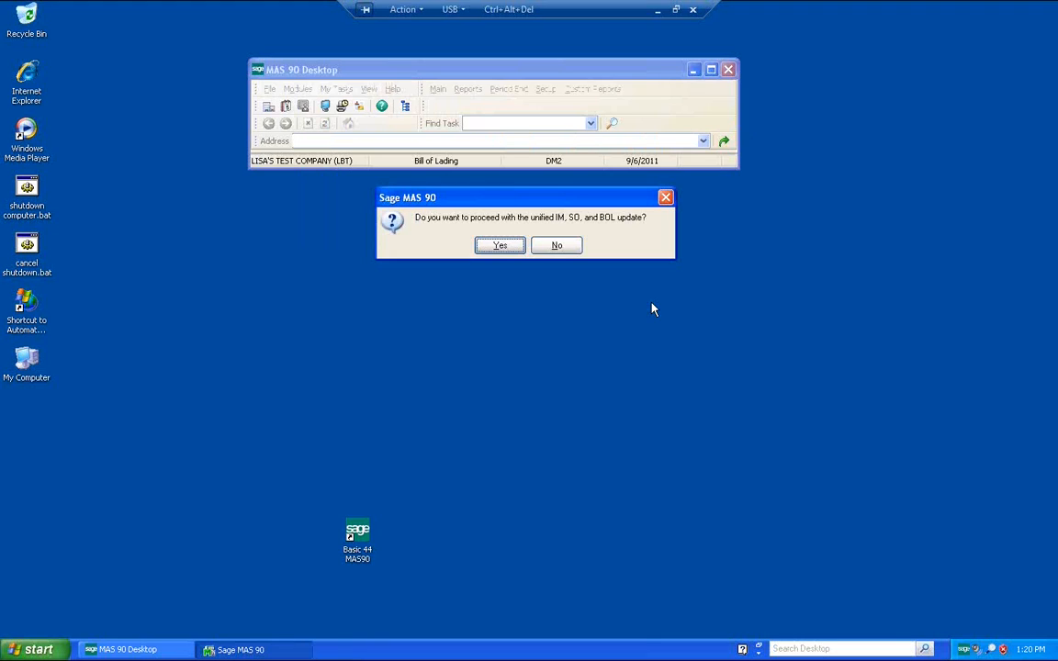
# Step: Proceed with the unified IM, SO and BOL update
pyautogui.click(500, 246)
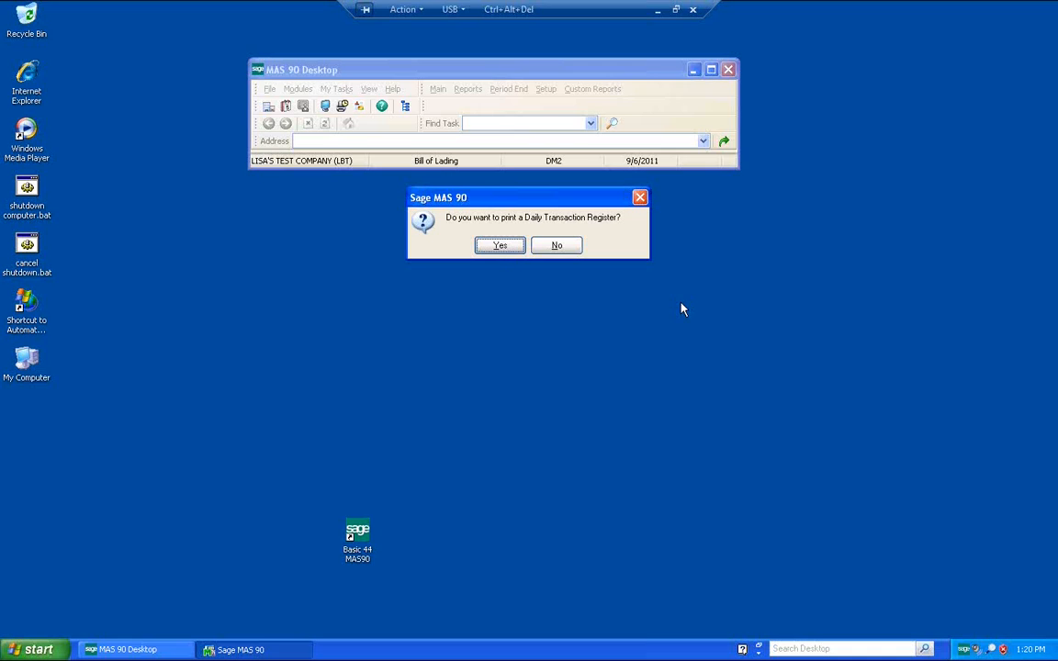
# Step: Choose to print a Daily Transaction Register, preview the Bill of Lading register, print it, and close the preview
pyautogui.click(496, 249)
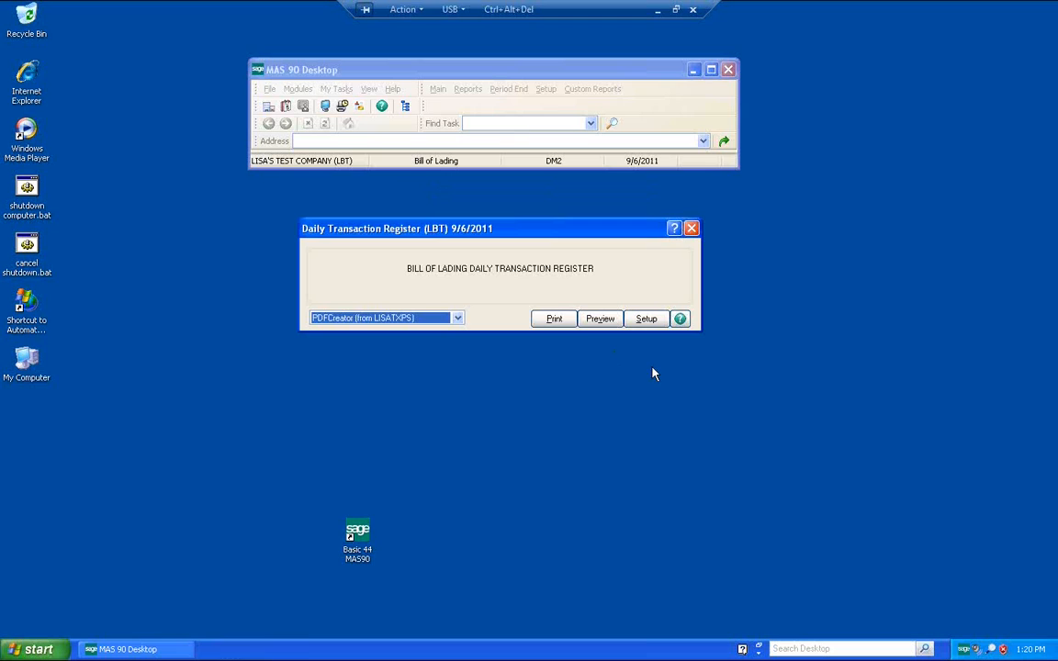
pyautogui.click(599, 324)
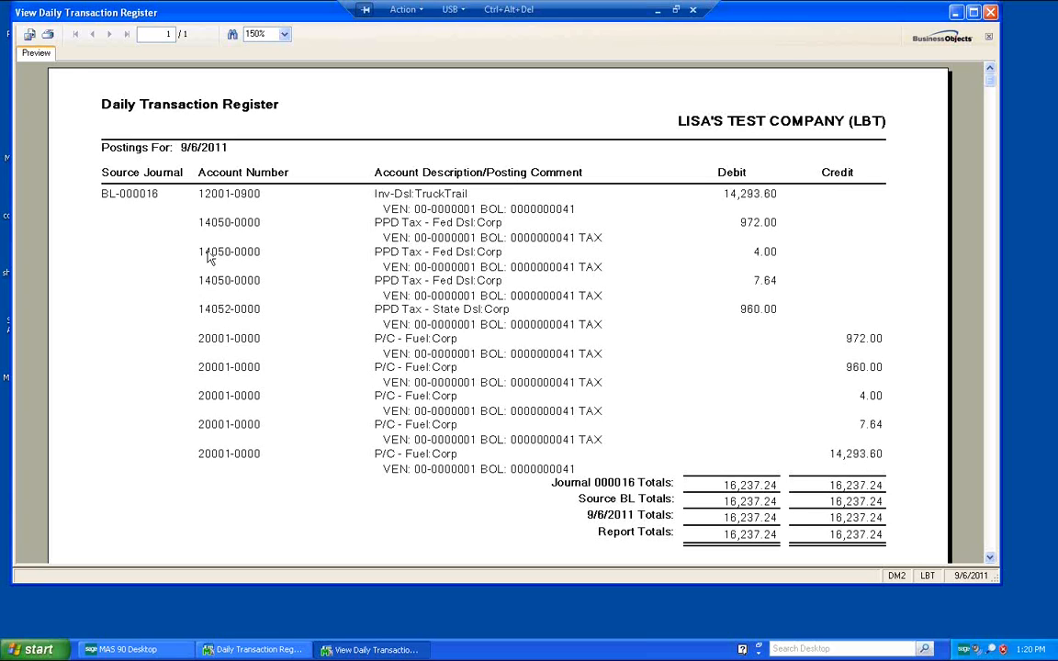
pyautogui.click(48, 35)
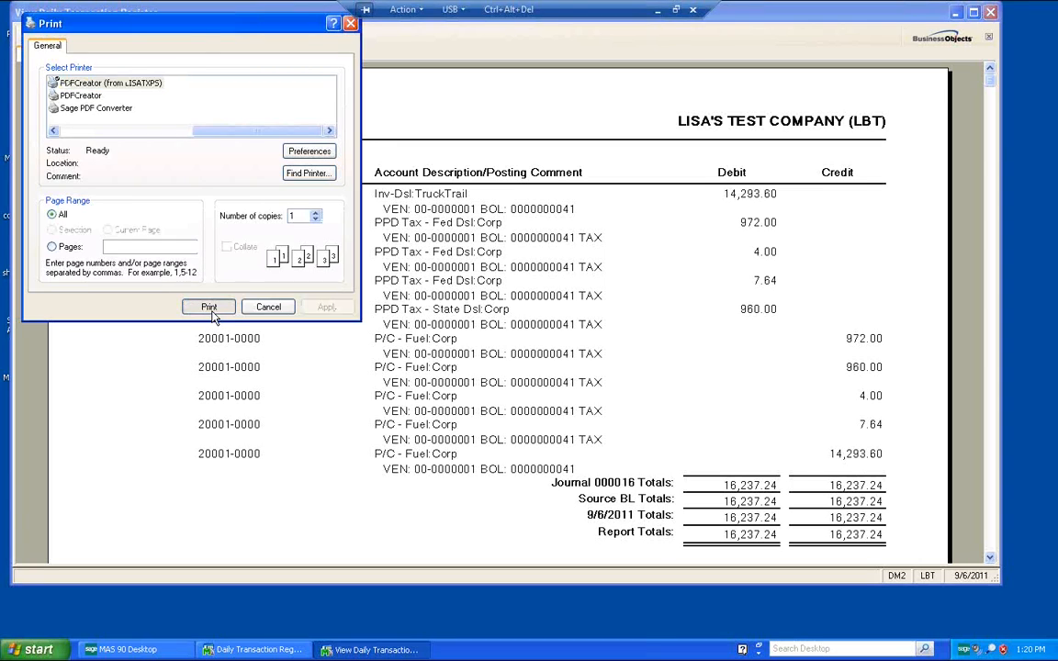
pyautogui.click(210, 308)
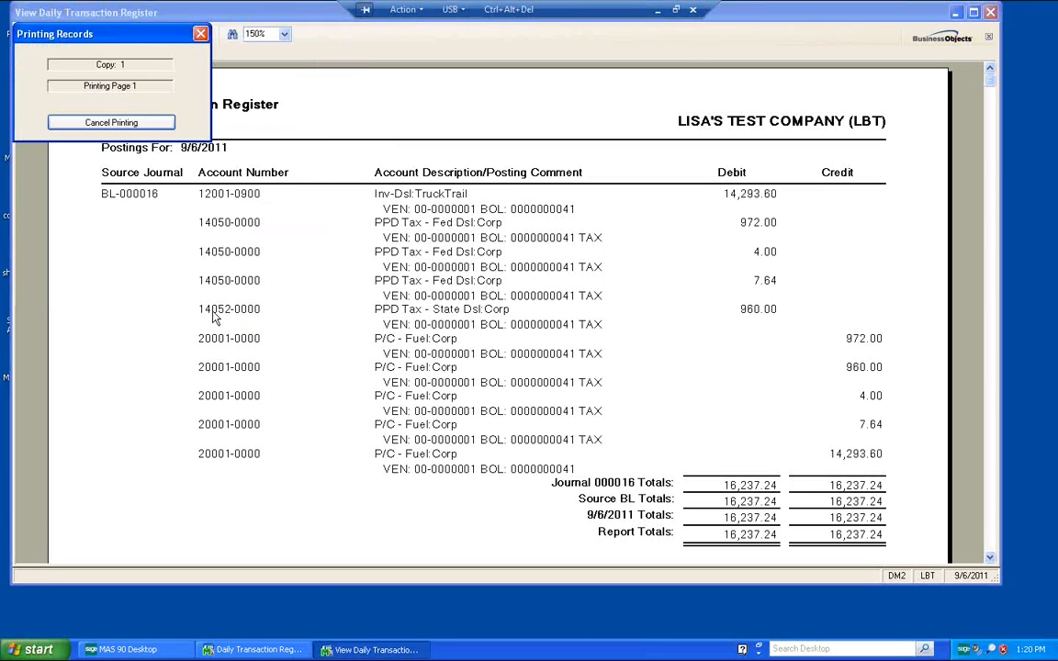
pyautogui.click(990, 12)
# Step: Preview and print the Sales Order Daily Transaction Register, close the preview, and update the register
pyautogui.click(500, 245)
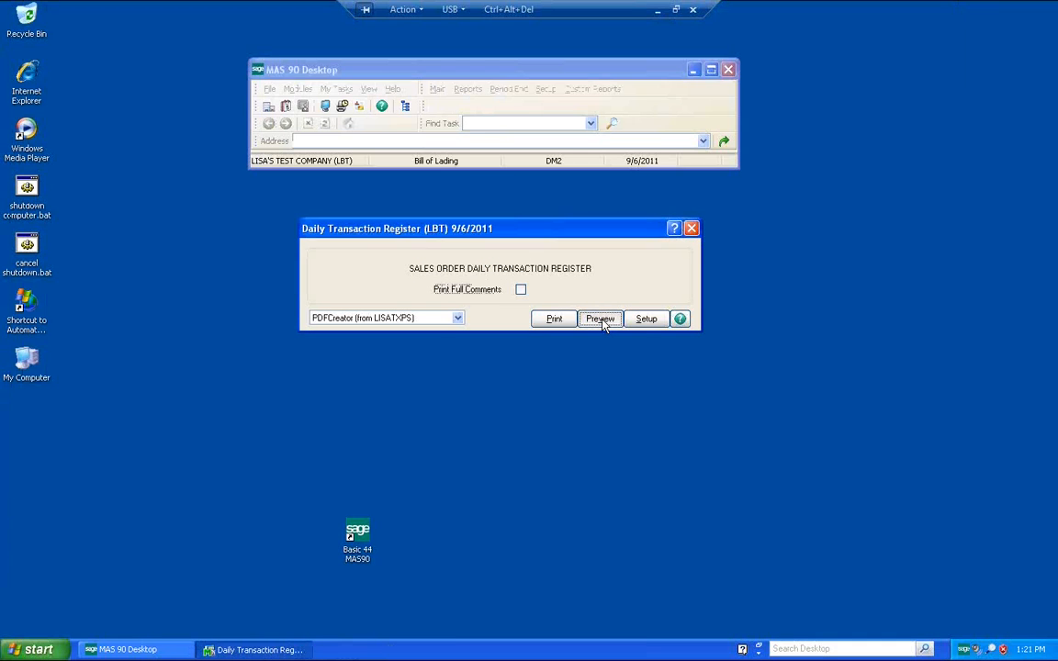
pyautogui.click(553, 319)
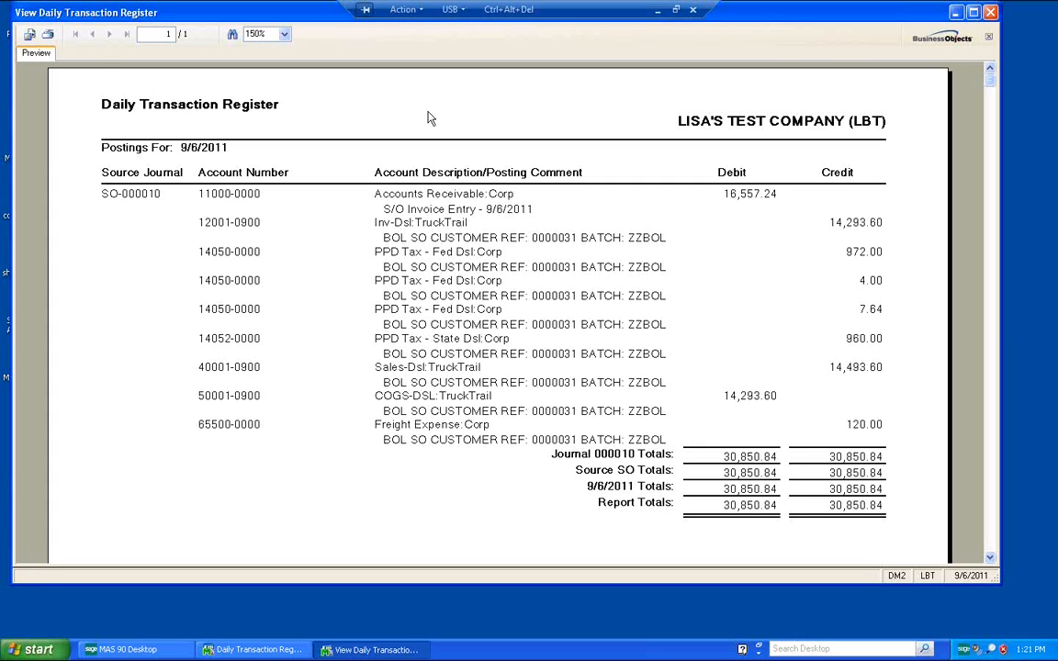
pyautogui.click(48, 35)
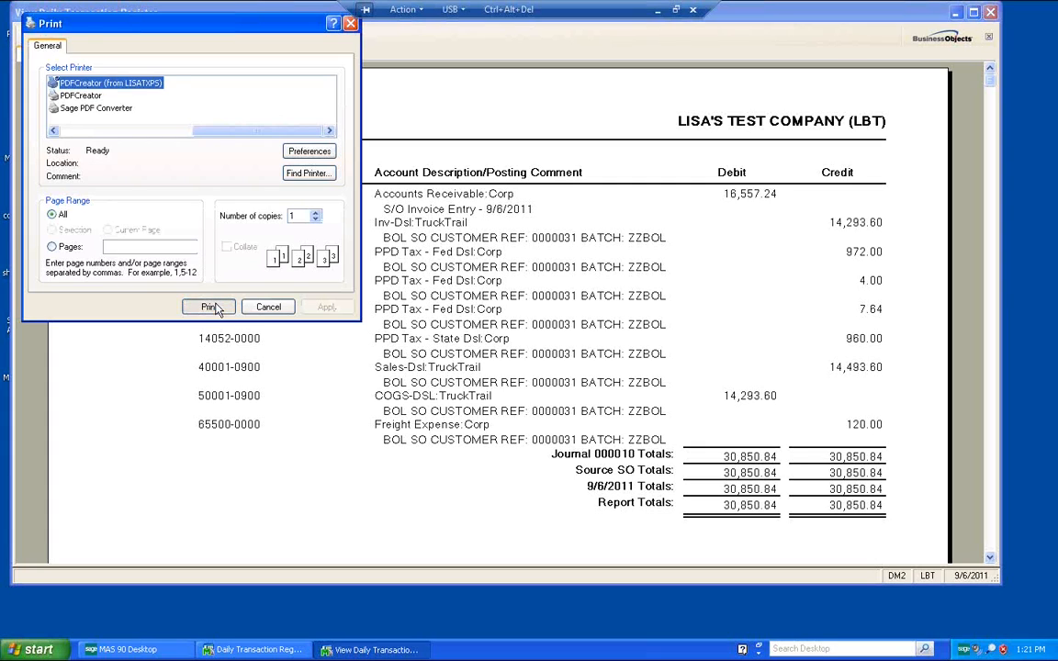
pyautogui.click(200, 303)
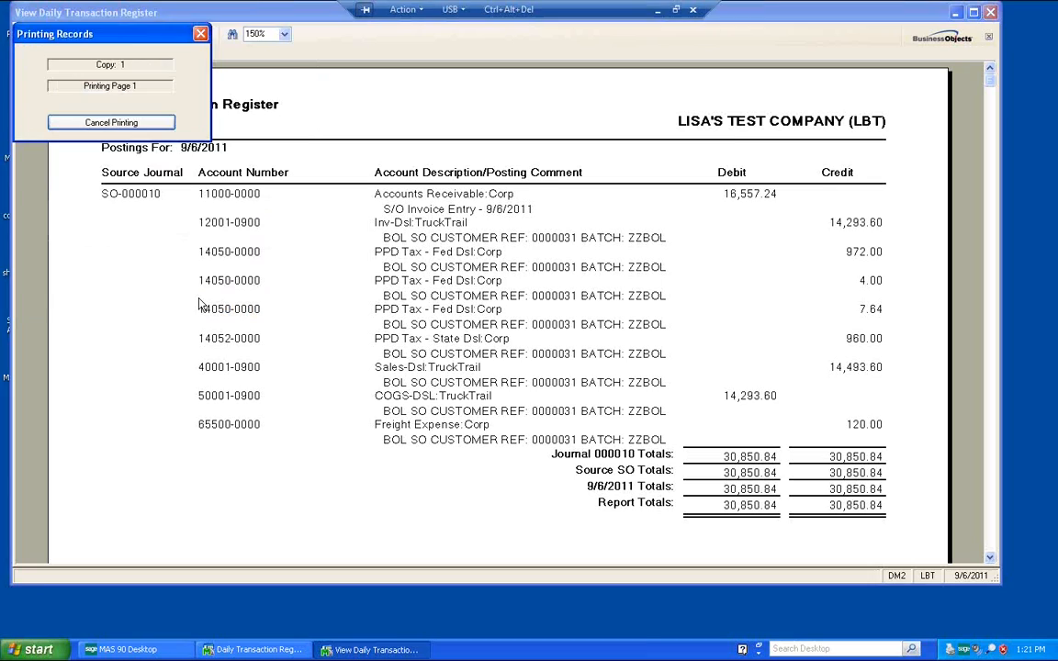
pyautogui.click(991, 13)
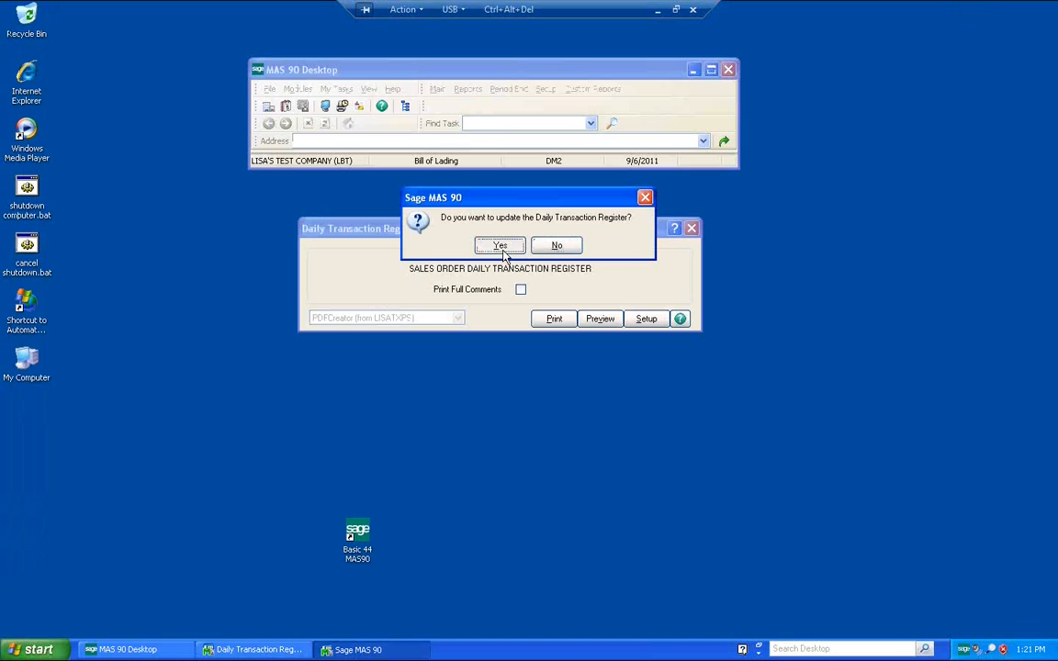
pyautogui.click(503, 245)
# Step: Switch the desktop to the Inventory Management module
pyautogui.doubleClick(440, 162)
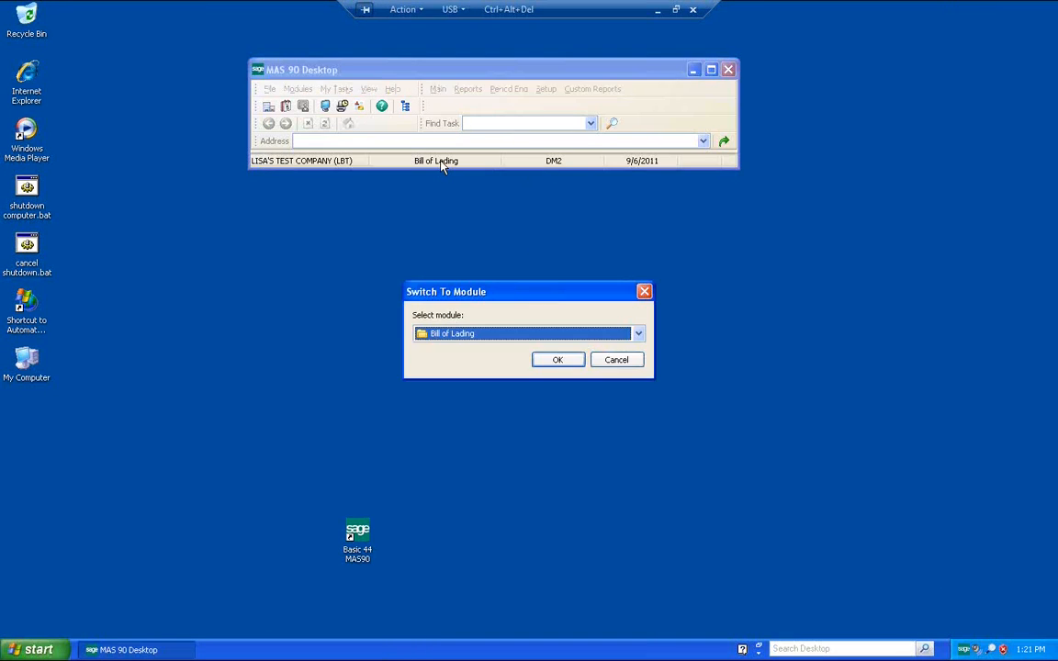
pyautogui.press('i')
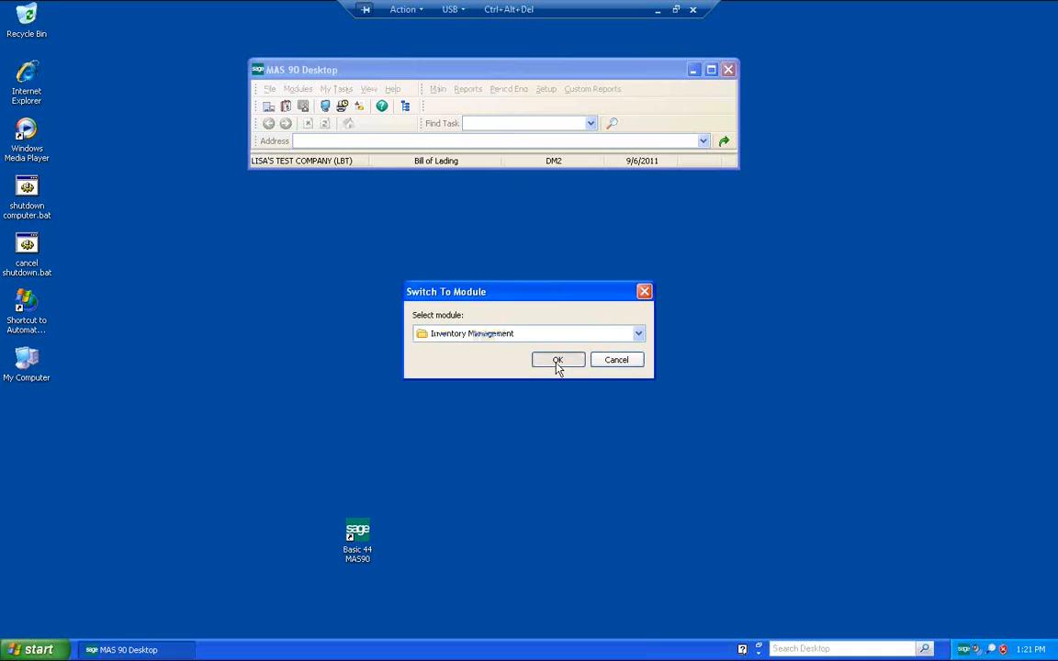
pyautogui.click(557, 359)
# Step: Preview the Inventory Detail Transaction Report for period 9/1/2011 to 9/30/2011 and close the preview
pyautogui.click(548, 89)
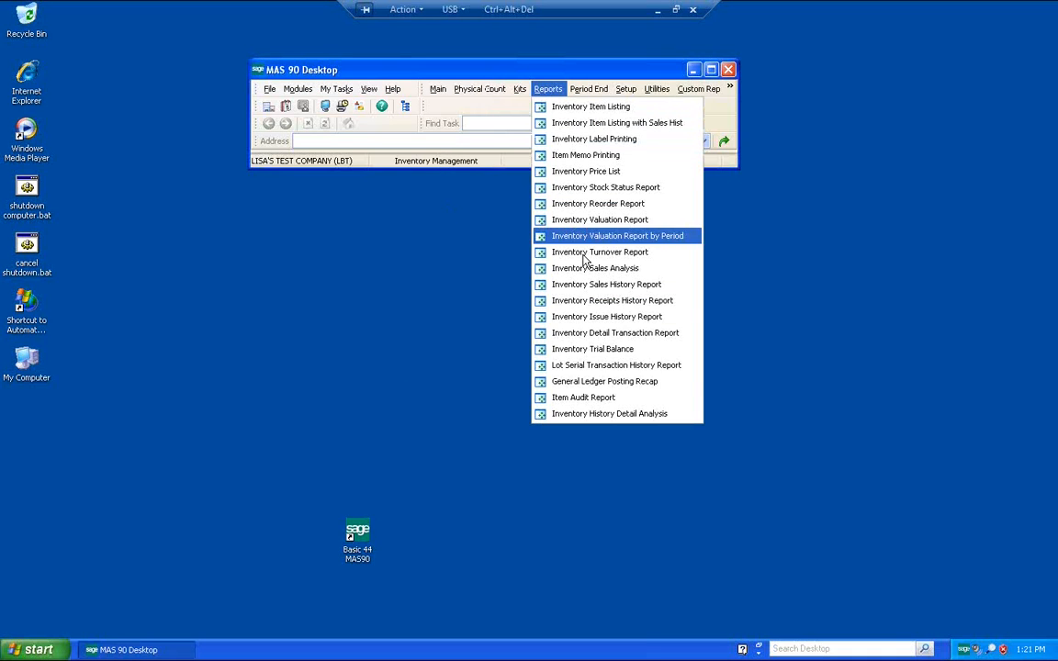
pyautogui.click(602, 336)
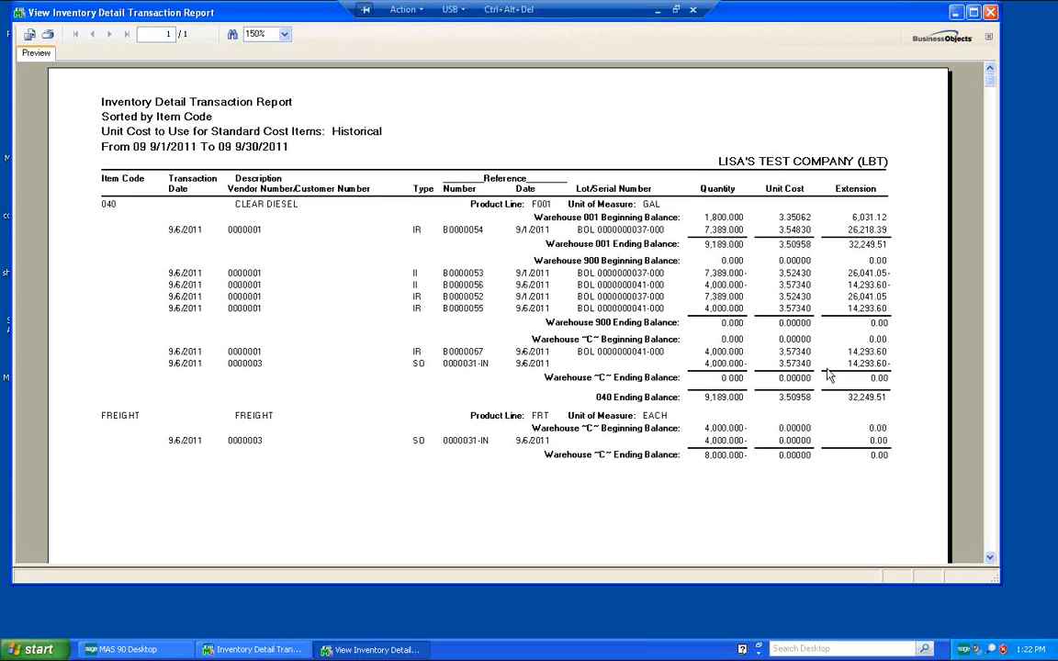
pyautogui.click(991, 12)
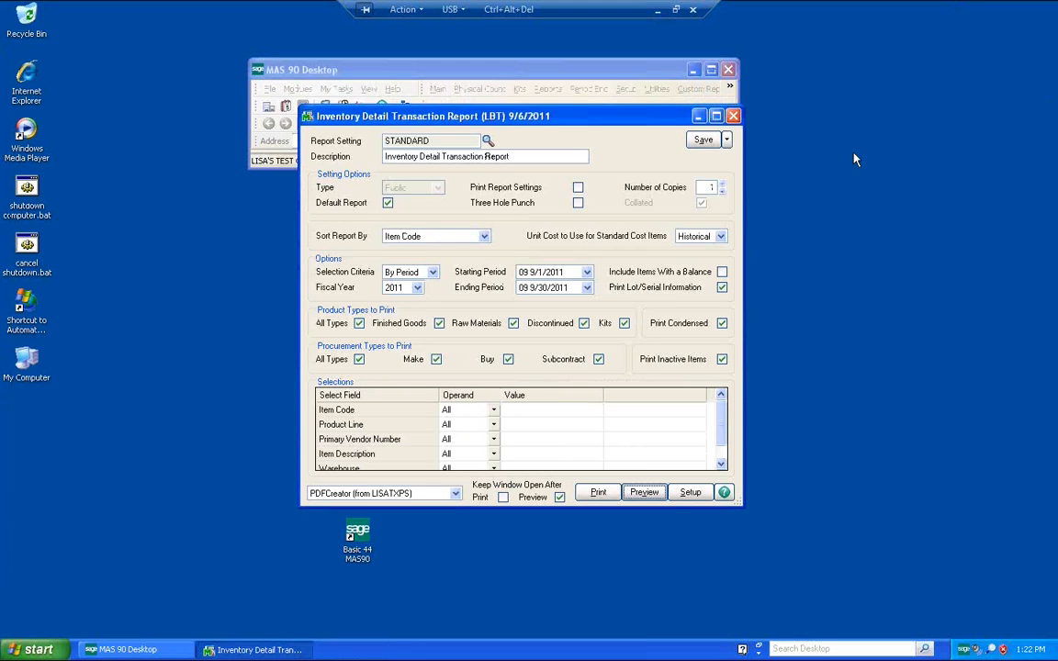
pyautogui.click(677, 10)
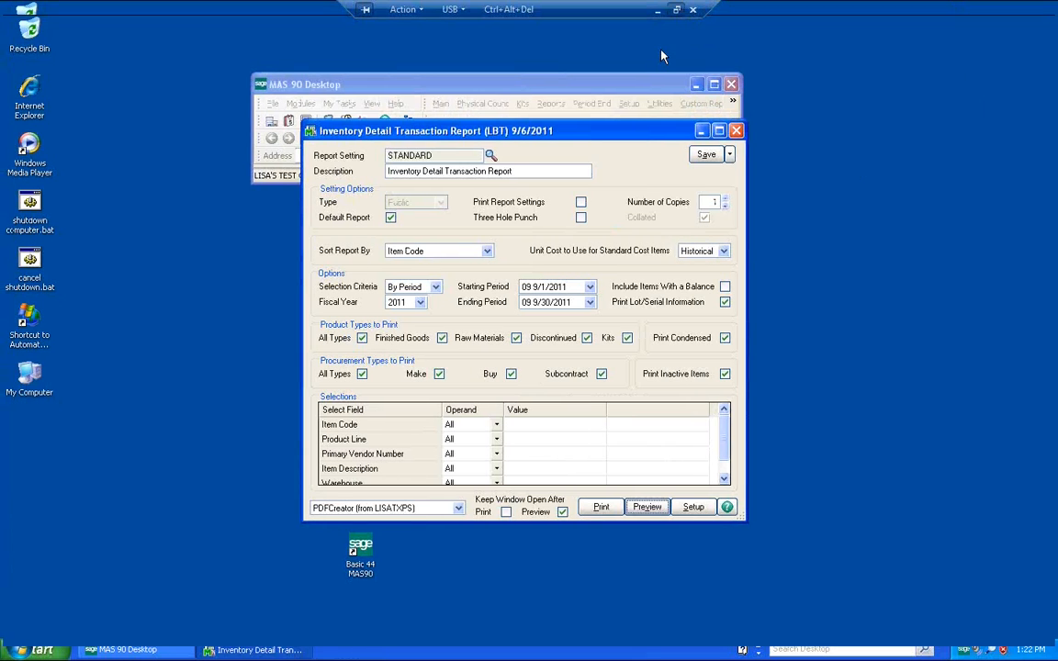